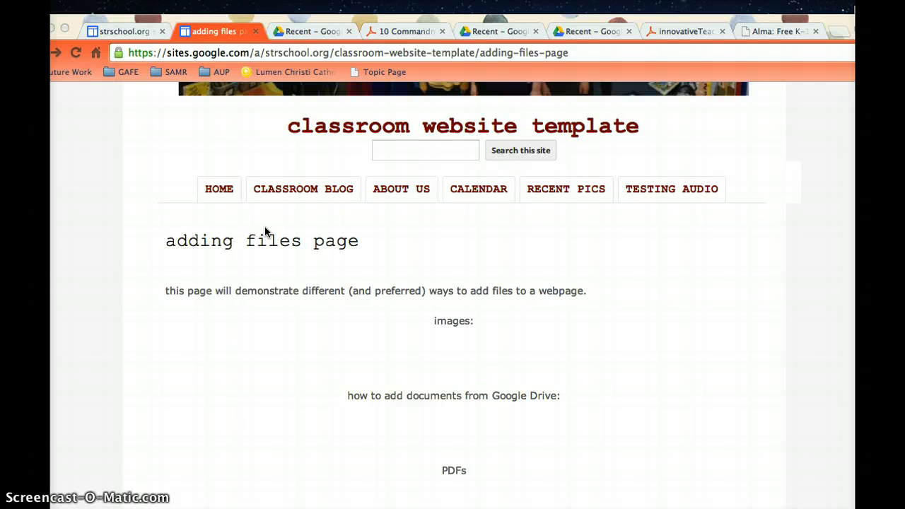
Look over the adding files page, including its images, Google Drive documents and PDFs sections and the attached files
{"action": "left_click", "coordinate": [291, 230]}
{"action": "left_click", "coordinate": [353, 233]}
{"action": "left_click", "coordinate": [353, 232]}
{"action": "left_click", "coordinate": [458, 249]}
{"action": "scroll", "coordinate": [459, 253], "scroll_direction": "up", "scroll_amount": 3}
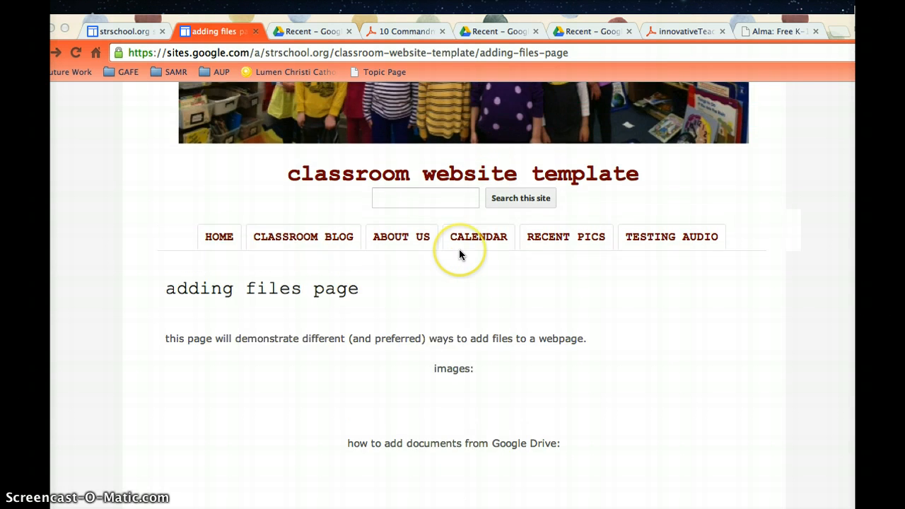
{"action": "scroll", "coordinate": [456, 254], "scroll_direction": "down", "scroll_amount": 5}
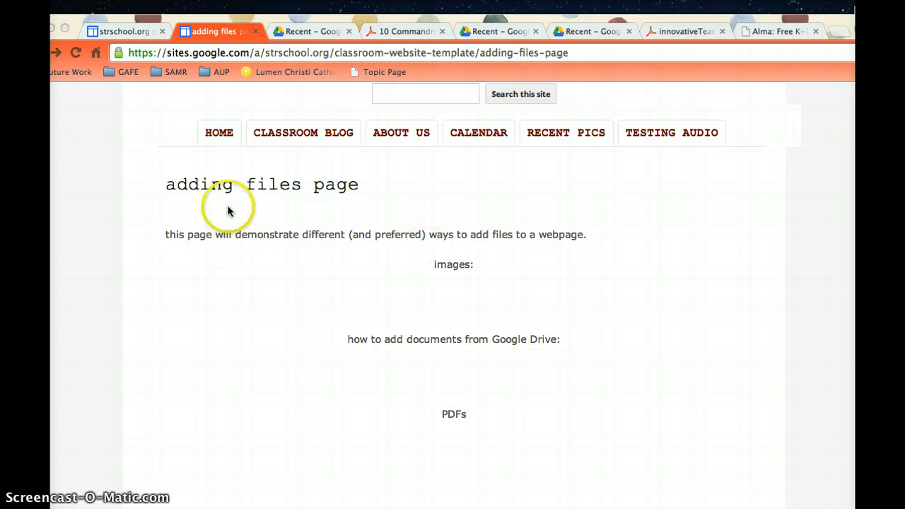
{"action": "scroll", "coordinate": [383, 222], "scroll_direction": "up", "scroll_amount": 6}
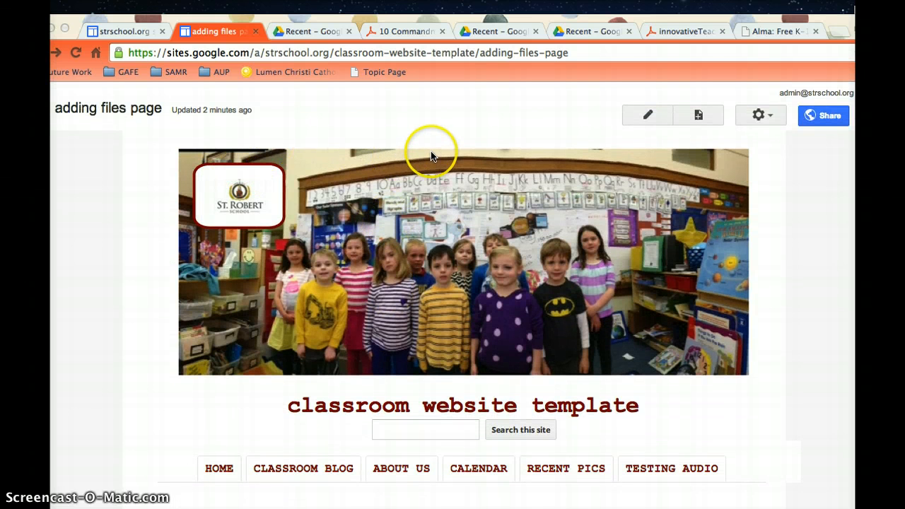
{"action": "scroll", "coordinate": [476, 177], "scroll_direction": "down", "scroll_amount": 4}
{"action": "scroll", "coordinate": [476, 180], "scroll_direction": "up", "scroll_amount": 4}
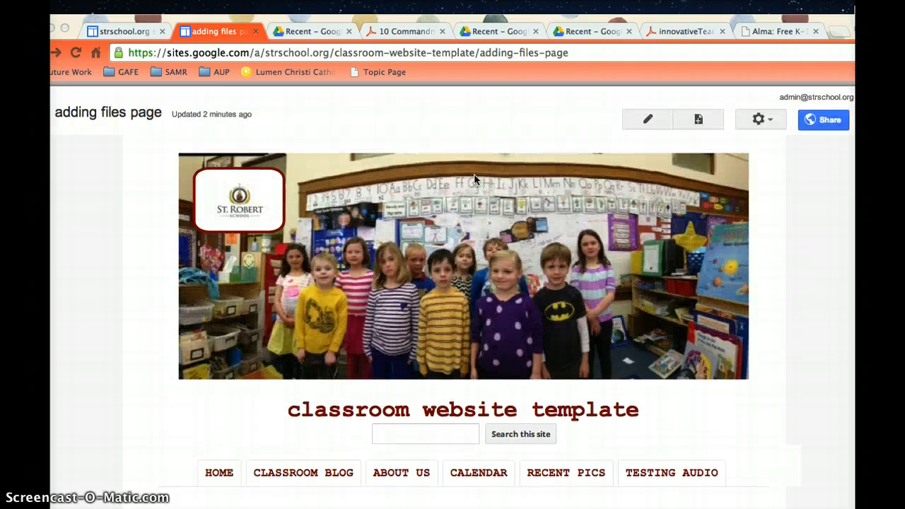
{"action": "scroll", "coordinate": [561, 260], "scroll_direction": "down", "scroll_amount": 5}
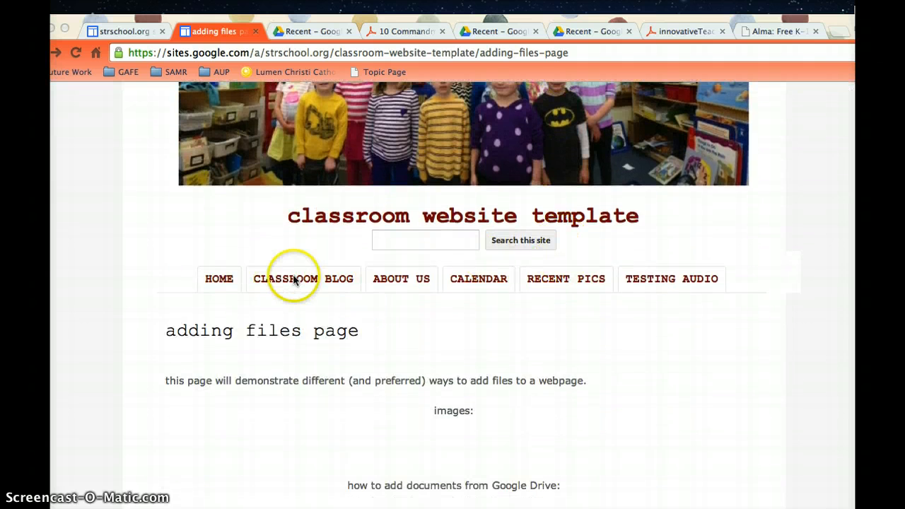
{"action": "scroll", "coordinate": [504, 282], "scroll_direction": "down", "scroll_amount": 3}
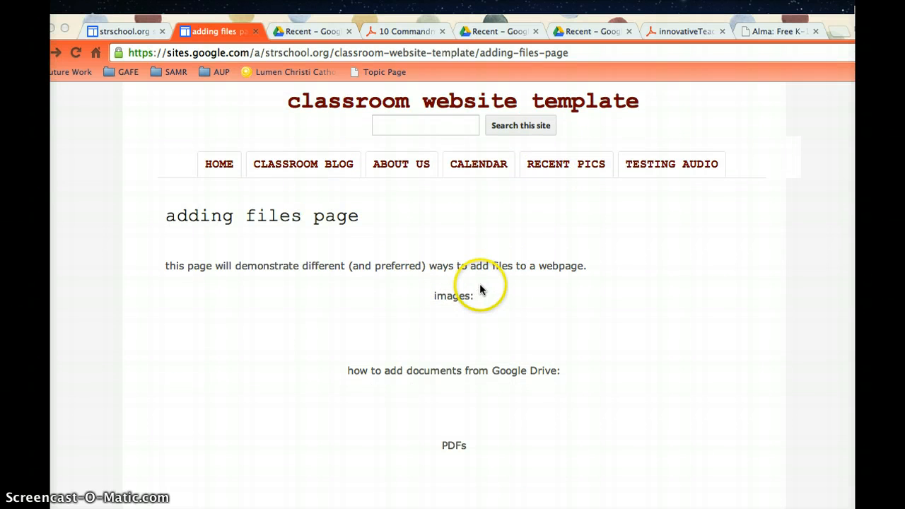
{"action": "scroll", "coordinate": [478, 287], "scroll_direction": "down", "scroll_amount": 2}
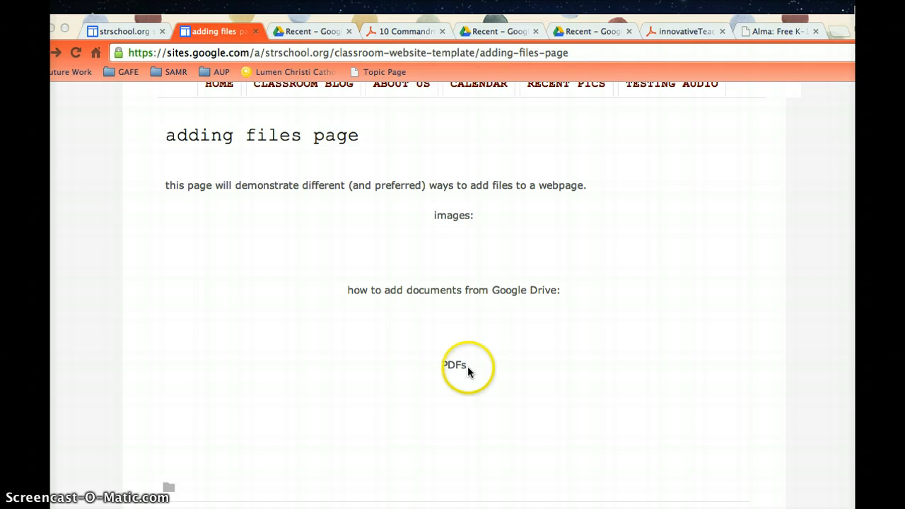
{"action": "scroll", "coordinate": [490, 289], "scroll_direction": "up", "scroll_amount": 1}
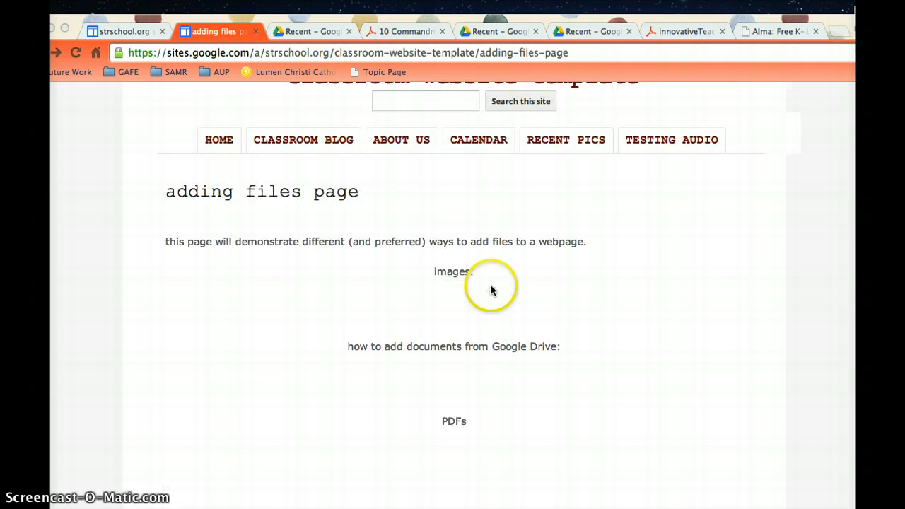
{"action": "scroll", "coordinate": [490, 289], "scroll_direction": "down", "scroll_amount": 3}
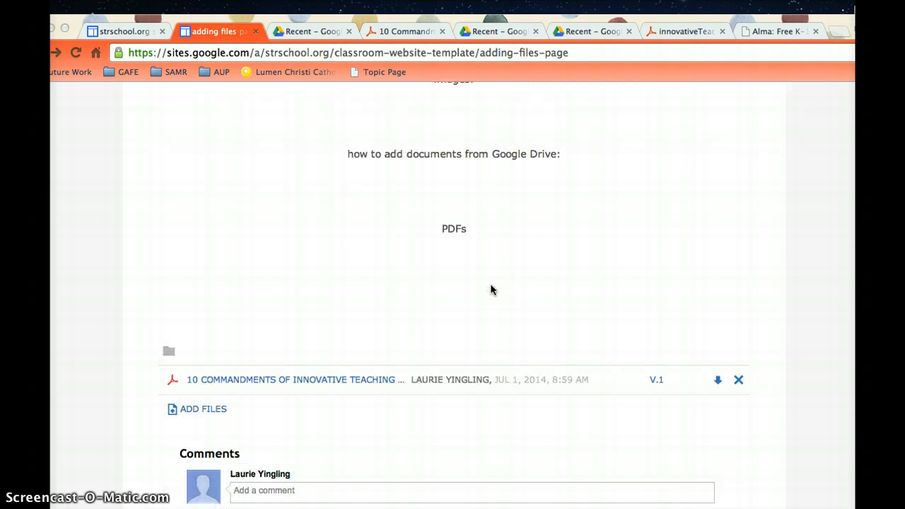
{"action": "scroll", "coordinate": [492, 289], "scroll_direction": "up", "scroll_amount": 10}
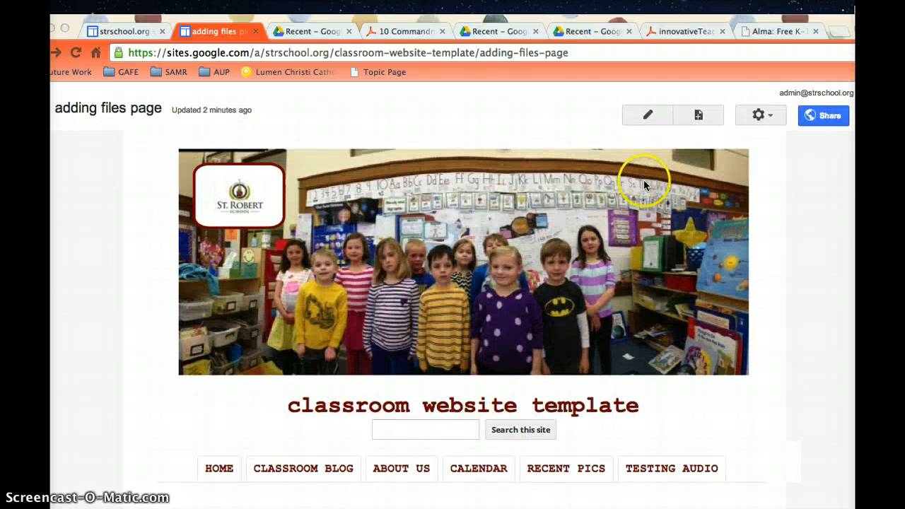
Open the adding files page for editing and place the text cursor right after "images:"
{"action": "left_click", "coordinate": [645, 117]}
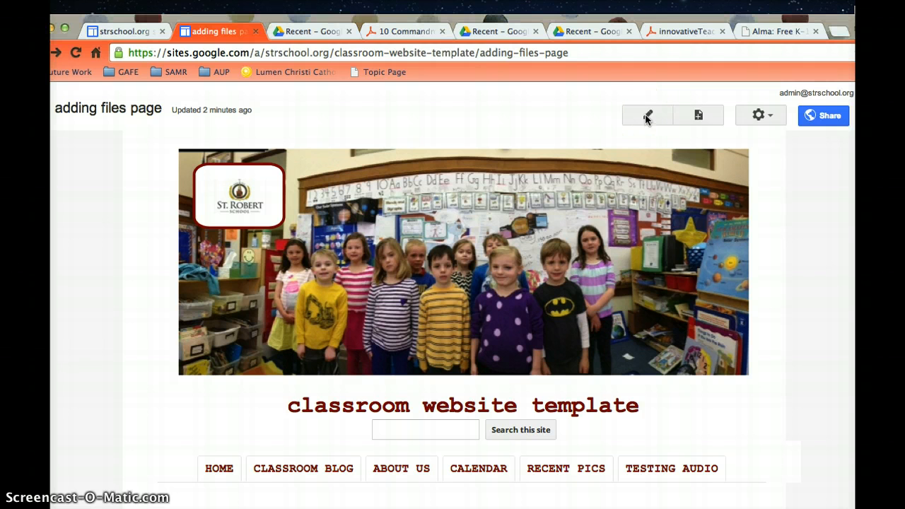
{"action": "left_click", "coordinate": [646, 117]}
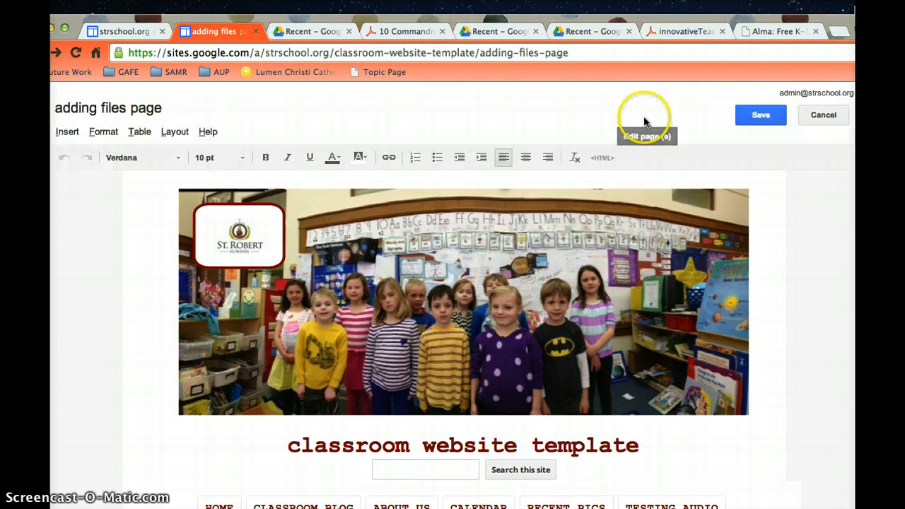
{"action": "scroll", "coordinate": [600, 257], "scroll_direction": "down", "scroll_amount": 5}
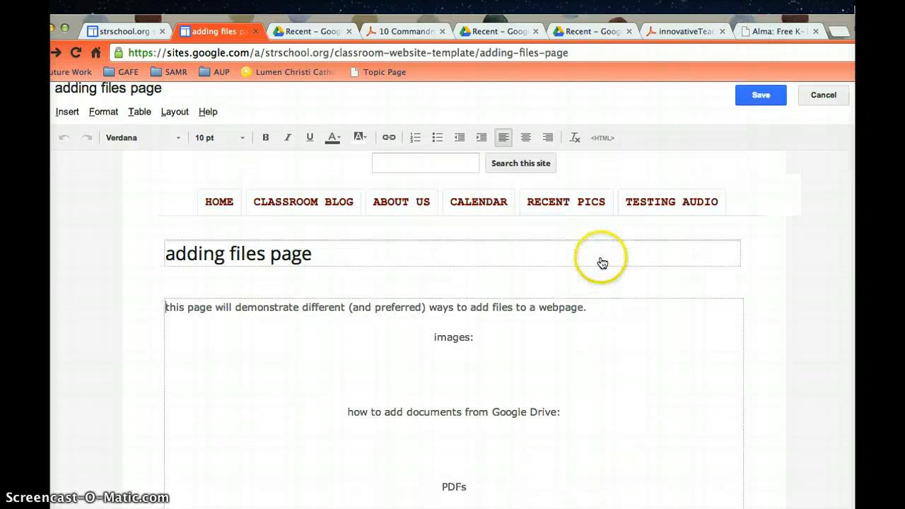
{"action": "left_click", "coordinate": [485, 339]}
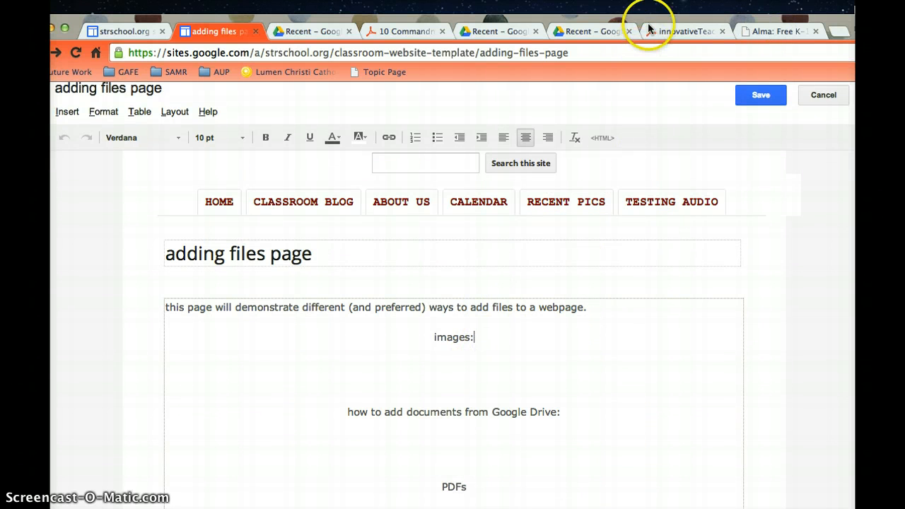
Move the browser window aside to uncover the image files on the desktop
{"action": "left_click_drag", "start_coordinate": [648, 22], "coordinate": [458, 27]}
{"action": "left_click_drag", "start_coordinate": [822, 46], "coordinate": [798, 506]}
{"action": "left_click_drag", "start_coordinate": [650, 21], "coordinate": [625, 24]}
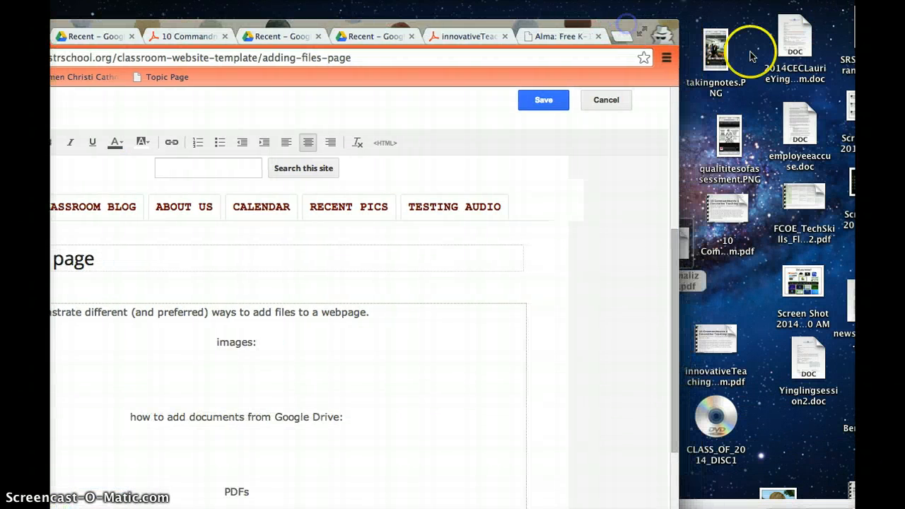
Preview the takingnotes.PNG image on the desktop and close the preview
{"action": "left_click", "coordinate": [753, 53]}
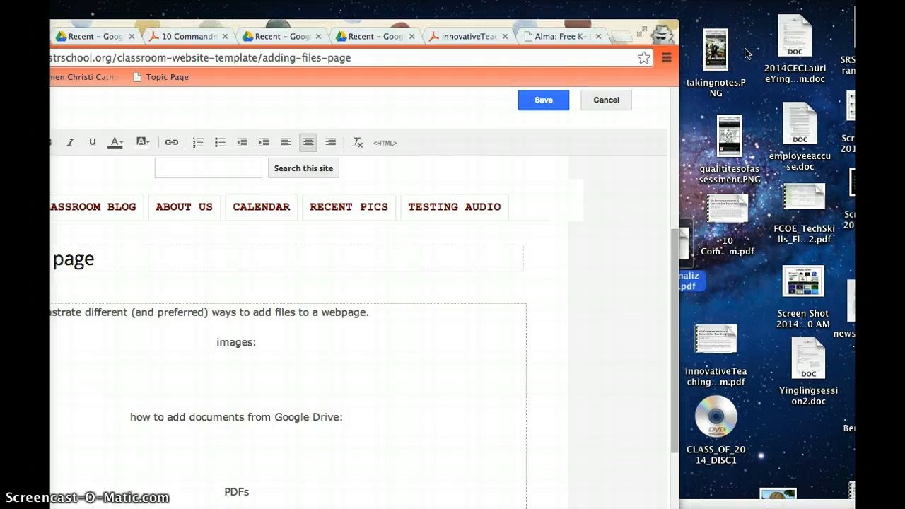
{"action": "left_click", "coordinate": [728, 97]}
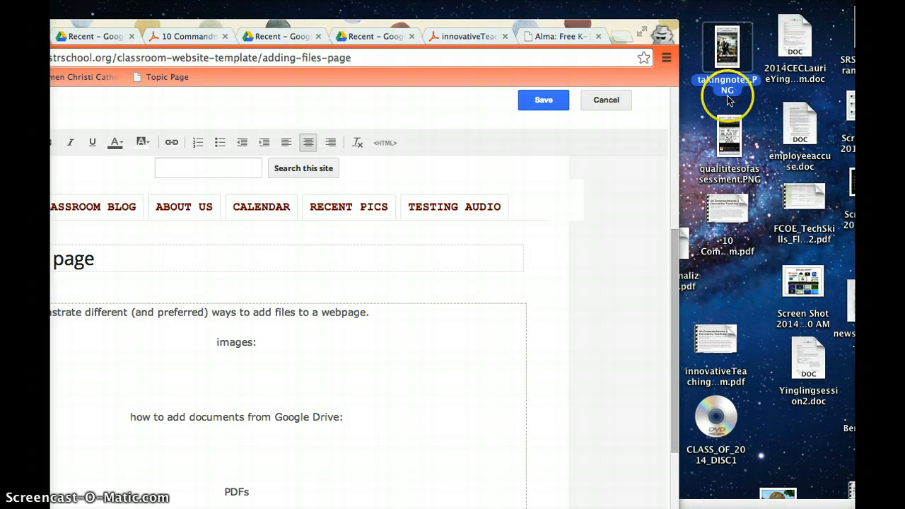
{"action": "left_click", "coordinate": [701, 113]}
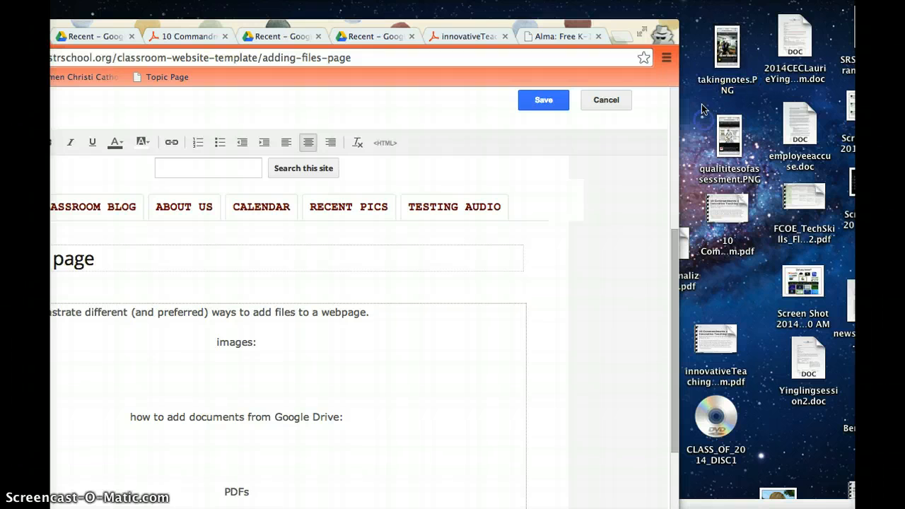
{"action": "left_click", "coordinate": [726, 48]}
{"action": "left_click", "coordinate": [726, 48]}
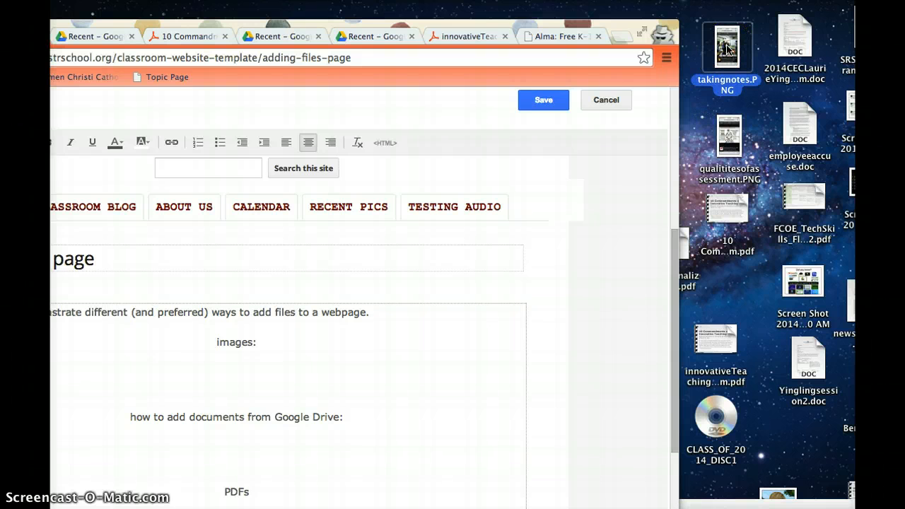
{"action": "key", "text": "space"}
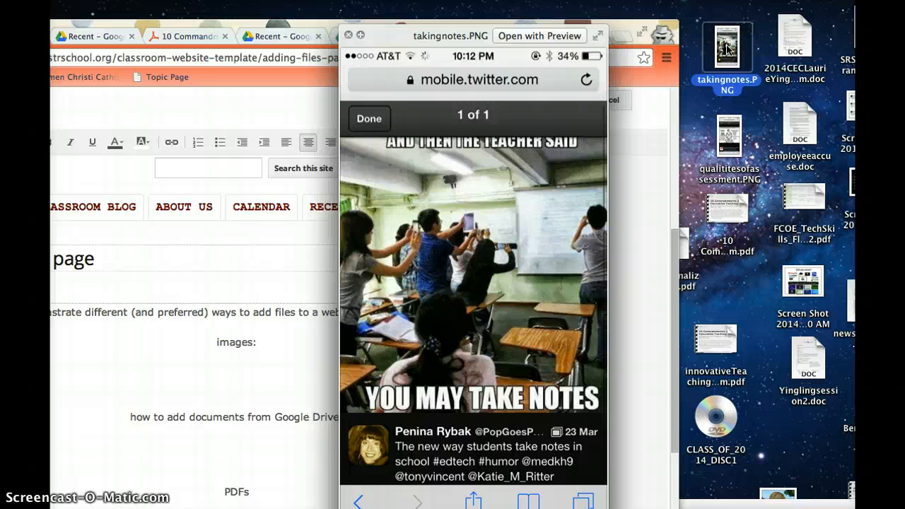
{"action": "key", "text": "space"}
{"action": "key", "text": "space"}
{"action": "key", "text": "space"}
Preview the qualititesofassessment.PNG image on the desktop, close the preview and deselect the file
{"action": "left_click", "coordinate": [735, 138]}
{"action": "key", "text": "space"}
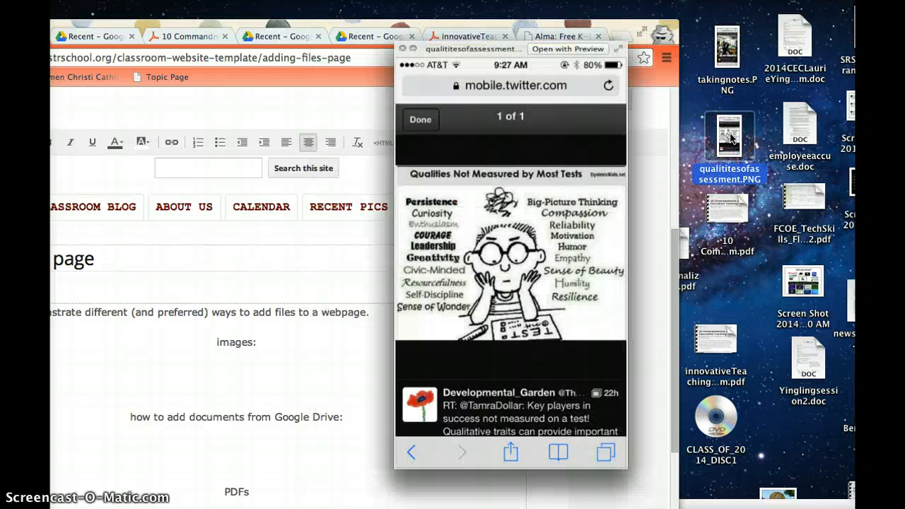
{"action": "key", "text": "space"}
{"action": "key", "text": "space"}
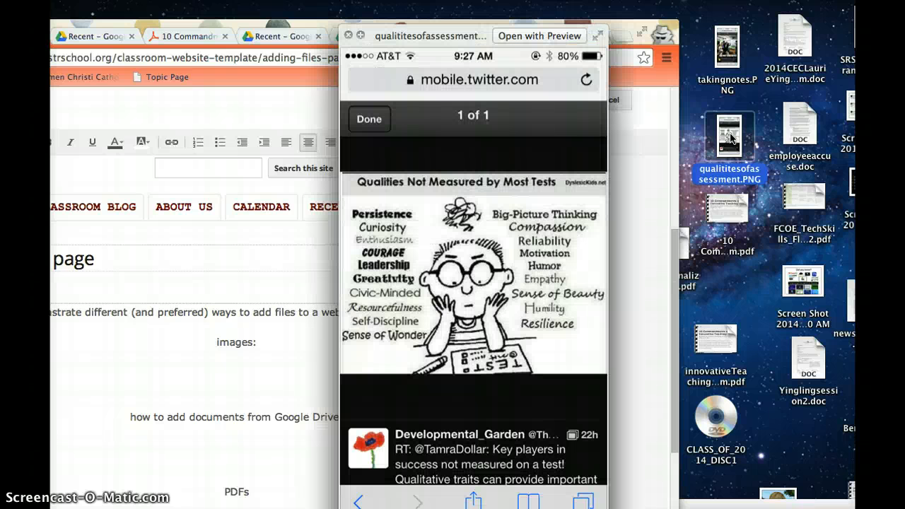
{"action": "key", "text": "space"}
{"action": "left_click", "coordinate": [699, 92]}
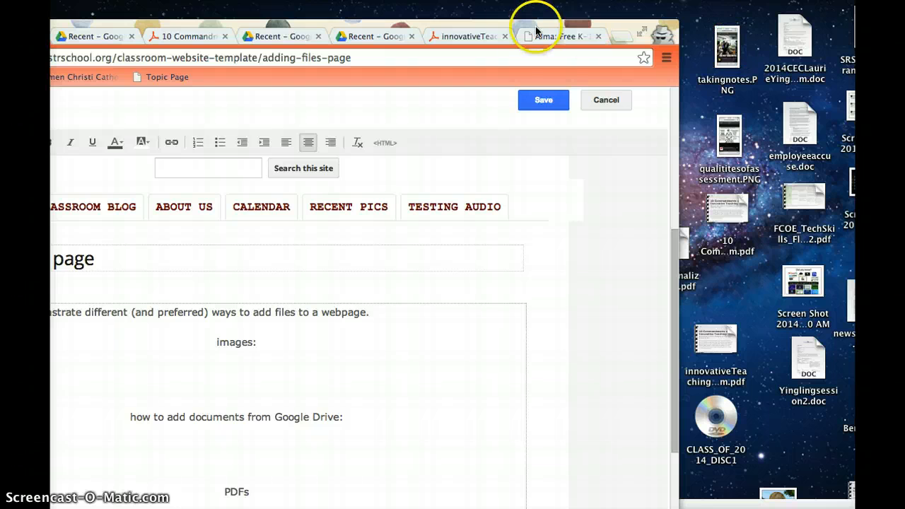
Bring the browser window back and insert the uploaded takingnotes.PNG image on a new line below "images:"
{"action": "left_click_drag", "start_coordinate": [525, 25], "coordinate": [797, 2]}
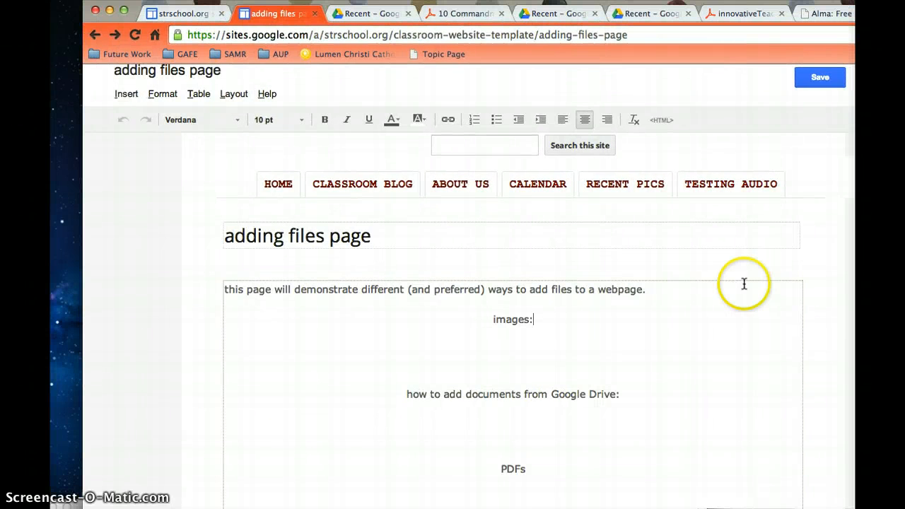
{"action": "key", "text": "Return"}
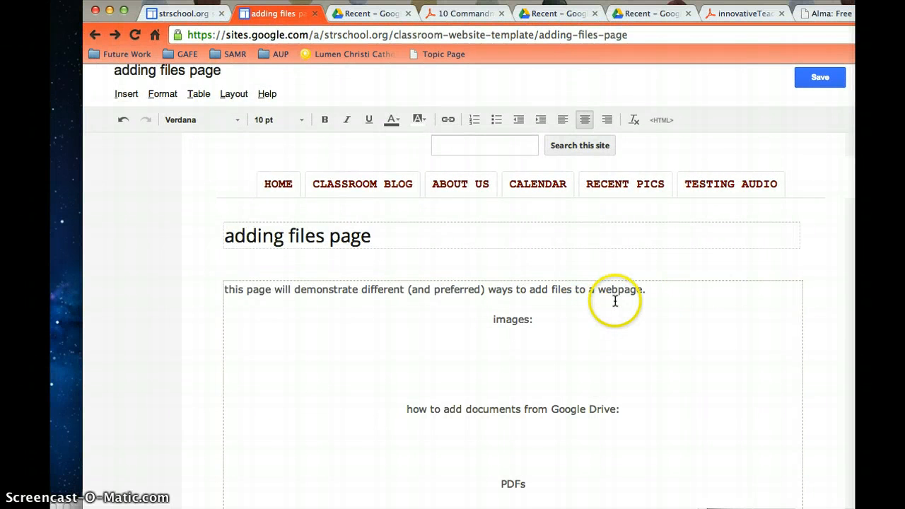
{"action": "left_click", "coordinate": [126, 93]}
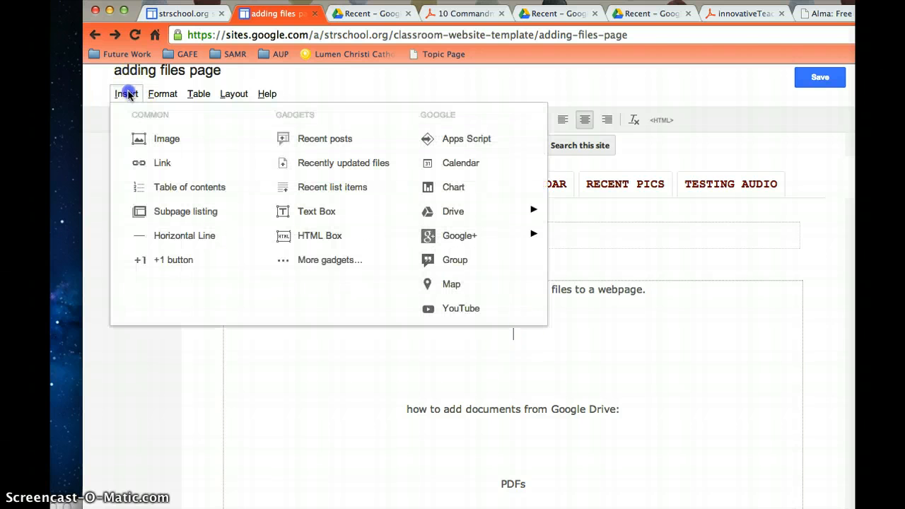
{"action": "left_click", "coordinate": [168, 142]}
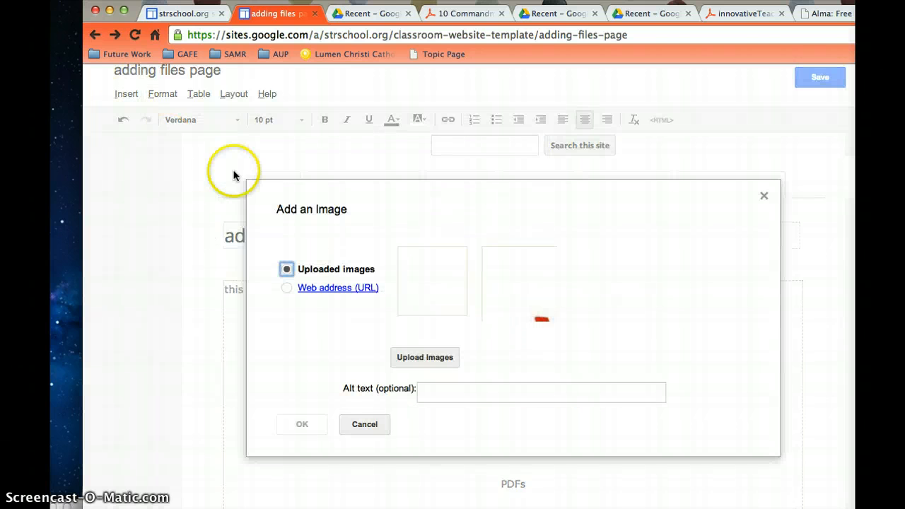
{"action": "left_click", "coordinate": [434, 282]}
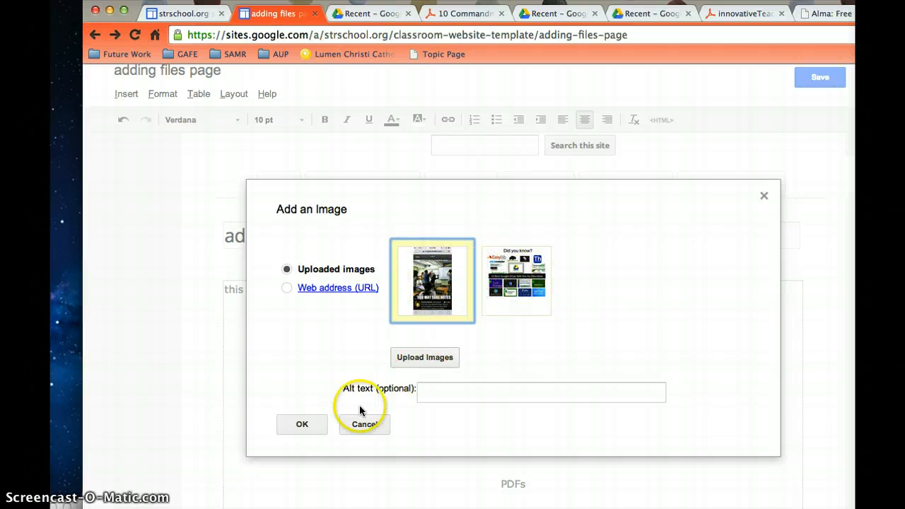
{"action": "left_click", "coordinate": [302, 424]}
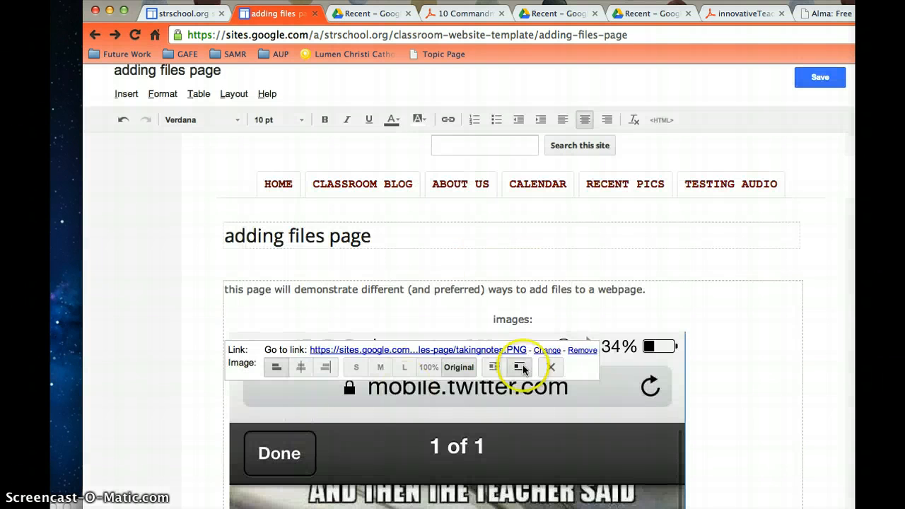
Set the takingnotes.PNG image to size L and align it to the center of the page
{"action": "scroll", "coordinate": [788, 343], "scroll_direction": "down", "scroll_amount": 2}
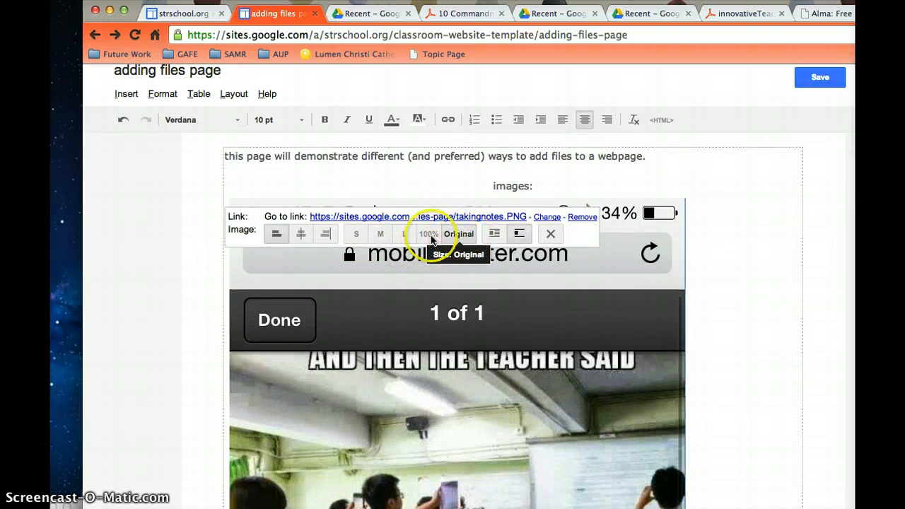
{"action": "left_click", "coordinate": [401, 233]}
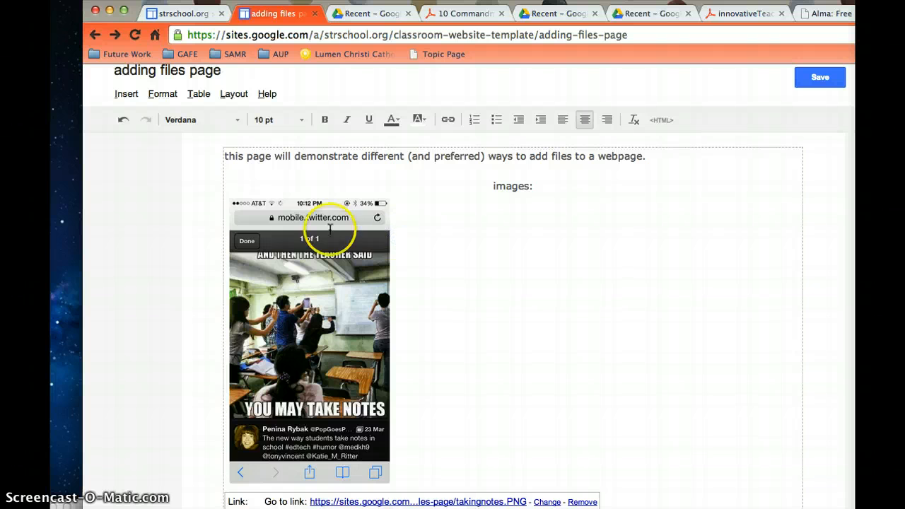
{"action": "scroll", "coordinate": [466, 304], "scroll_direction": "down", "scroll_amount": 3}
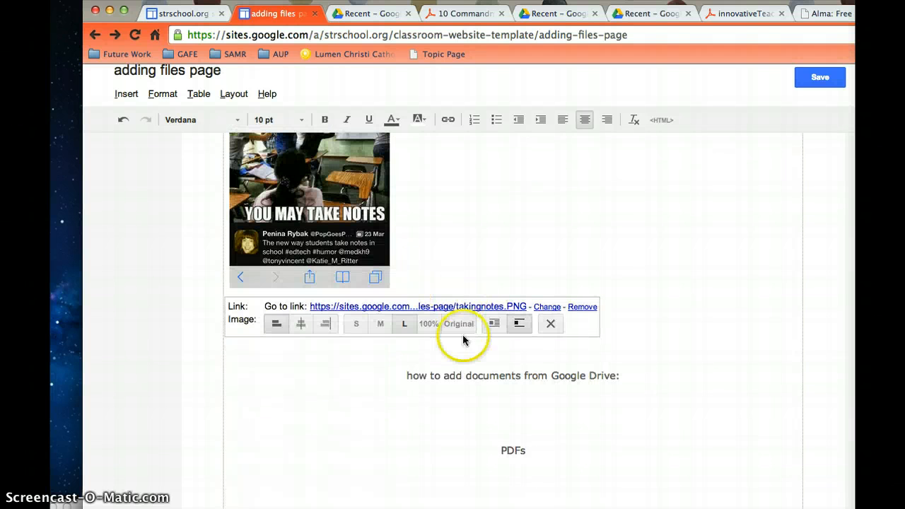
{"action": "left_click", "coordinate": [304, 324]}
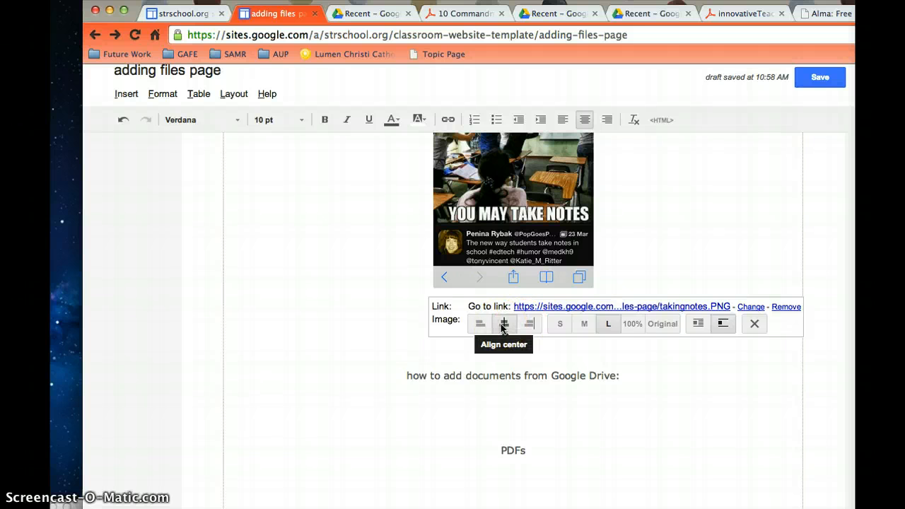
Browse the Desktop and Google Drive folders in the image upload file chooser and cancel adding another image
{"action": "scroll", "coordinate": [501, 329], "scroll_direction": "up", "scroll_amount": 3}
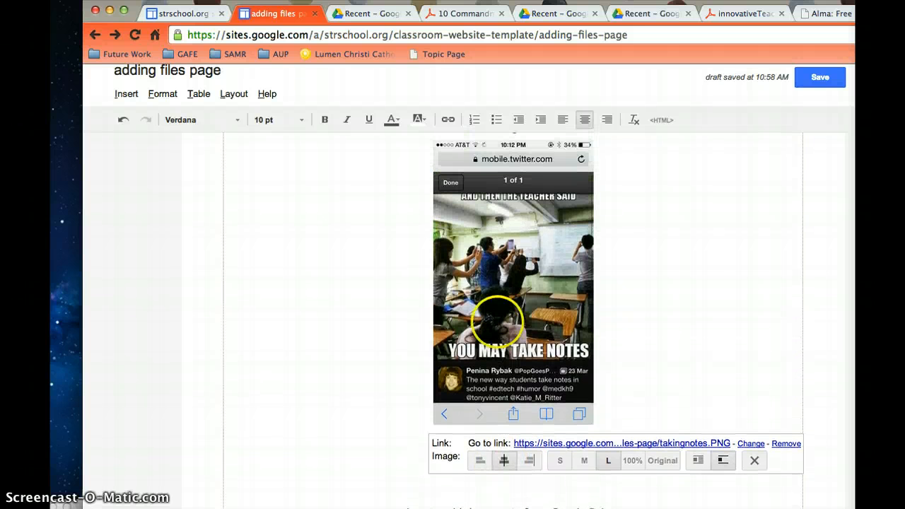
{"action": "left_click", "coordinate": [128, 94]}
{"action": "left_click", "coordinate": [163, 135]}
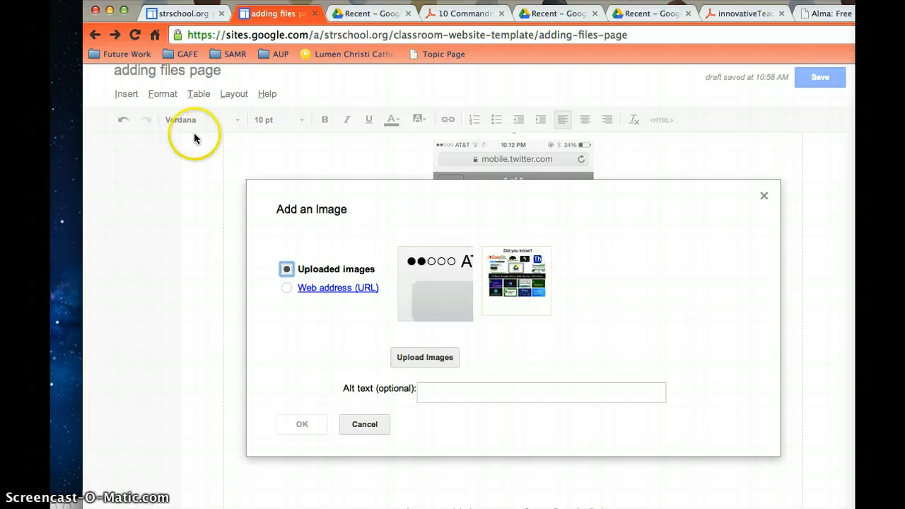
{"action": "left_click", "coordinate": [422, 357]}
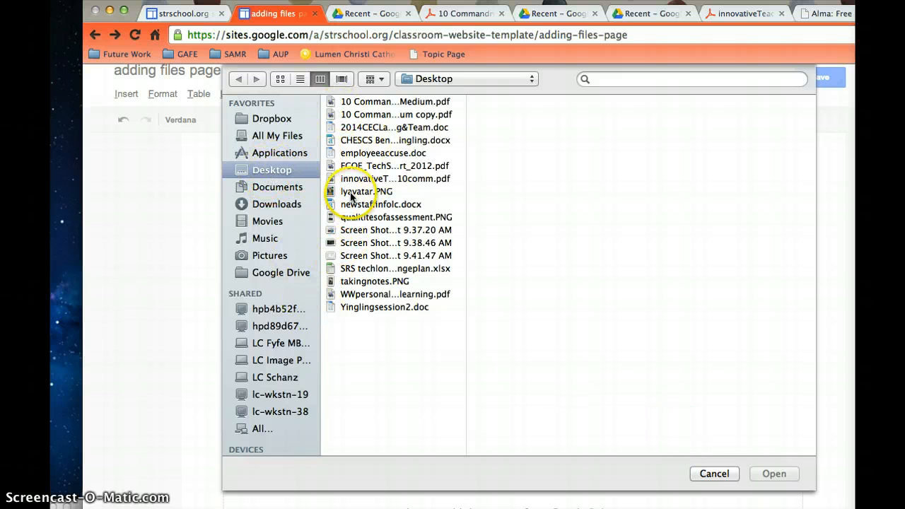
{"action": "left_click", "coordinate": [263, 274]}
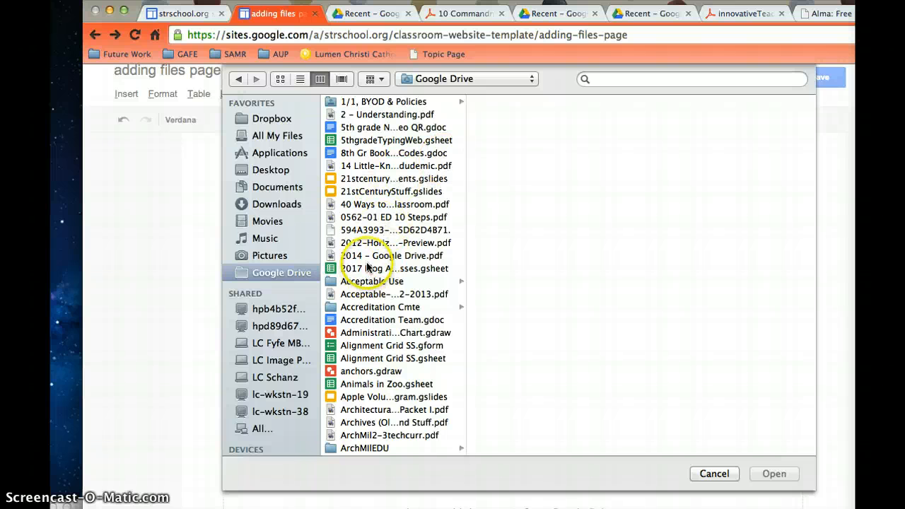
{"action": "left_click", "coordinate": [713, 475]}
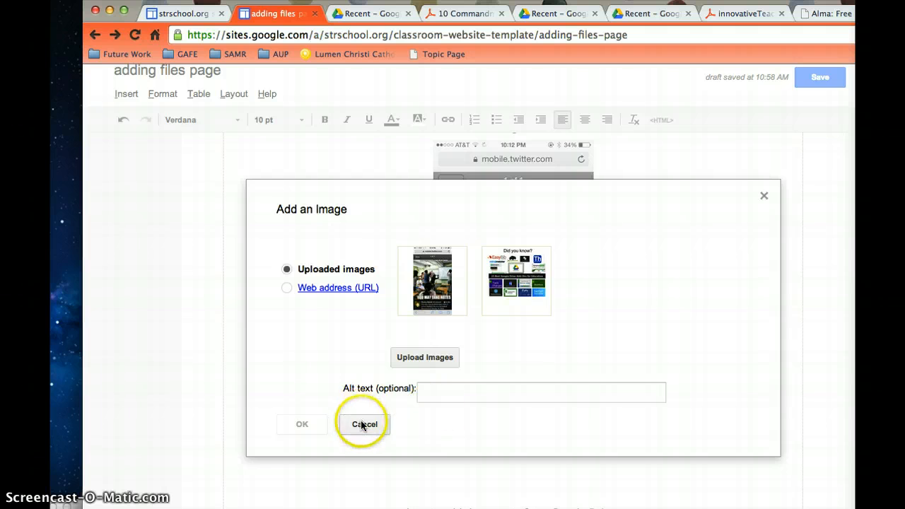
{"action": "left_click", "coordinate": [364, 424]}
Delete the extra blank lines between the takingnotes.PNG image and the "how to add documents from Google Drive:" line
{"action": "scroll", "coordinate": [657, 299], "scroll_direction": "down", "scroll_amount": 3}
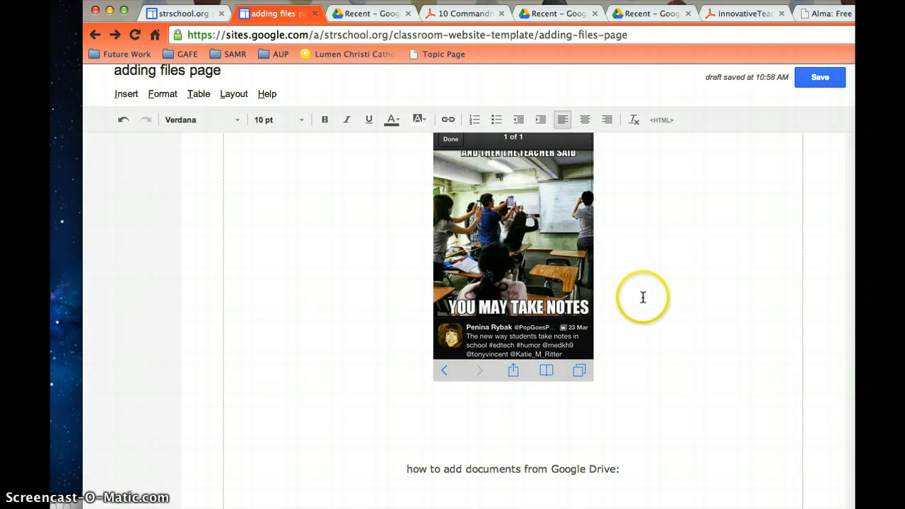
{"action": "scroll", "coordinate": [608, 311], "scroll_direction": "up", "scroll_amount": 2}
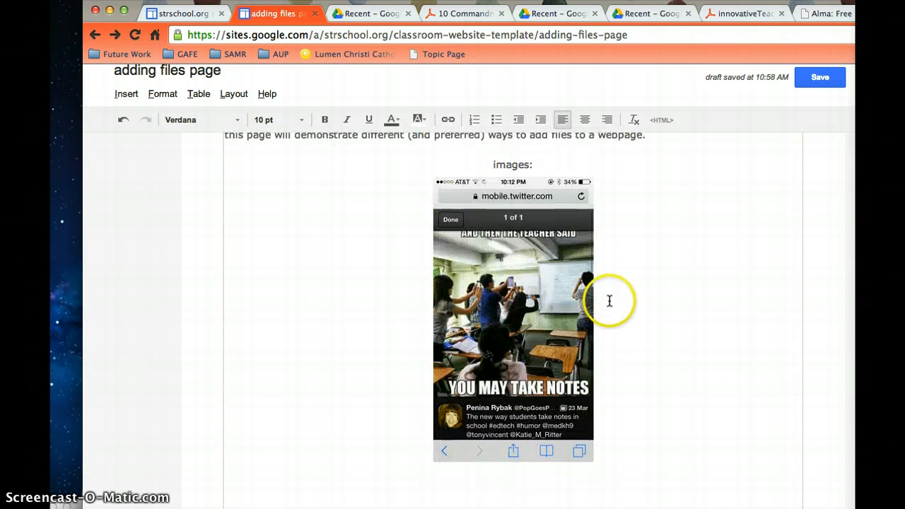
{"action": "scroll", "coordinate": [653, 294], "scroll_direction": "down", "scroll_amount": 2}
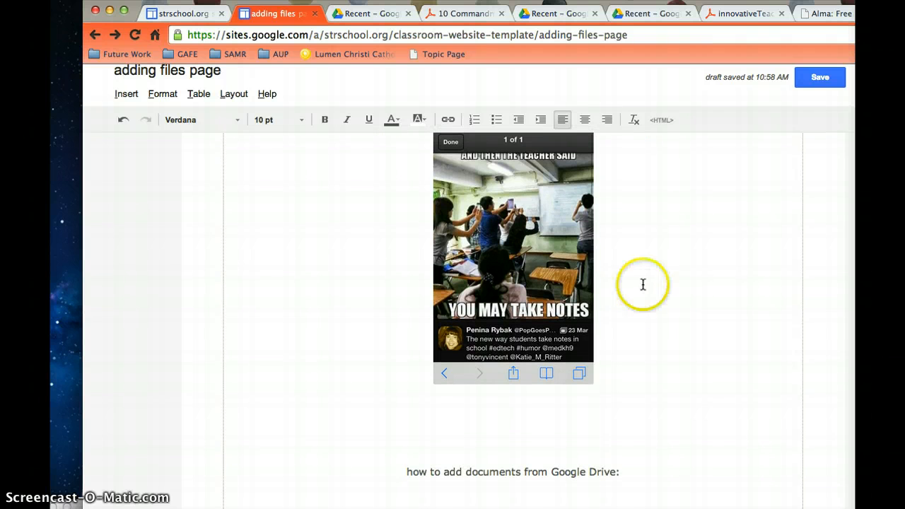
{"action": "left_click", "coordinate": [523, 431]}
{"action": "key", "text": "BackSpace"}
{"action": "key", "text": "BackSpace"}
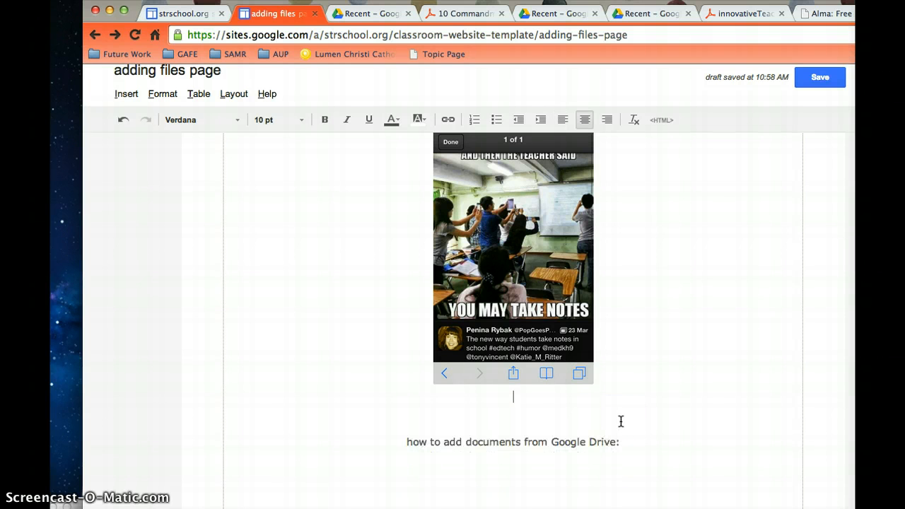
{"action": "key", "text": "BackSpace"}
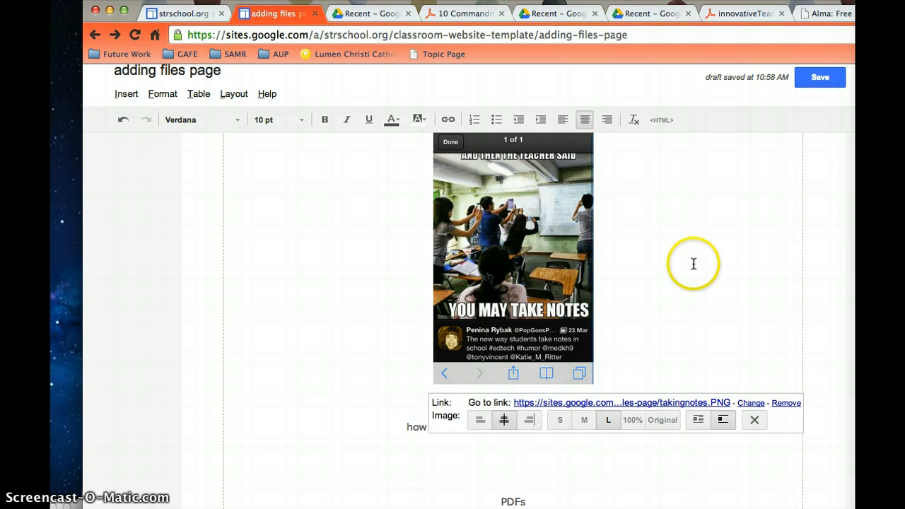
{"action": "left_click", "coordinate": [680, 266]}
{"action": "scroll", "coordinate": [659, 263], "scroll_direction": "down", "scroll_amount": 3}
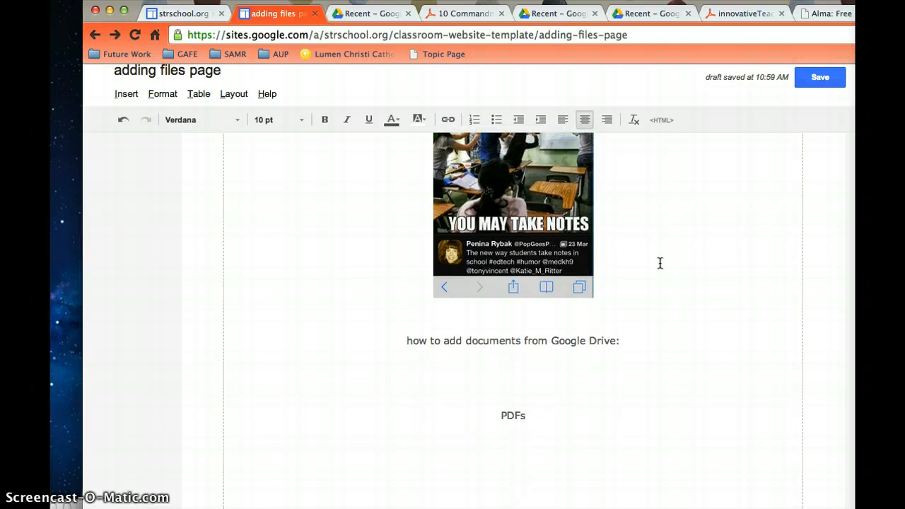
{"action": "scroll", "coordinate": [660, 263], "scroll_direction": "up", "scroll_amount": 6}
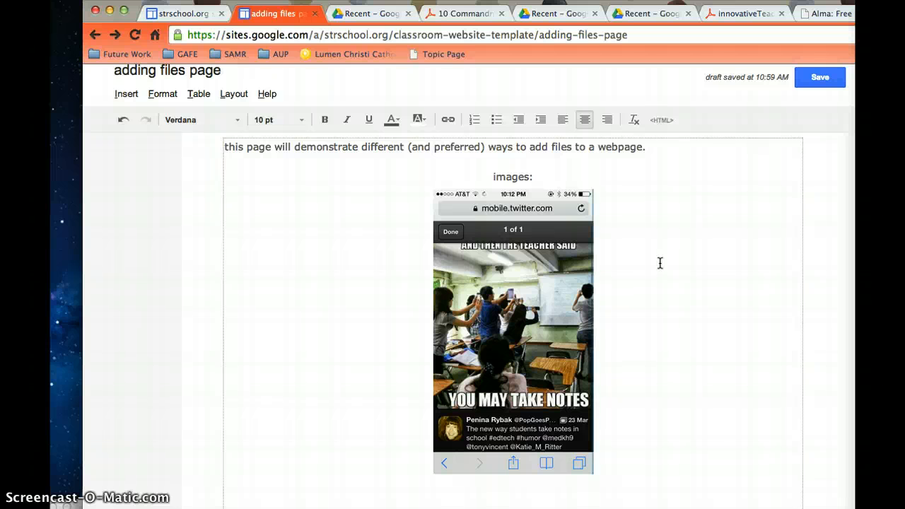
{"action": "scroll", "coordinate": [660, 263], "scroll_direction": "down", "scroll_amount": 3}
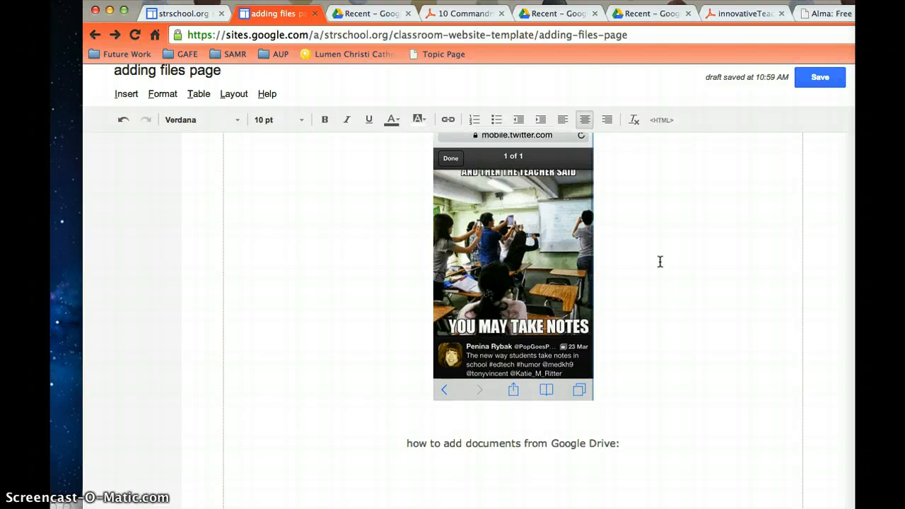
{"action": "scroll", "coordinate": [660, 262], "scroll_direction": "up", "scroll_amount": 2}
{"action": "scroll", "coordinate": [660, 261], "scroll_direction": "up", "scroll_amount": 2}
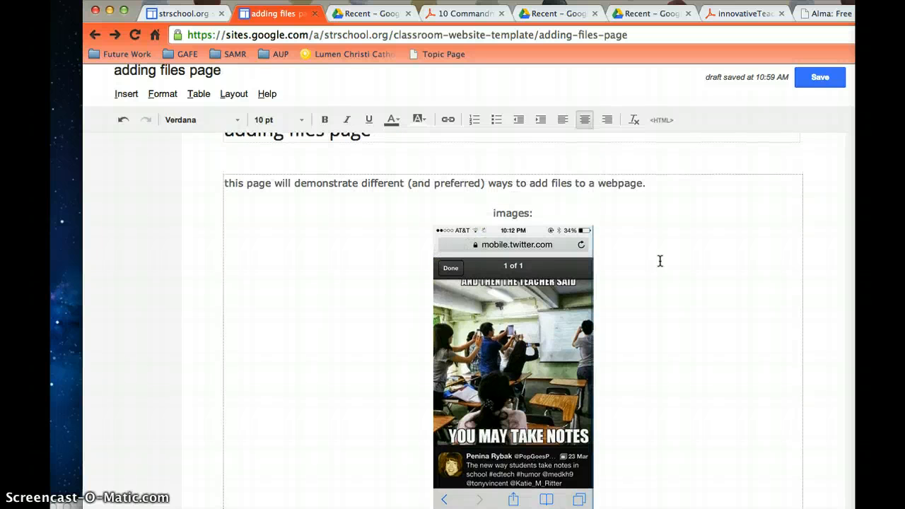
{"action": "left_click", "coordinate": [666, 260]}
Choose the Drive document "10 Commandments of Innovative Teaching — Medium" for insertion below the "how to add documents from Google Drive:" line
{"action": "scroll", "coordinate": [667, 258], "scroll_direction": "down", "scroll_amount": 2}
{"action": "scroll", "coordinate": [666, 258], "scroll_direction": "down", "scroll_amount": 6}
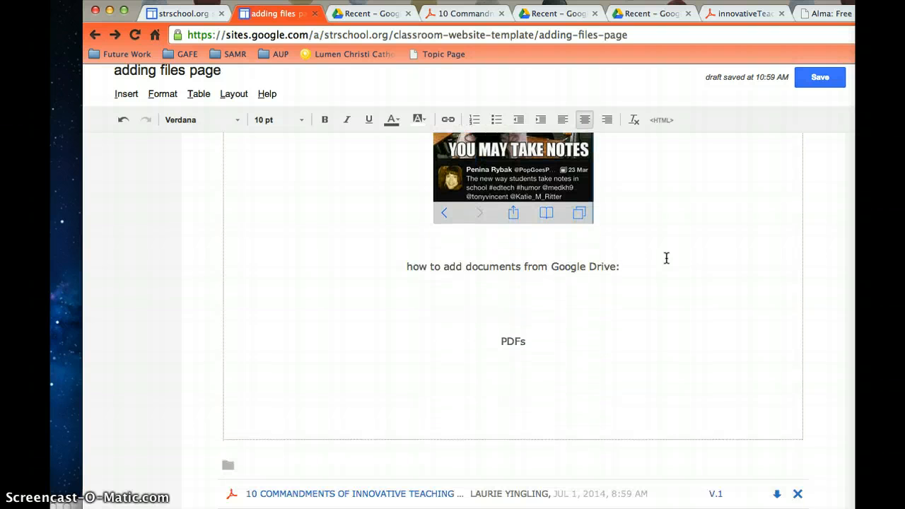
{"action": "left_click", "coordinate": [664, 256]}
{"action": "left_click", "coordinate": [374, 262]}
{"action": "left_click", "coordinate": [585, 278]}
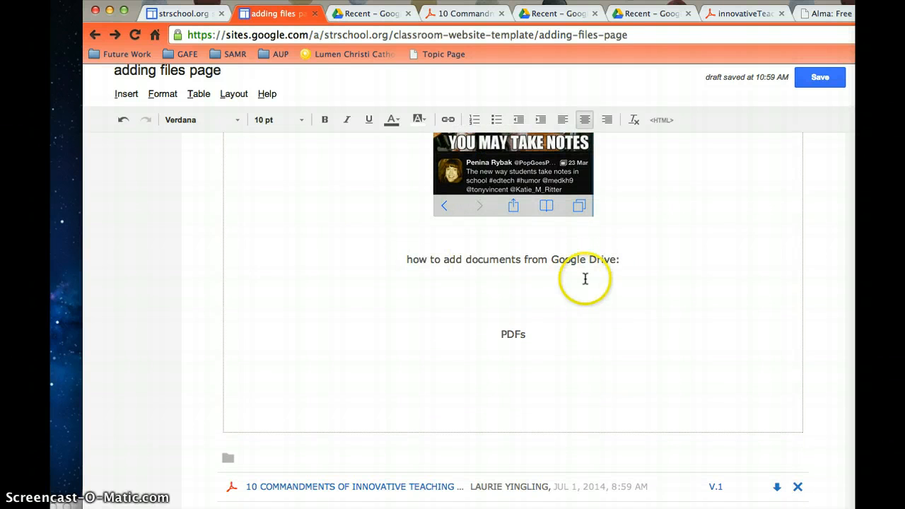
{"action": "left_click", "coordinate": [513, 285]}
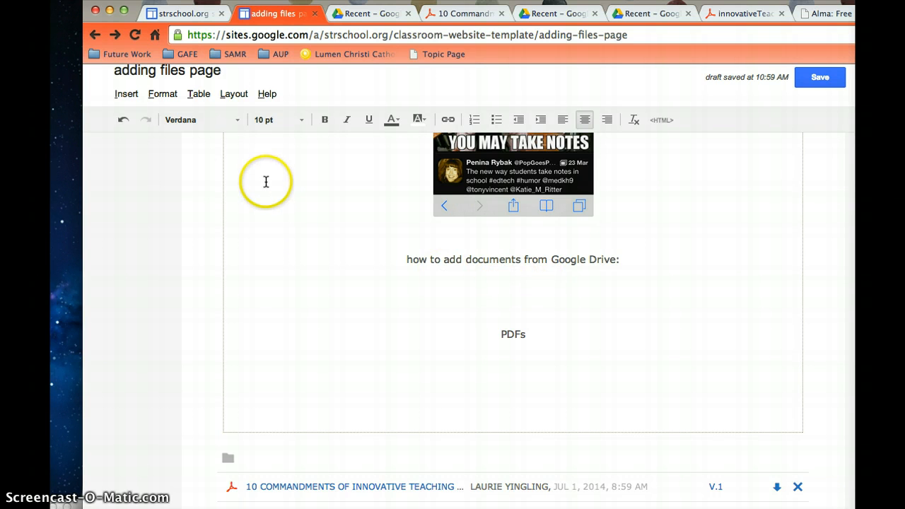
{"action": "left_click", "coordinate": [126, 95]}
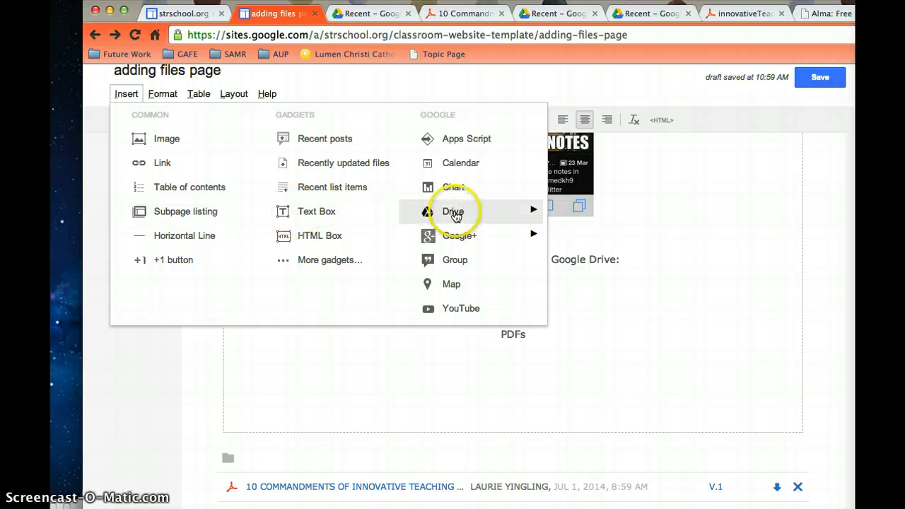
{"action": "mouse_move", "coordinate": [456, 215]}
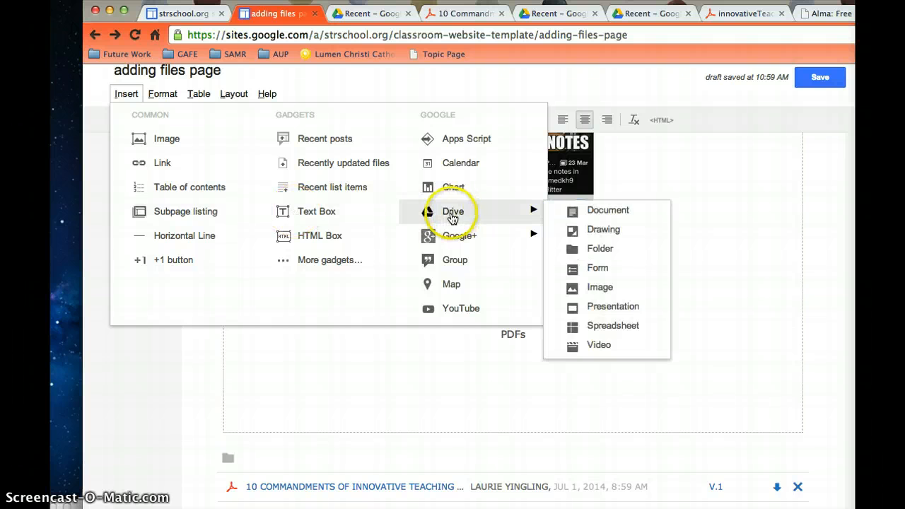
{"action": "left_click", "coordinate": [606, 214]}
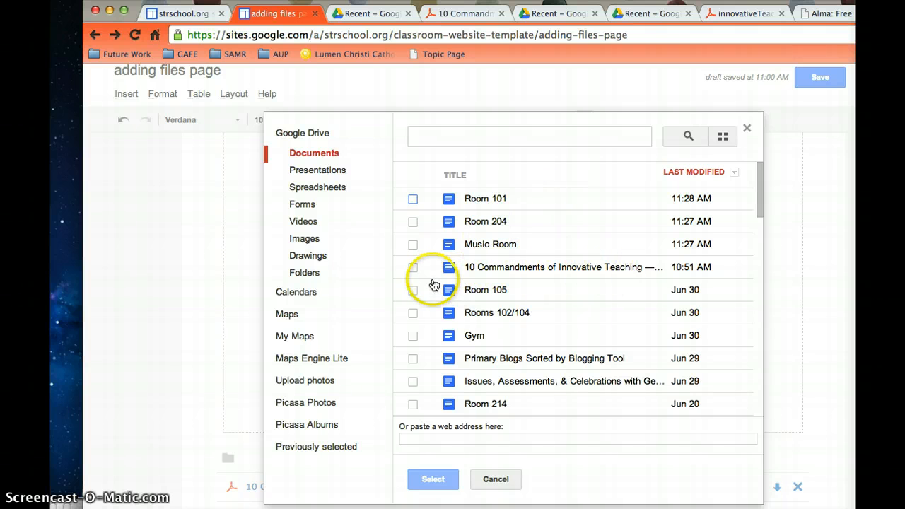
{"action": "left_click", "coordinate": [412, 267]}
{"action": "scroll", "coordinate": [619, 268], "scroll_direction": "down", "scroll_amount": 5}
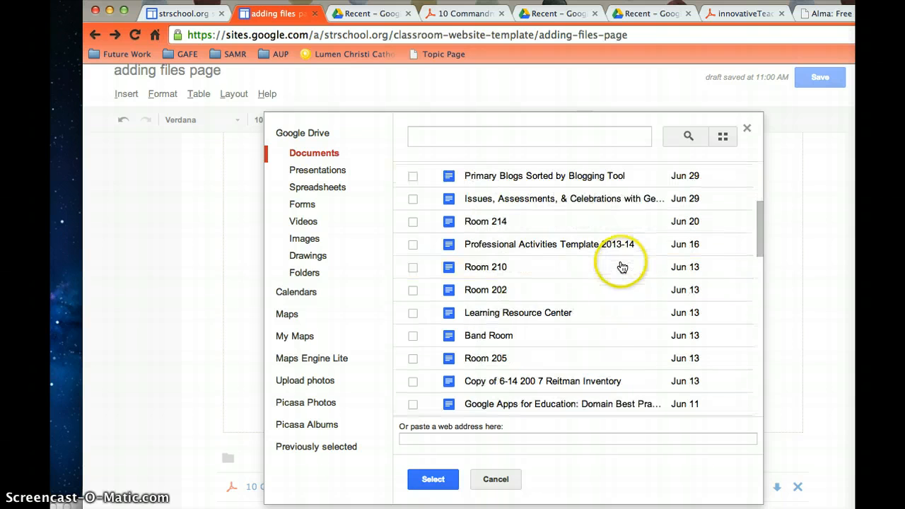
{"action": "scroll", "coordinate": [484, 306], "scroll_direction": "up", "scroll_amount": 5}
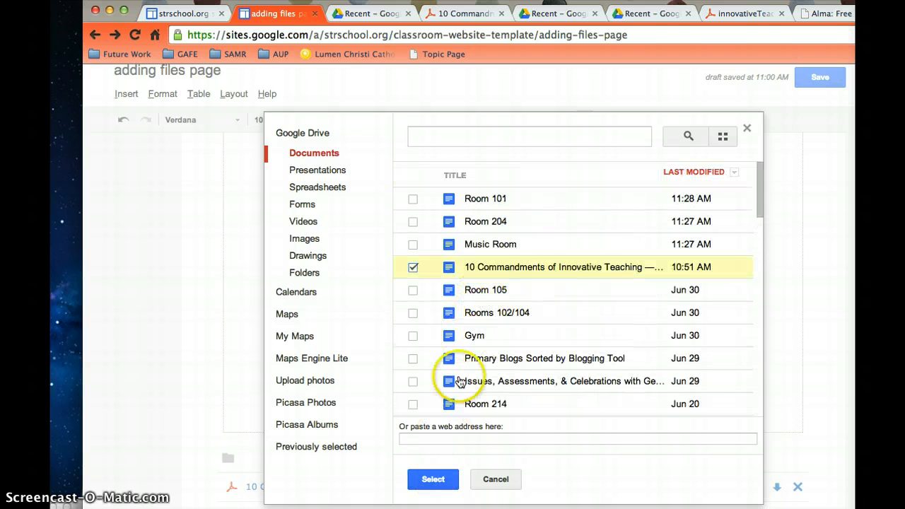
{"action": "left_click", "coordinate": [432, 479]}
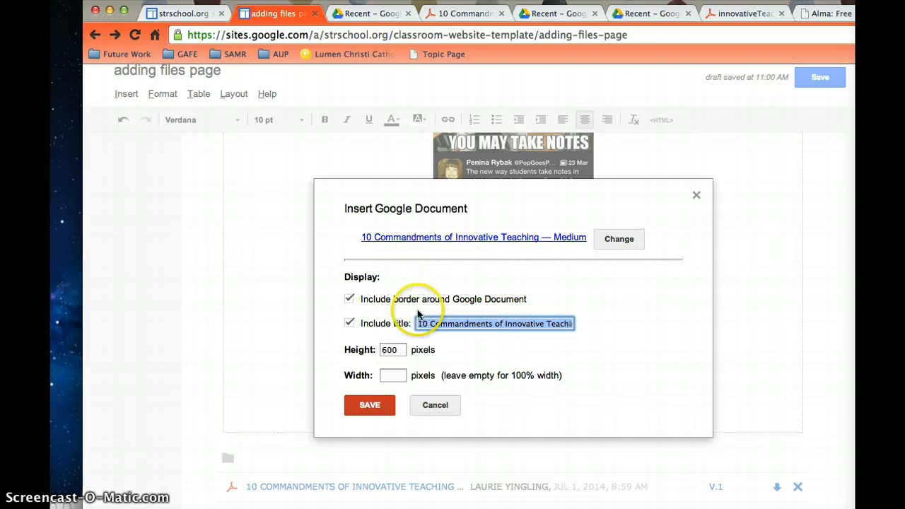
Set the document's display height to 800 pixels and insert it into the page
{"action": "left_click", "coordinate": [386, 351]}
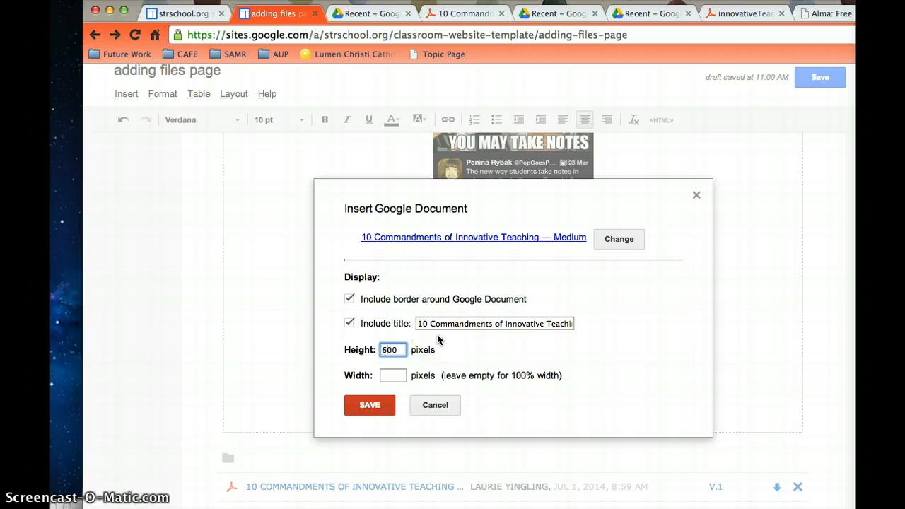
{"action": "key", "text": "BackSpace"}
{"action": "type", "text": "8"}
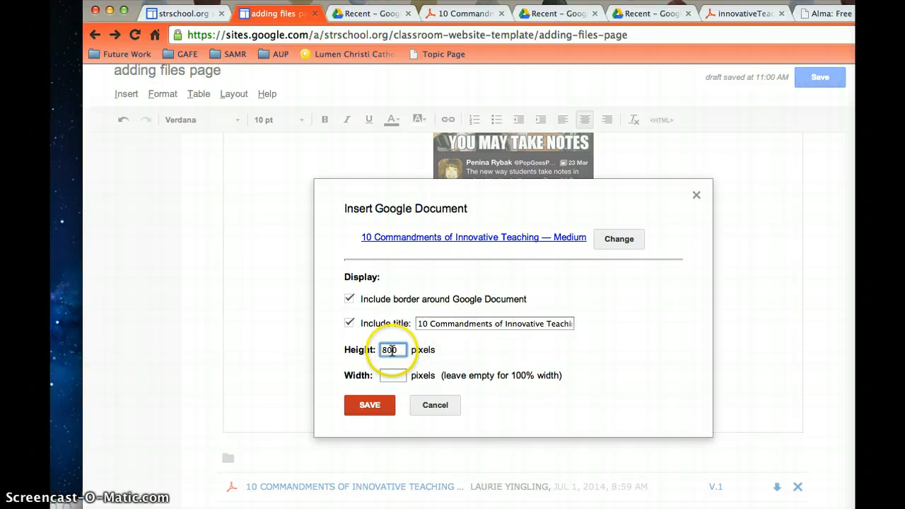
{"action": "left_click", "coordinate": [368, 406]}
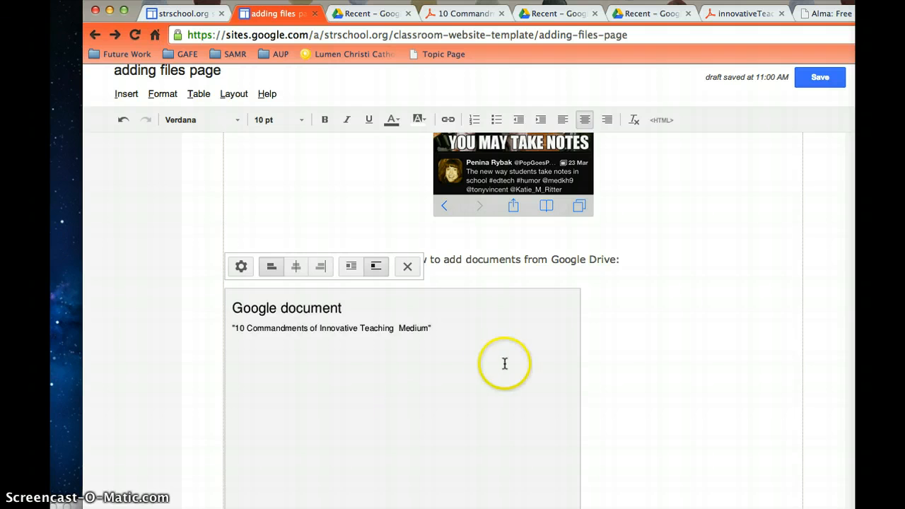
Align the embedded Google document to the center of the page and open and save its properties
{"action": "scroll", "coordinate": [635, 364], "scroll_direction": "down", "scroll_amount": 3}
{"action": "scroll", "coordinate": [634, 364], "scroll_direction": "down", "scroll_amount": 3}
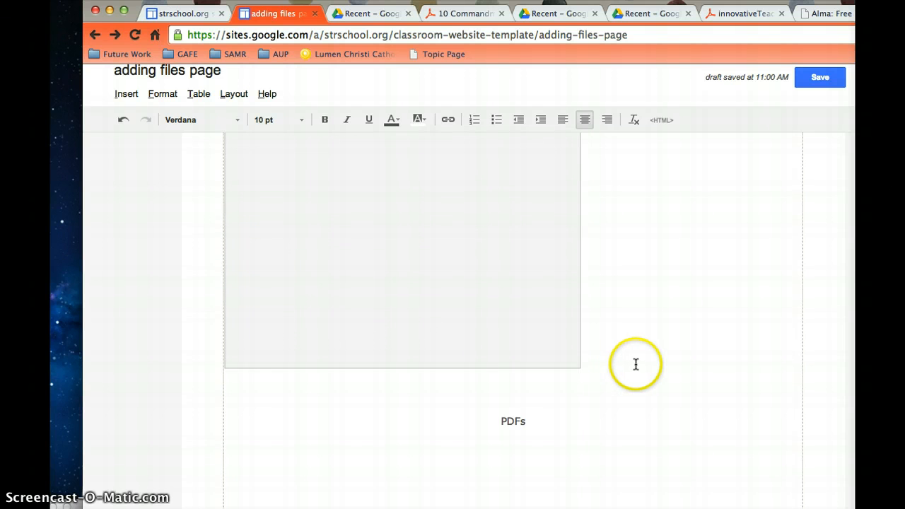
{"action": "scroll", "coordinate": [635, 365], "scroll_direction": "up", "scroll_amount": 3}
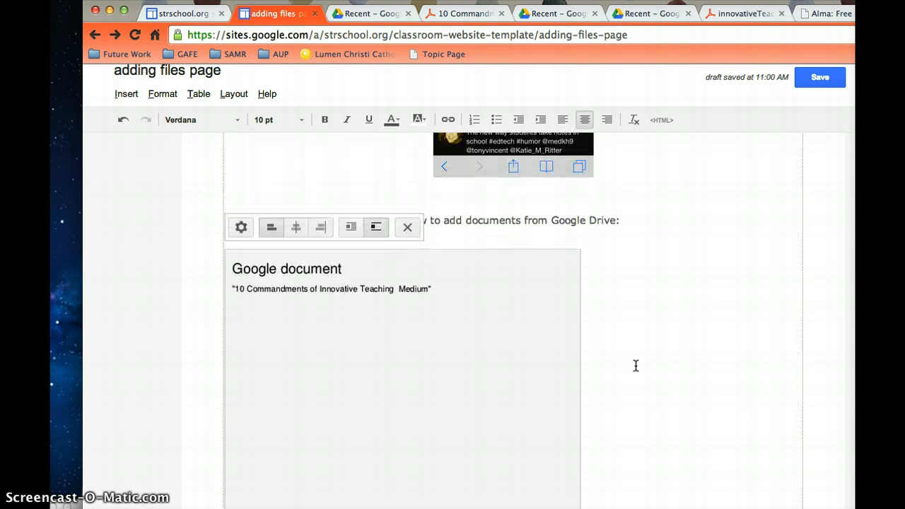
{"action": "left_click", "coordinate": [297, 227]}
{"action": "left_click", "coordinate": [351, 229]}
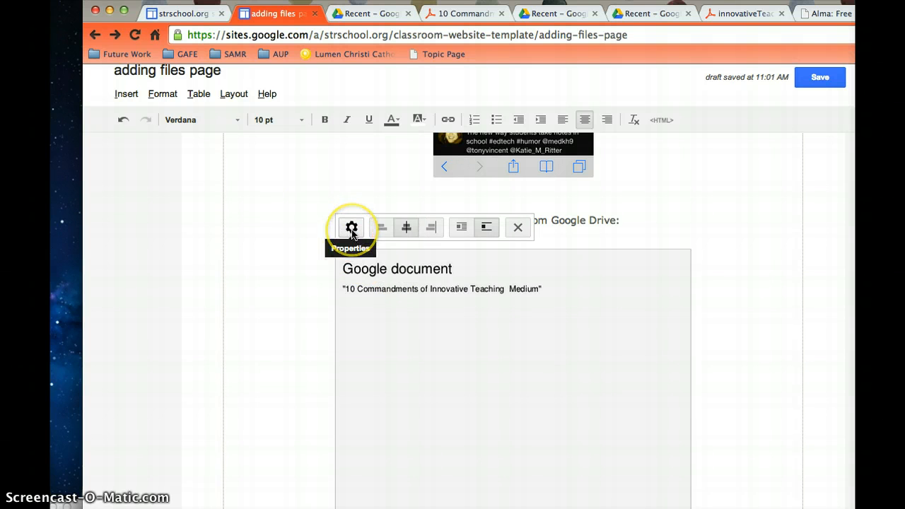
{"action": "left_click", "coordinate": [351, 230]}
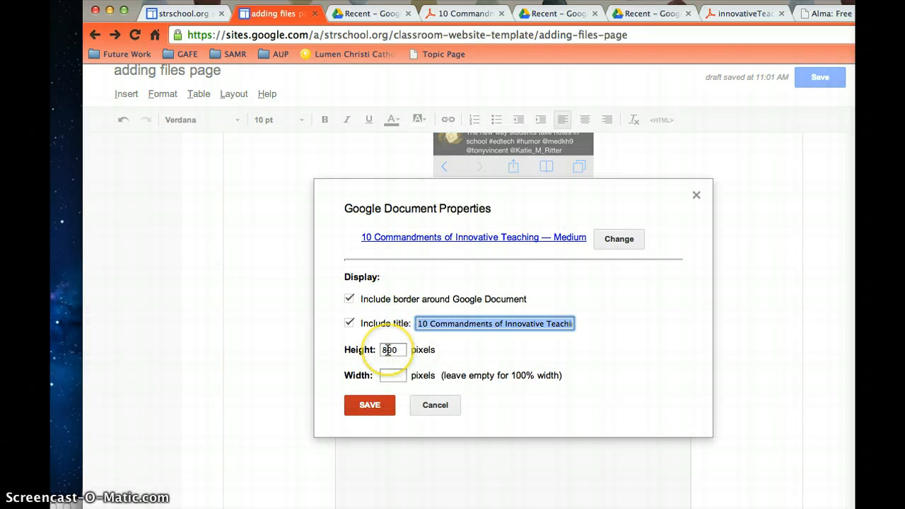
{"action": "left_click", "coordinate": [382, 404]}
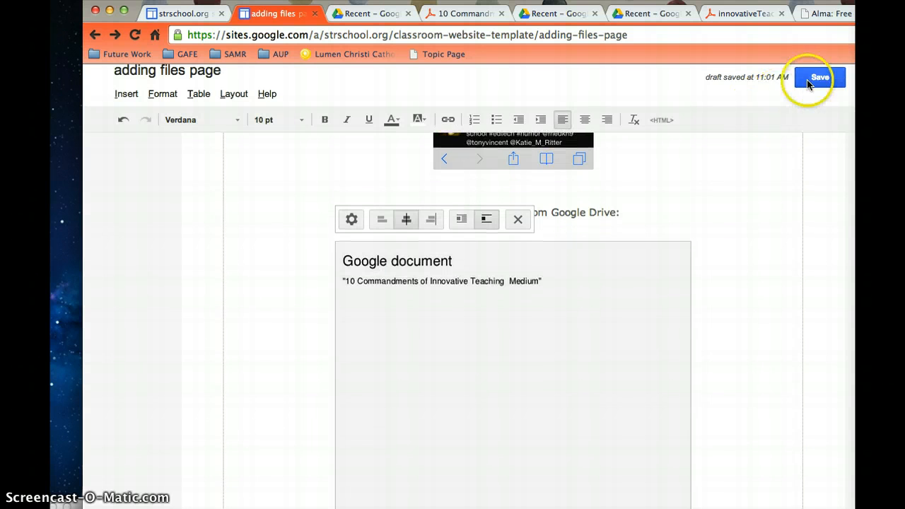
Save the page and review the embedded "10 Commandments of Innovative Teaching" document on the published page
{"action": "left_click", "coordinate": [819, 78]}
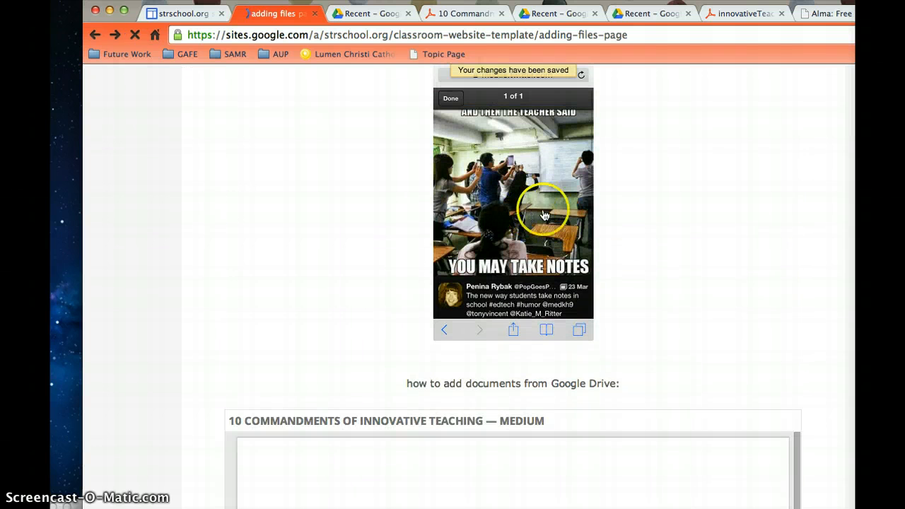
{"action": "scroll", "coordinate": [675, 217], "scroll_direction": "down", "scroll_amount": 5}
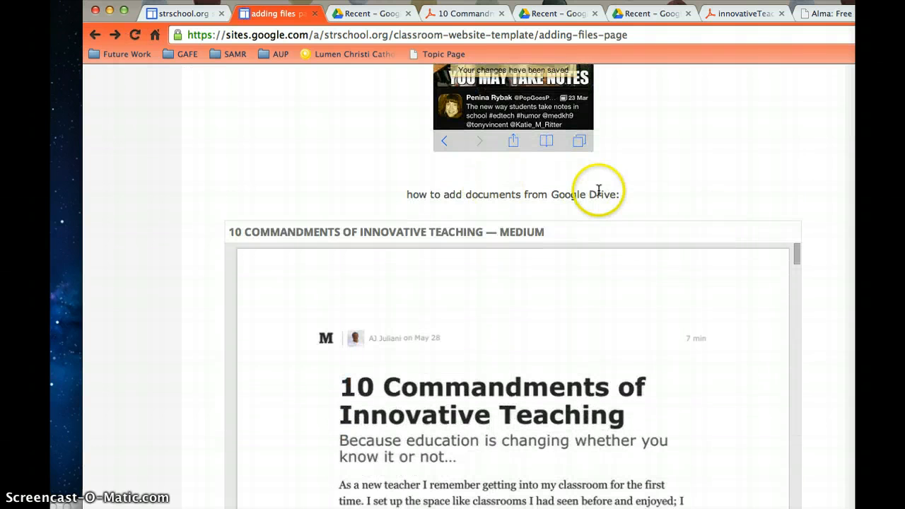
{"action": "scroll", "coordinate": [813, 209], "scroll_direction": "down", "scroll_amount": 2}
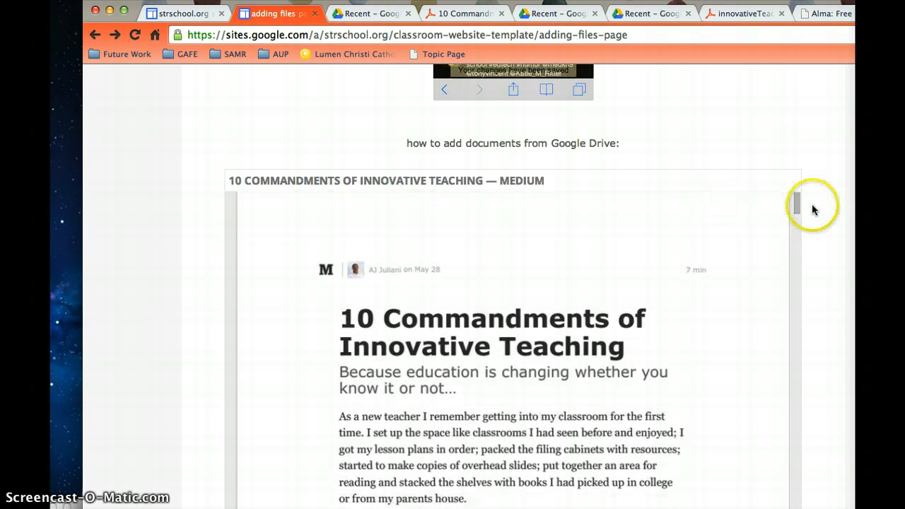
{"action": "scroll", "coordinate": [818, 210], "scroll_direction": "down", "scroll_amount": 4}
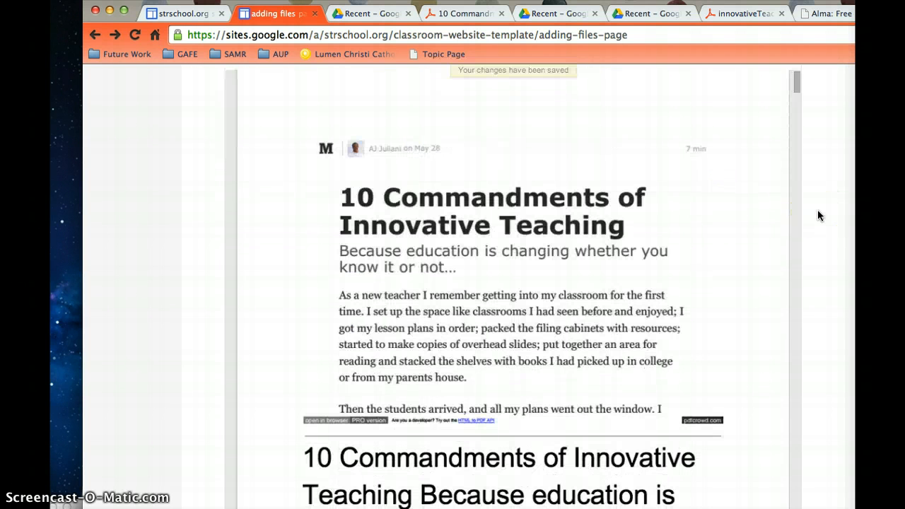
Review the saved page from the title and images section down to the PDFs heading and the attached files list
{"action": "scroll", "coordinate": [816, 209], "scroll_direction": "up", "scroll_amount": 5}
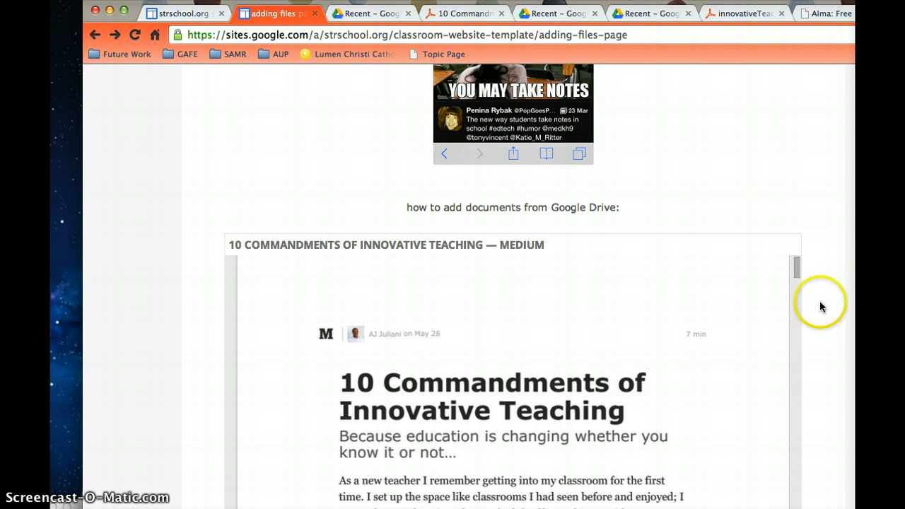
{"action": "scroll", "coordinate": [824, 309], "scroll_direction": "down", "scroll_amount": 2}
{"action": "scroll", "coordinate": [825, 308], "scroll_direction": "down", "scroll_amount": 2}
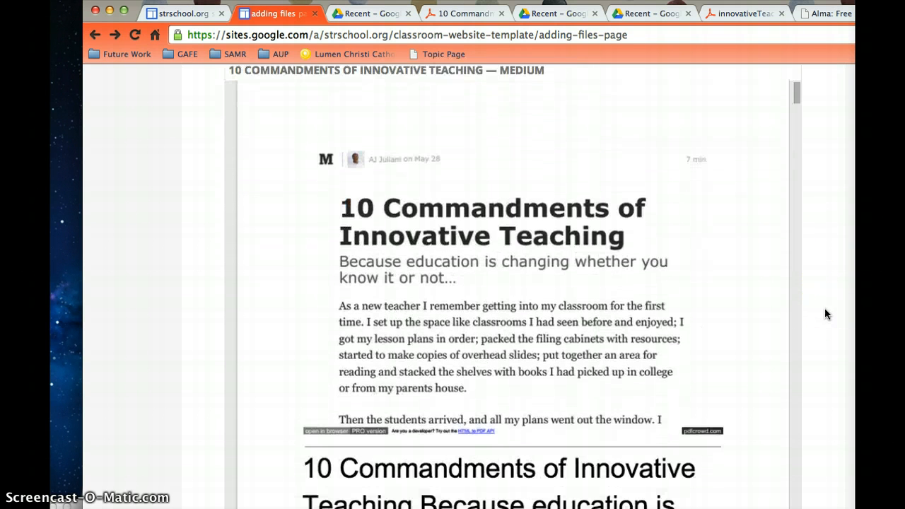
{"action": "scroll", "coordinate": [824, 309], "scroll_direction": "down", "scroll_amount": 6}
{"action": "scroll", "coordinate": [824, 308], "scroll_direction": "down", "scroll_amount": 4}
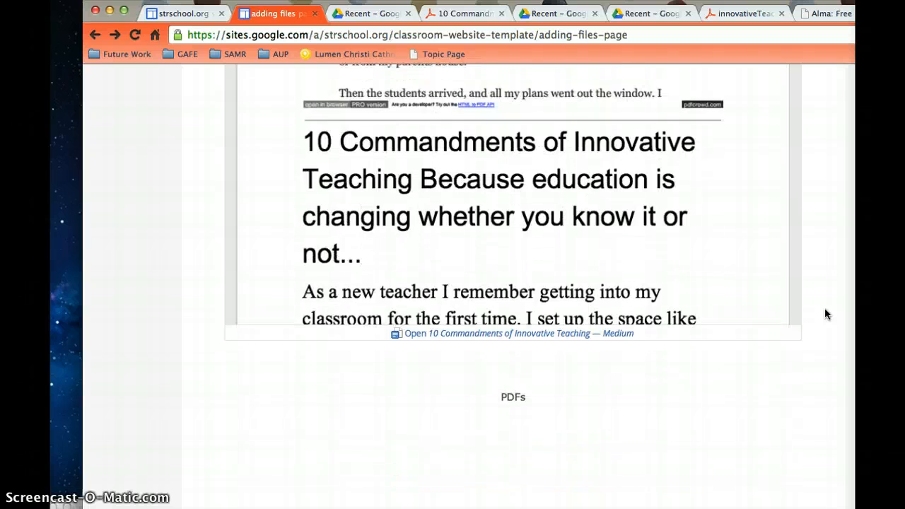
{"action": "scroll", "coordinate": [824, 308], "scroll_direction": "up", "scroll_amount": 6}
{"action": "scroll", "coordinate": [827, 313], "scroll_direction": "up", "scroll_amount": 12}
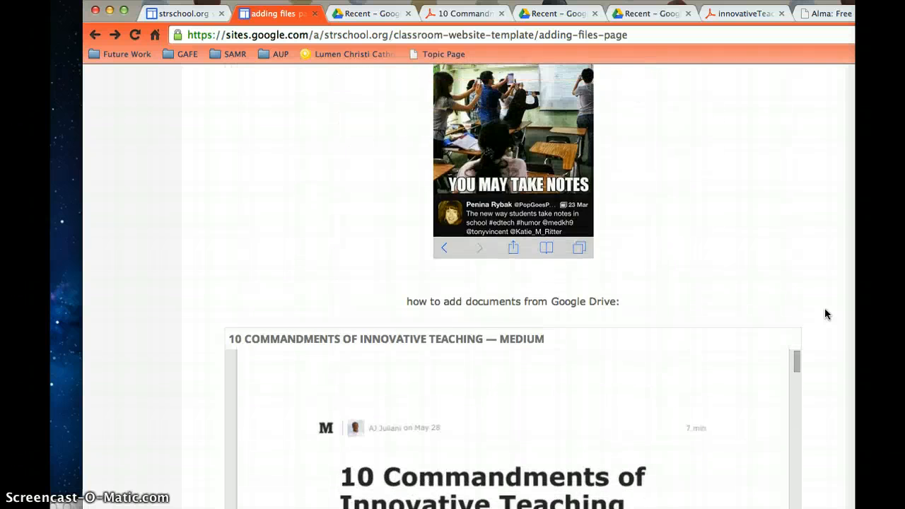
{"action": "scroll", "coordinate": [824, 307], "scroll_direction": "up", "scroll_amount": 3}
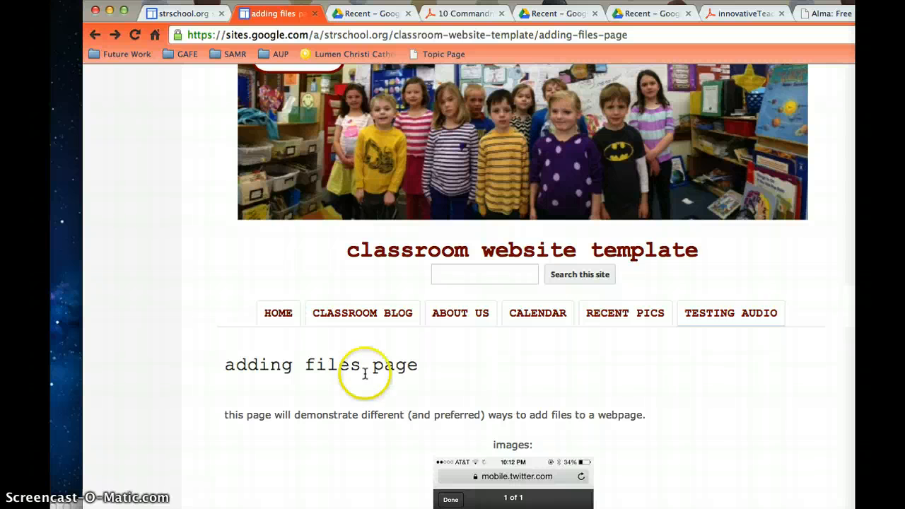
{"action": "scroll", "coordinate": [735, 365], "scroll_direction": "down", "scroll_amount": 10}
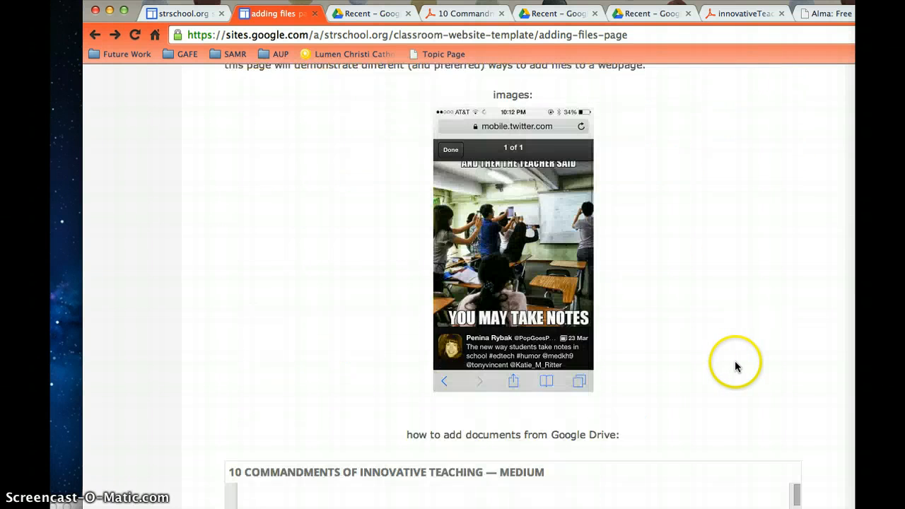
{"action": "scroll", "coordinate": [815, 353], "scroll_direction": "down", "scroll_amount": 10}
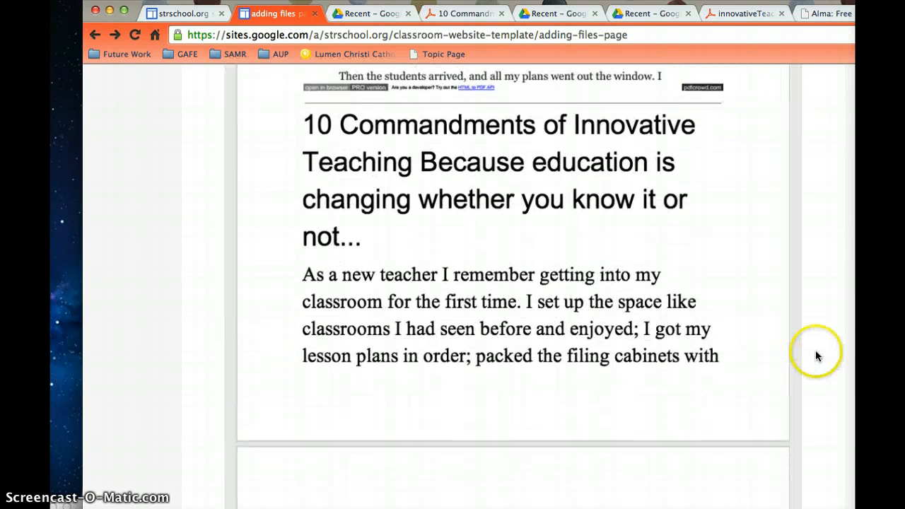
{"action": "scroll", "coordinate": [812, 350], "scroll_direction": "down", "scroll_amount": 4}
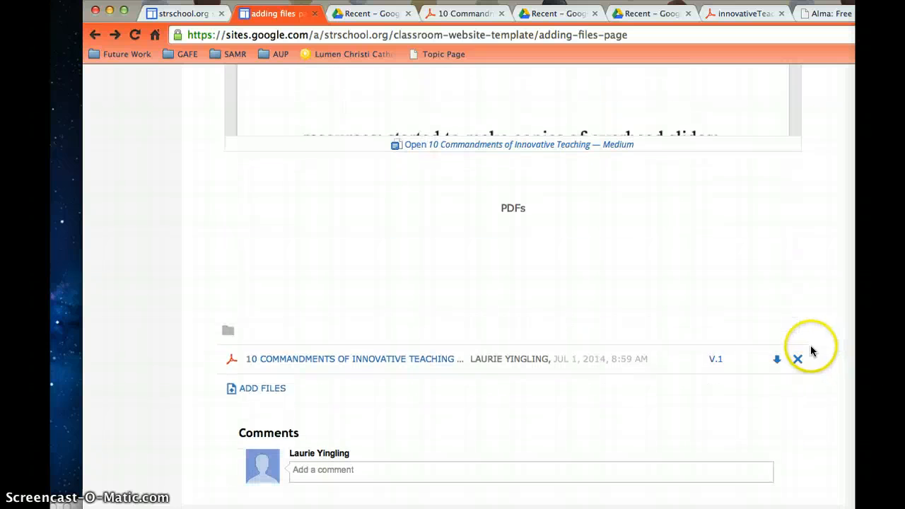
{"action": "scroll", "coordinate": [698, 302], "scroll_direction": "up", "scroll_amount": 1}
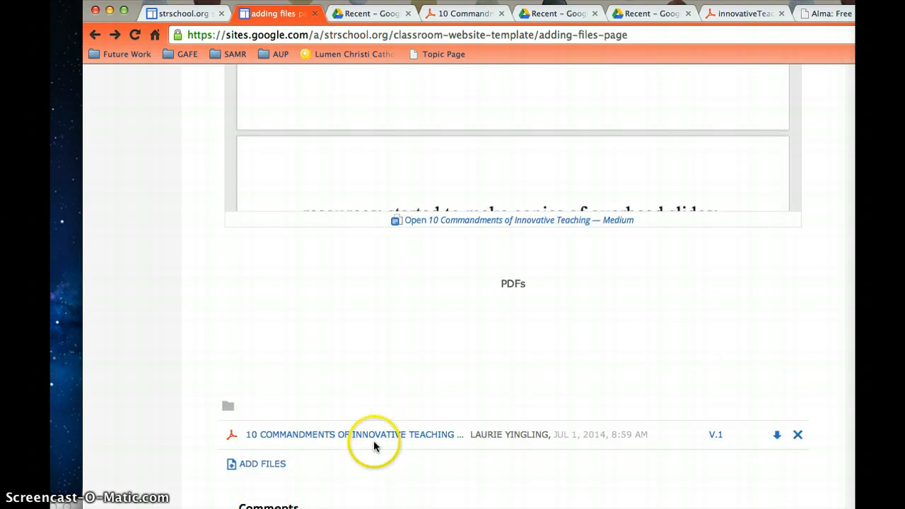
{"action": "scroll", "coordinate": [383, 404], "scroll_direction": "down", "scroll_amount": 1}
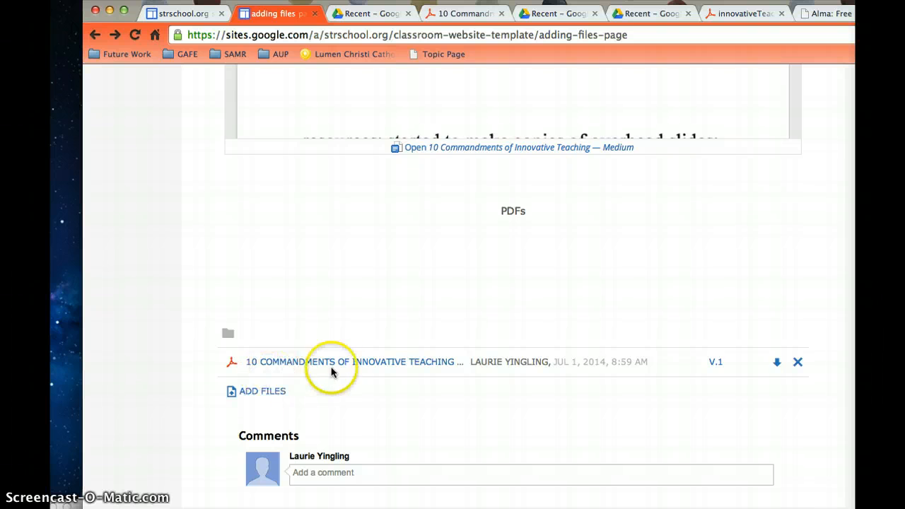
Browse the pages of the embedded "10 Commandments of Innovative Teaching — Medium" document within its frame
{"action": "scroll", "coordinate": [812, 255], "scroll_direction": "up", "scroll_amount": 8}
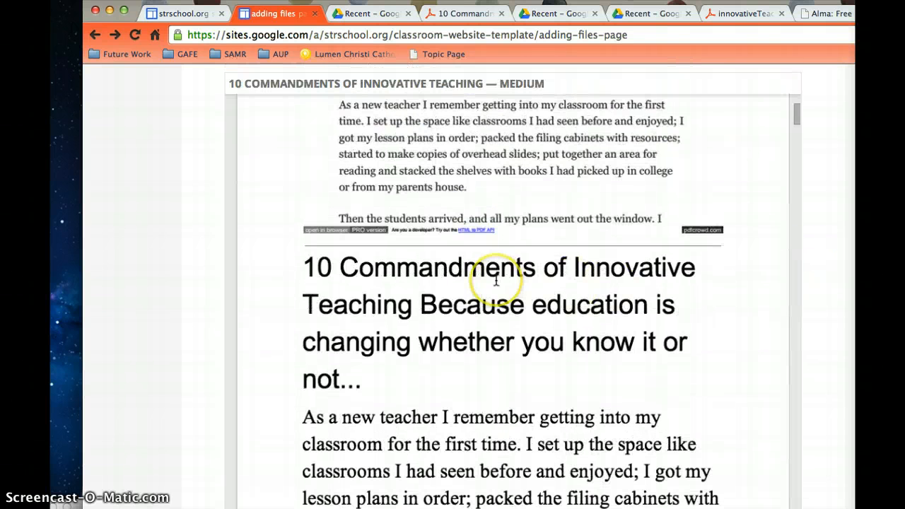
{"action": "scroll", "coordinate": [495, 280], "scroll_direction": "down", "scroll_amount": 3}
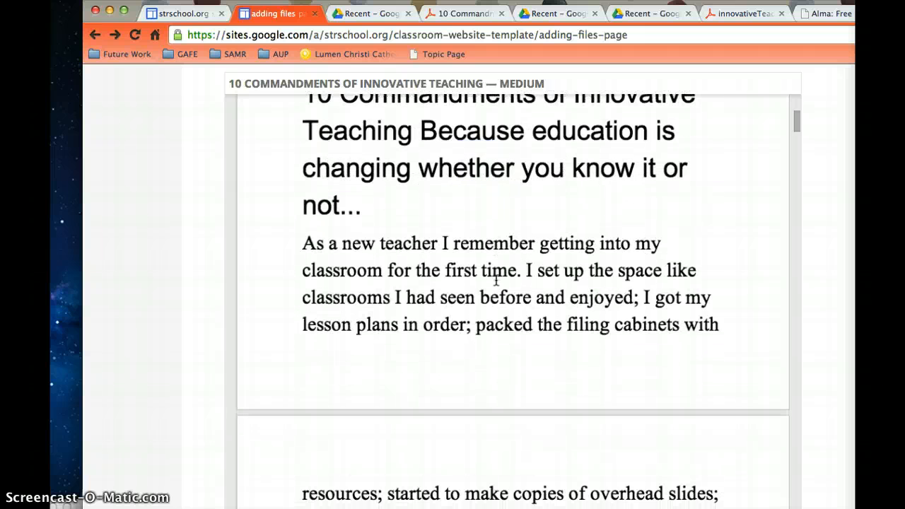
{"action": "scroll", "coordinate": [652, 293], "scroll_direction": "down", "scroll_amount": 10}
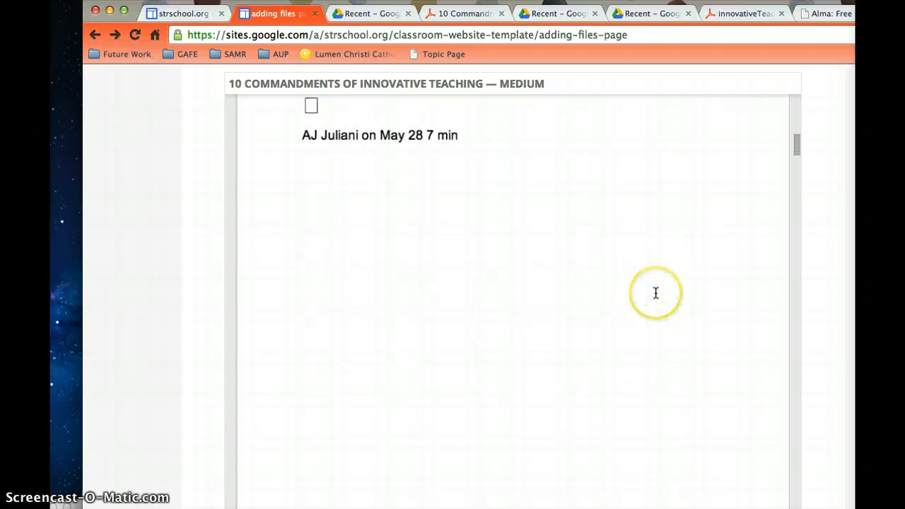
{"action": "scroll", "coordinate": [627, 287], "scroll_direction": "down", "scroll_amount": 3}
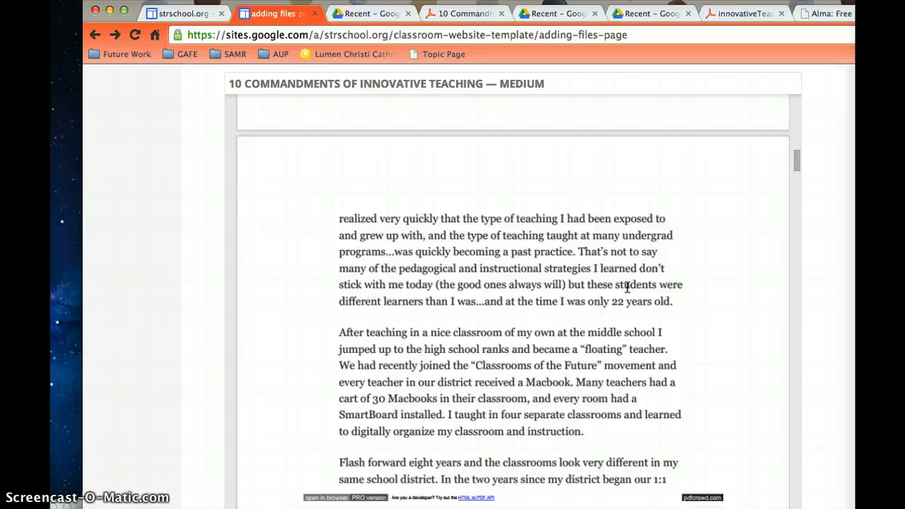
{"action": "scroll", "coordinate": [584, 320], "scroll_direction": "down", "scroll_amount": 4}
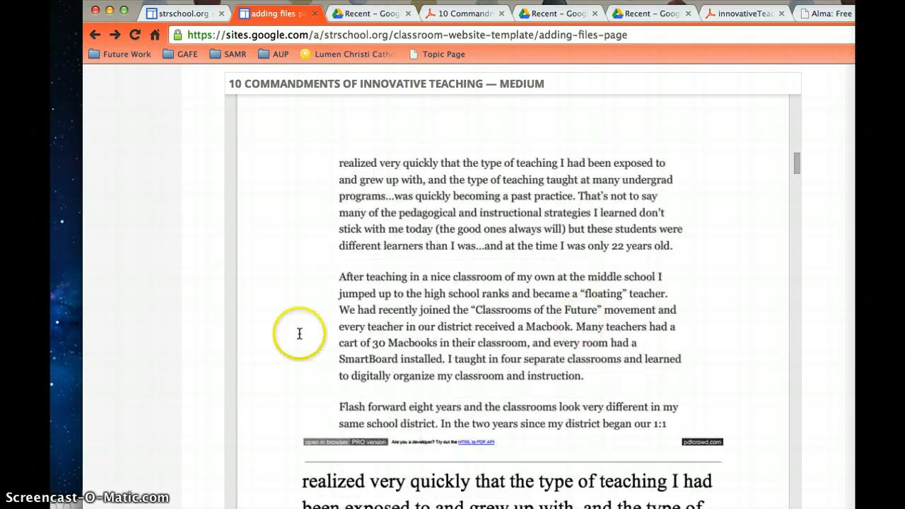
{"action": "scroll", "coordinate": [183, 340], "scroll_direction": "down", "scroll_amount": 5}
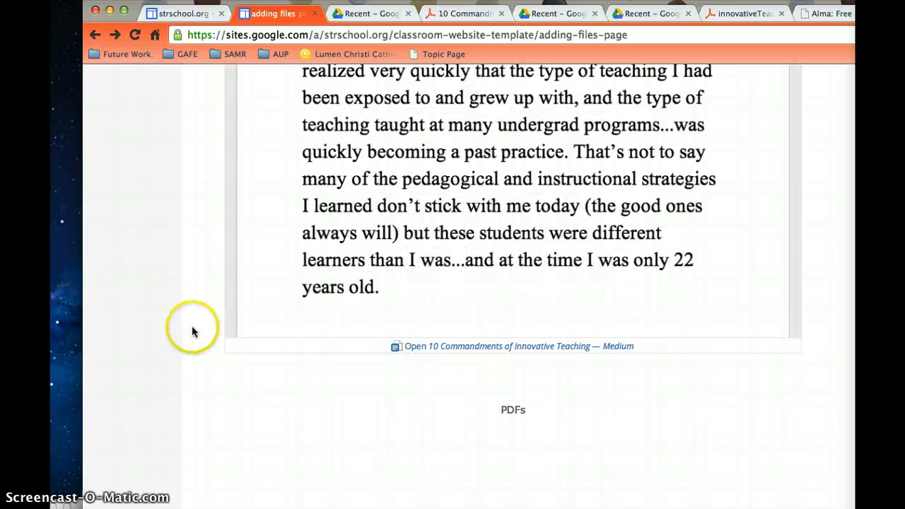
Attach the WWpersonalizedlearning.pdf file from the Desktop to the files area at the end of the page
{"action": "scroll", "coordinate": [818, 384], "scroll_direction": "down", "scroll_amount": 3}
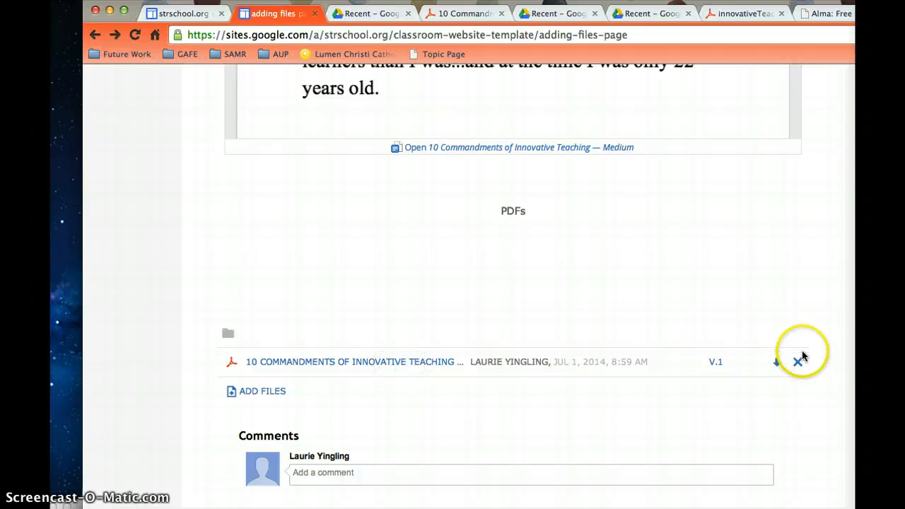
{"action": "left_click", "coordinate": [256, 393]}
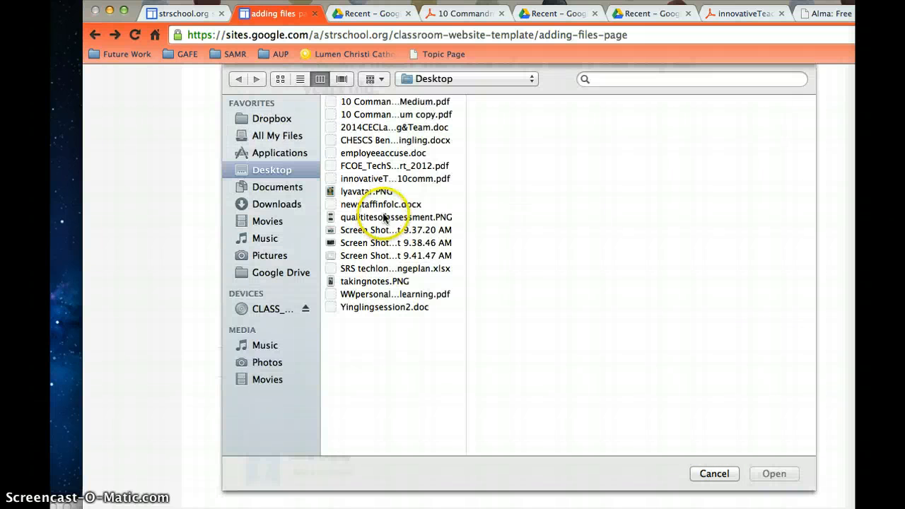
{"action": "left_click", "coordinate": [359, 294]}
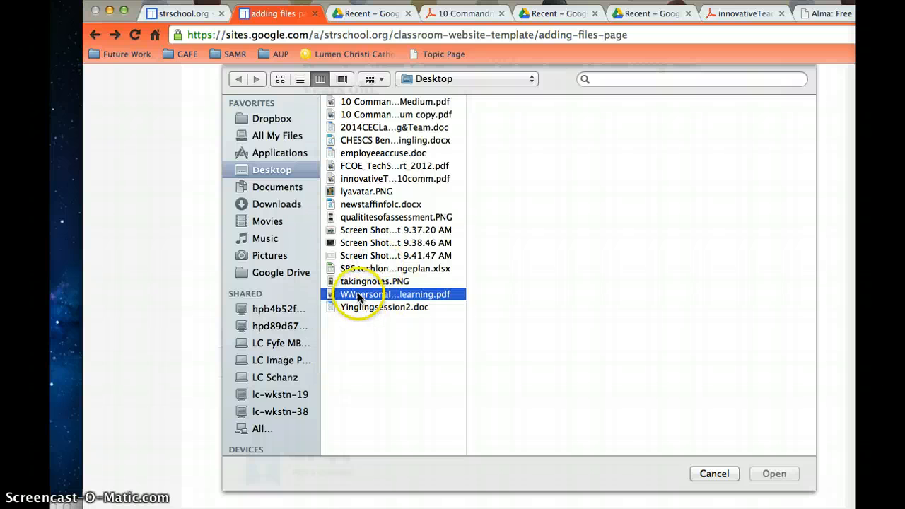
{"action": "left_click", "coordinate": [774, 473]}
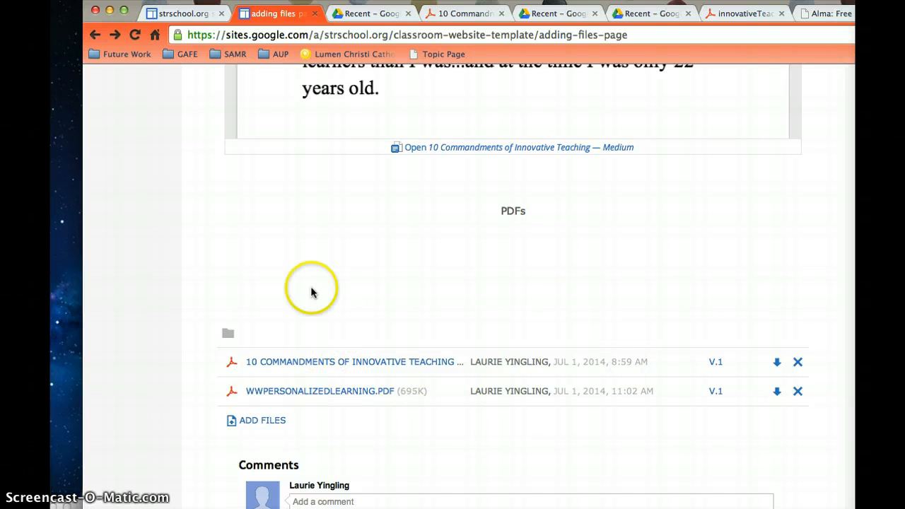
Compare the attached PDF files list with the embedded Drive document, examining how each is presented on the page
{"action": "scroll", "coordinate": [226, 294], "scroll_direction": "up", "scroll_amount": 3}
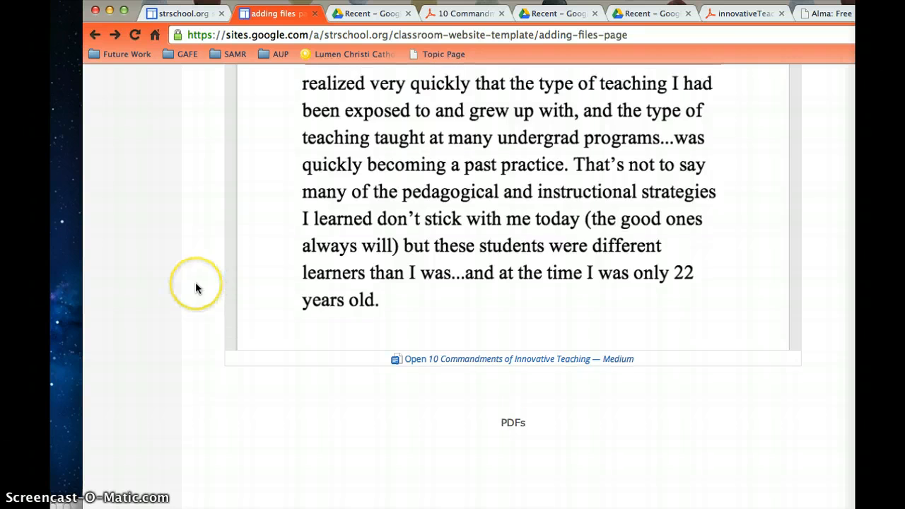
{"action": "scroll", "coordinate": [196, 287], "scroll_direction": "down", "scroll_amount": 3}
{"action": "scroll", "coordinate": [196, 287], "scroll_direction": "down", "scroll_amount": 2}
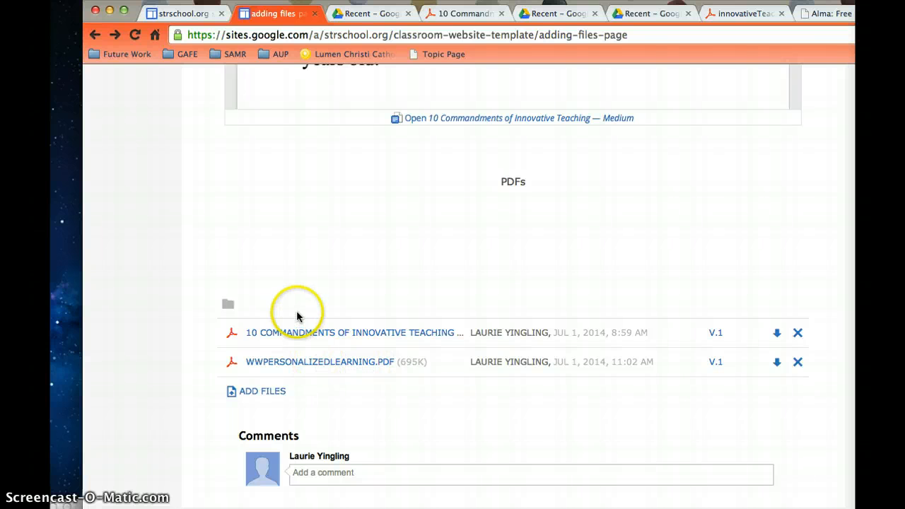
{"action": "scroll", "coordinate": [207, 267], "scroll_direction": "up", "scroll_amount": 10}
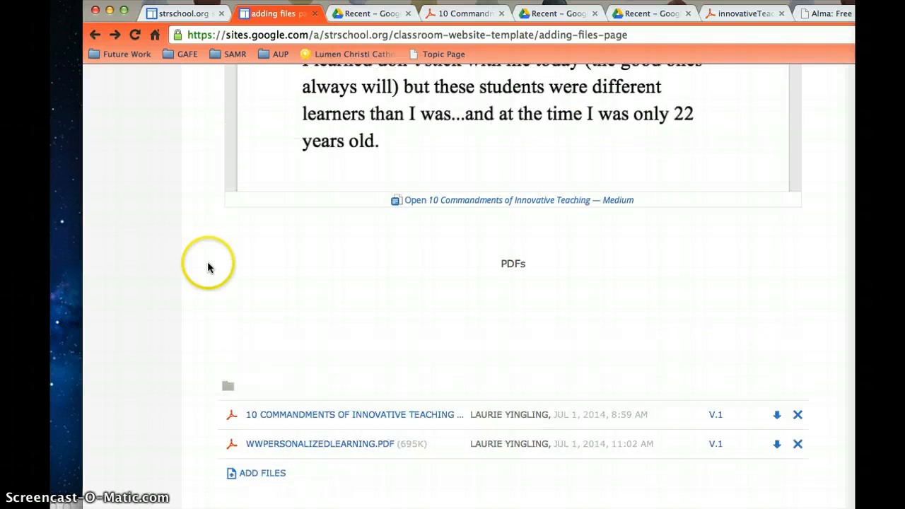
{"action": "scroll", "coordinate": [205, 266], "scroll_direction": "up", "scroll_amount": 3}
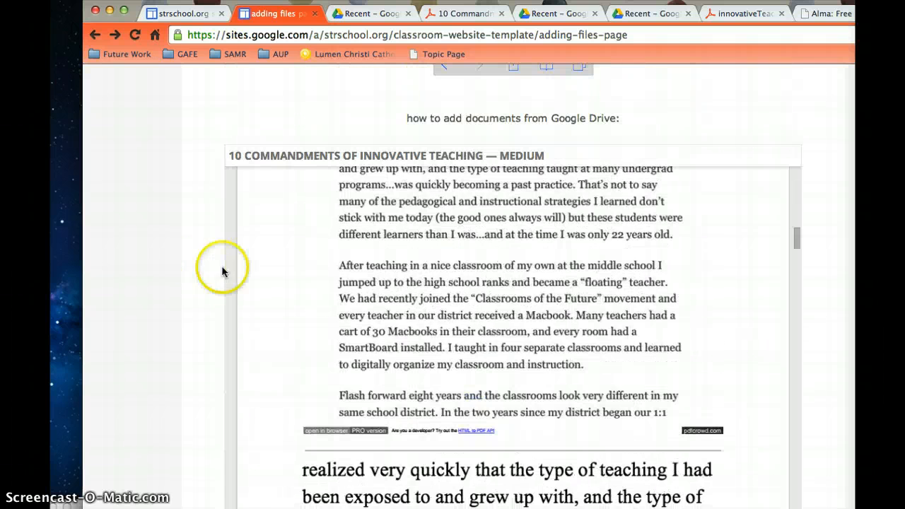
{"action": "scroll", "coordinate": [639, 286], "scroll_direction": "down", "scroll_amount": 5}
{"action": "scroll", "coordinate": [638, 291], "scroll_direction": "down", "scroll_amount": 10}
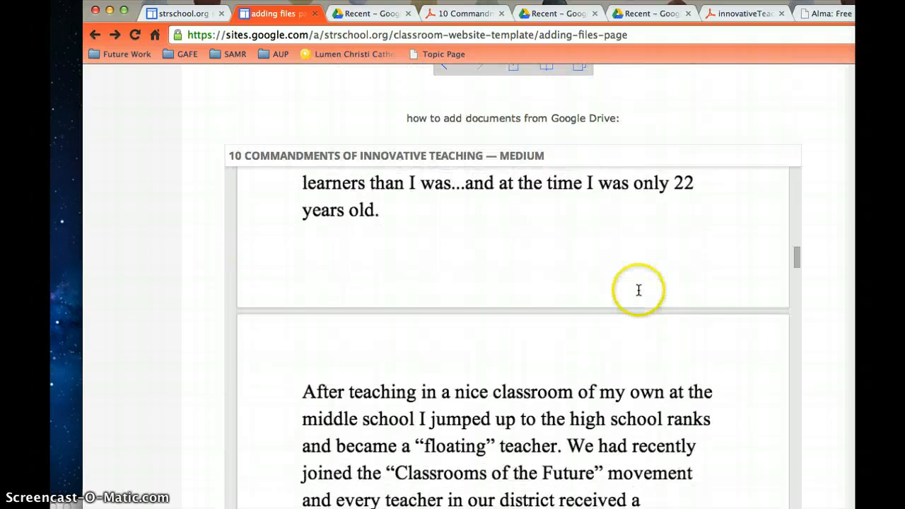
{"action": "scroll", "coordinate": [643, 295], "scroll_direction": "down", "scroll_amount": 2}
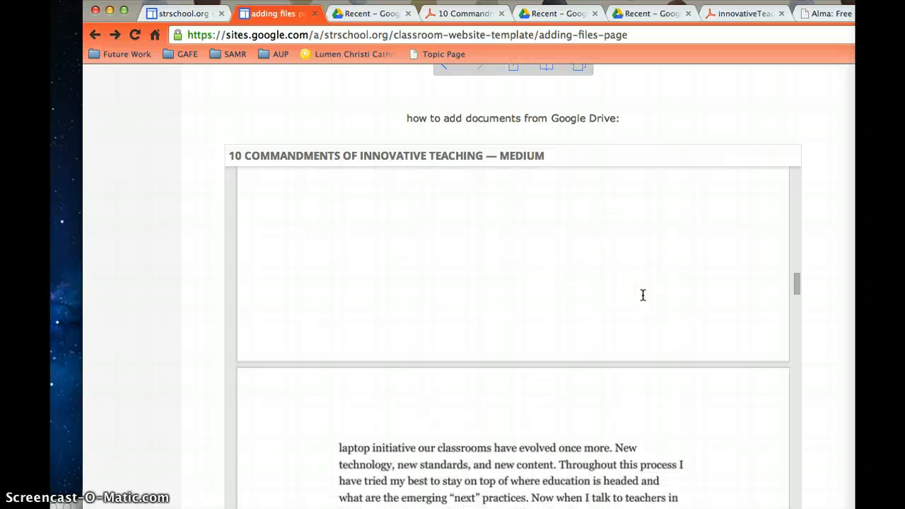
{"action": "scroll", "coordinate": [643, 296], "scroll_direction": "up", "scroll_amount": 10}
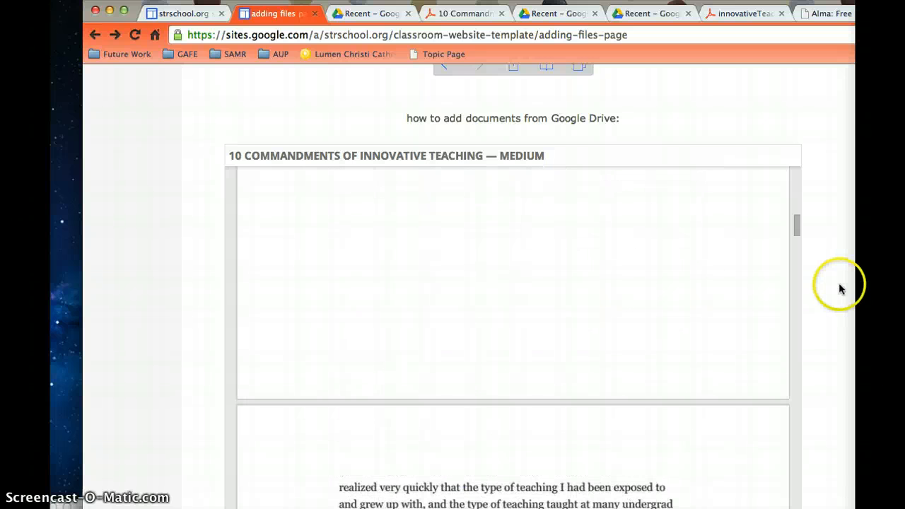
{"action": "scroll", "coordinate": [832, 283], "scroll_direction": "up", "scroll_amount": 10}
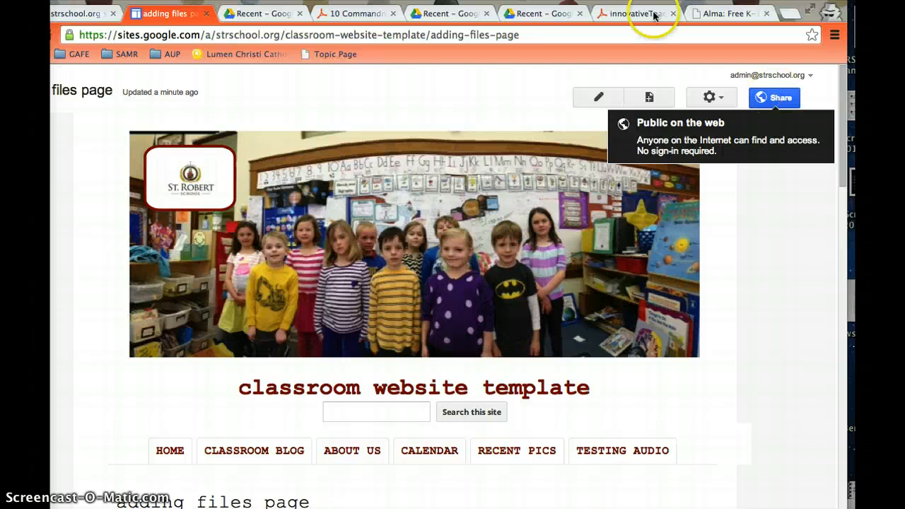
Switch to Google Drive and set the sharing visibility of the "10 Commandments of Innovative Teaching — Medium" document to Public on the web
{"action": "left_click", "coordinate": [536, 14]}
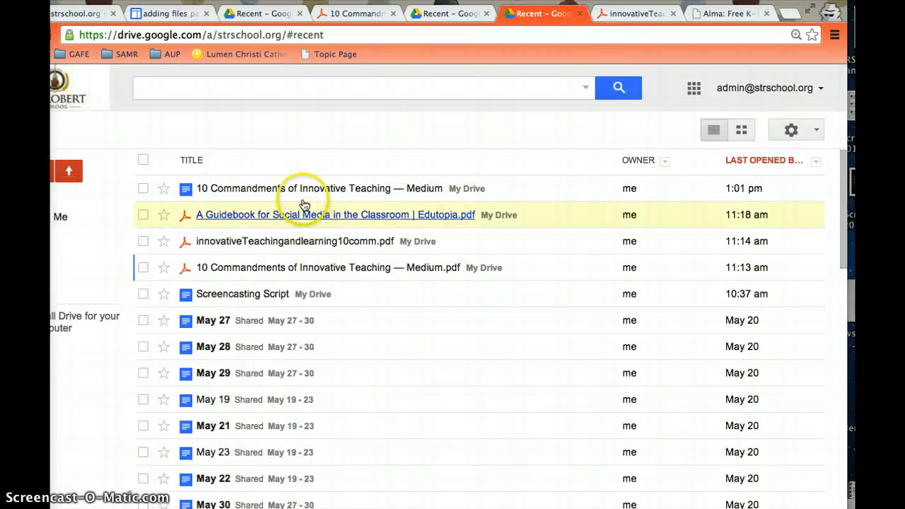
{"action": "left_click", "coordinate": [143, 189]}
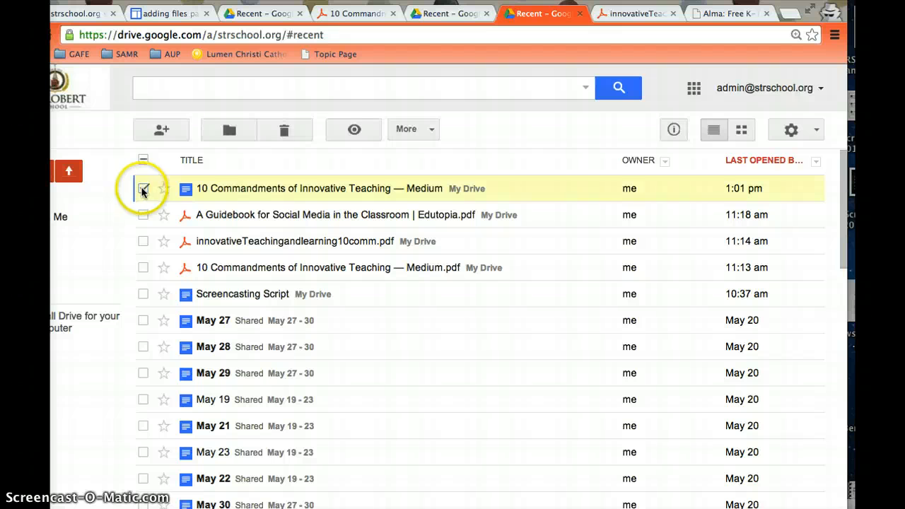
{"action": "left_click", "coordinate": [162, 130]}
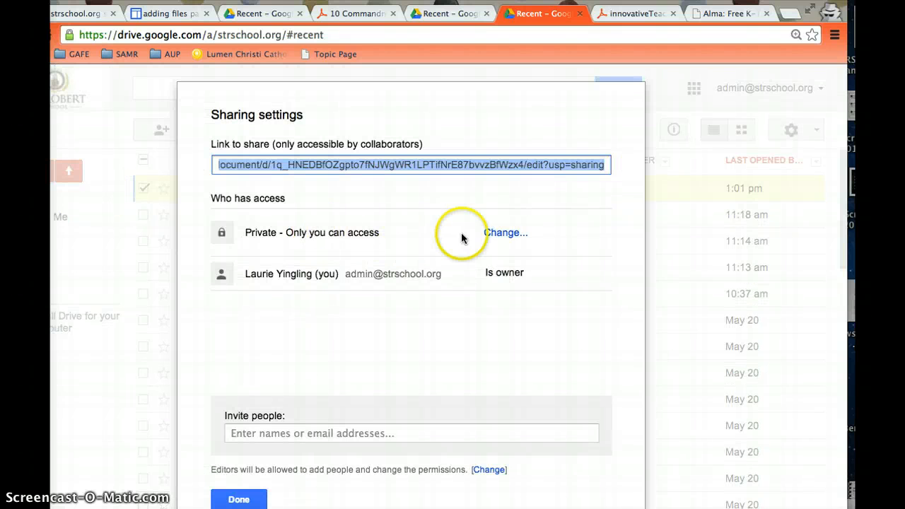
{"action": "left_click", "coordinate": [505, 233]}
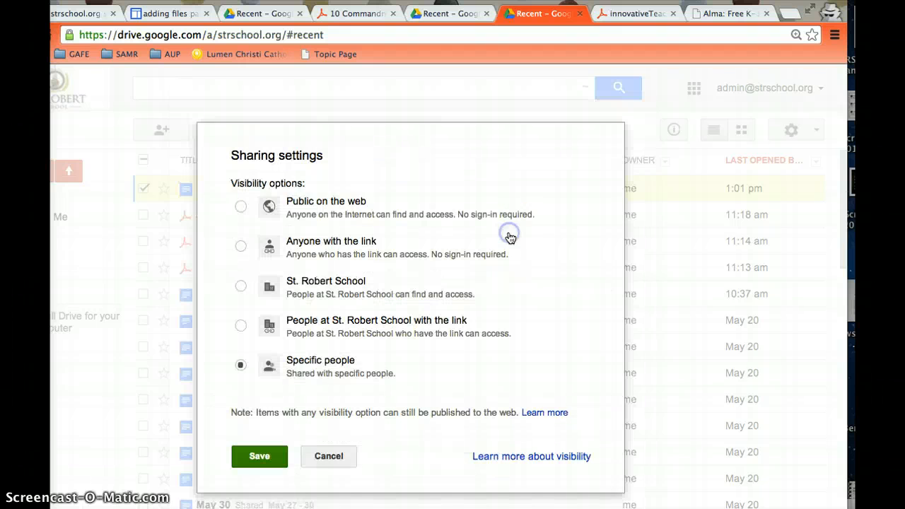
{"action": "left_click", "coordinate": [267, 205]}
{"action": "left_click", "coordinate": [259, 480]}
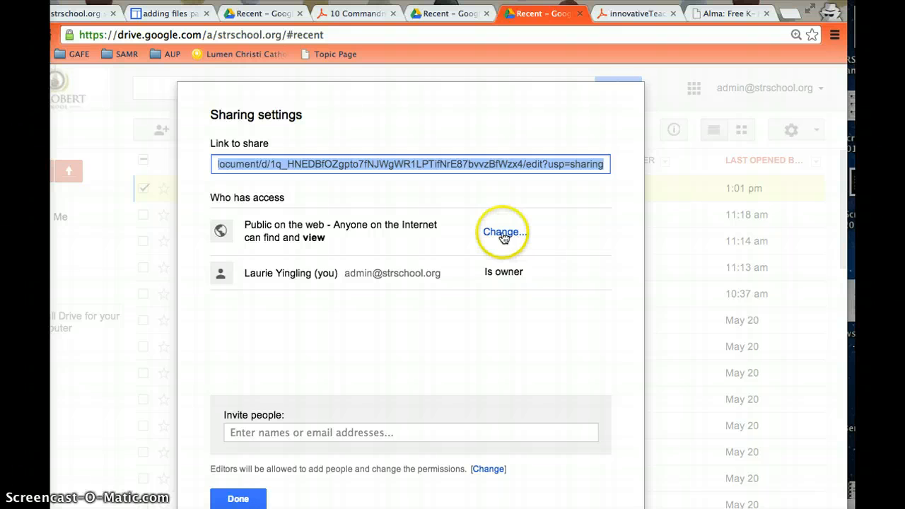
{"action": "left_click", "coordinate": [239, 499]}
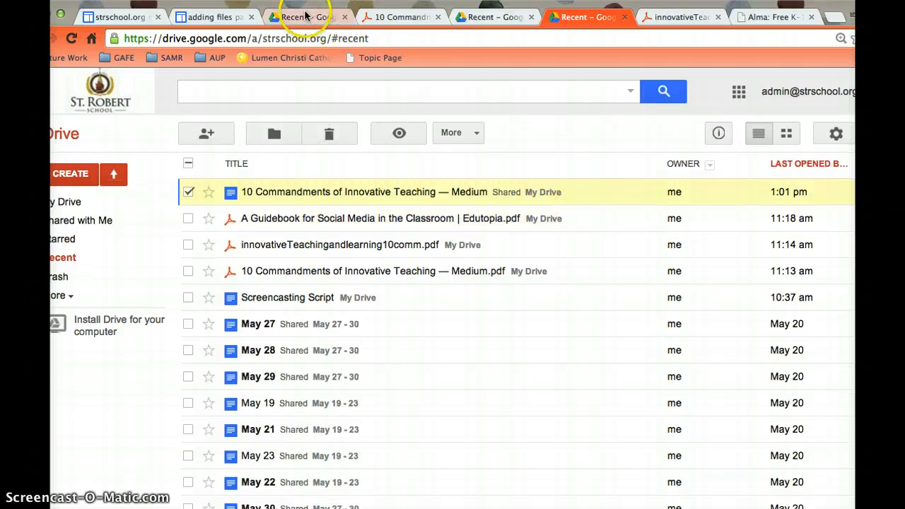
Return to the adding files page and compare its image, embedded Drive document and attached PDF files list
{"action": "left_click", "coordinate": [212, 16]}
{"action": "scroll", "coordinate": [737, 299], "scroll_direction": "down", "scroll_amount": 10}
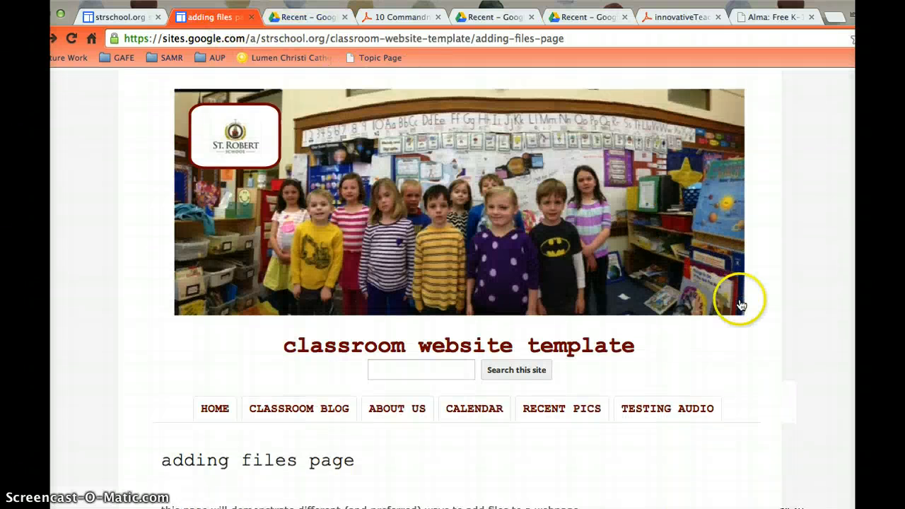
{"action": "scroll", "coordinate": [615, 241], "scroll_direction": "down", "scroll_amount": 5}
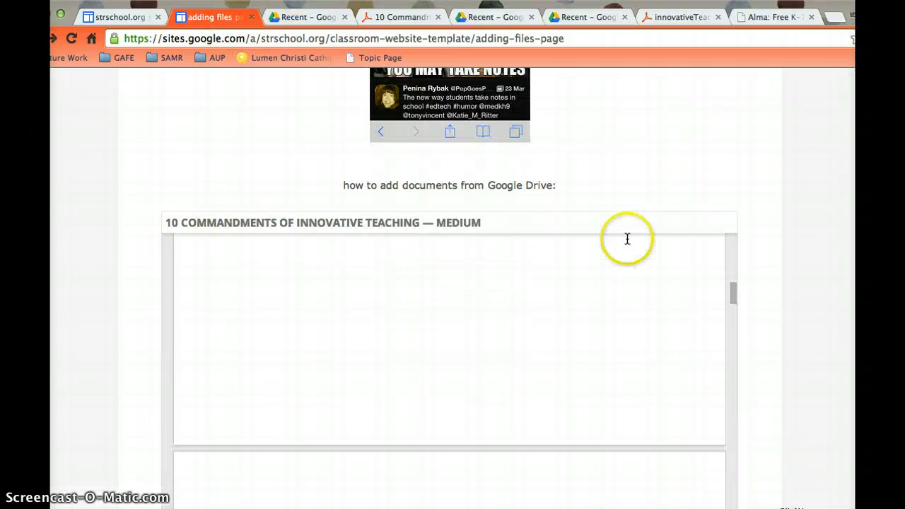
{"action": "scroll", "coordinate": [716, 262], "scroll_direction": "down", "scroll_amount": 3}
{"action": "scroll", "coordinate": [795, 266], "scroll_direction": "down", "scroll_amount": 6}
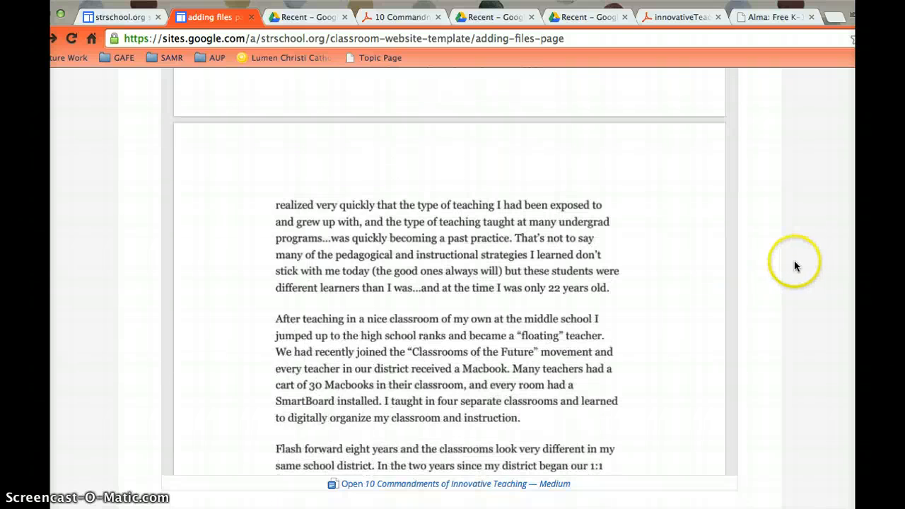
{"action": "scroll", "coordinate": [757, 283], "scroll_direction": "down", "scroll_amount": 5}
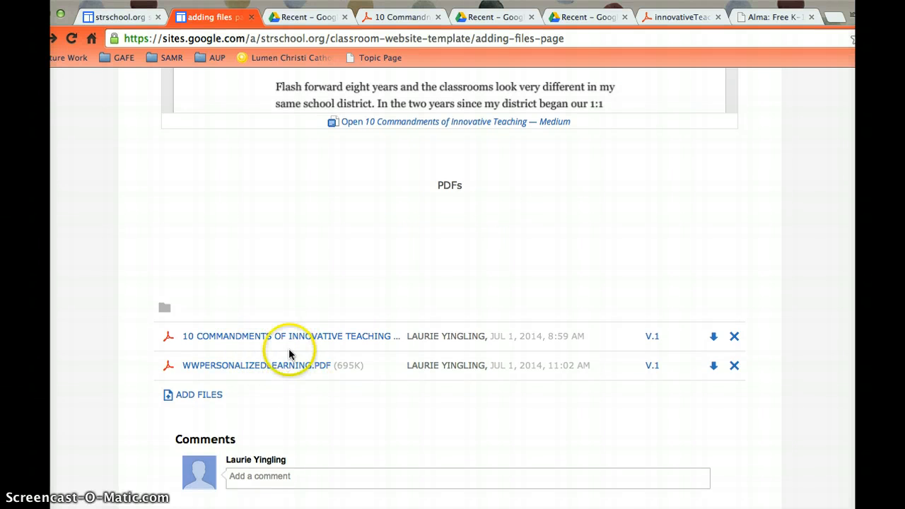
{"action": "scroll", "coordinate": [566, 249], "scroll_direction": "up", "scroll_amount": 5}
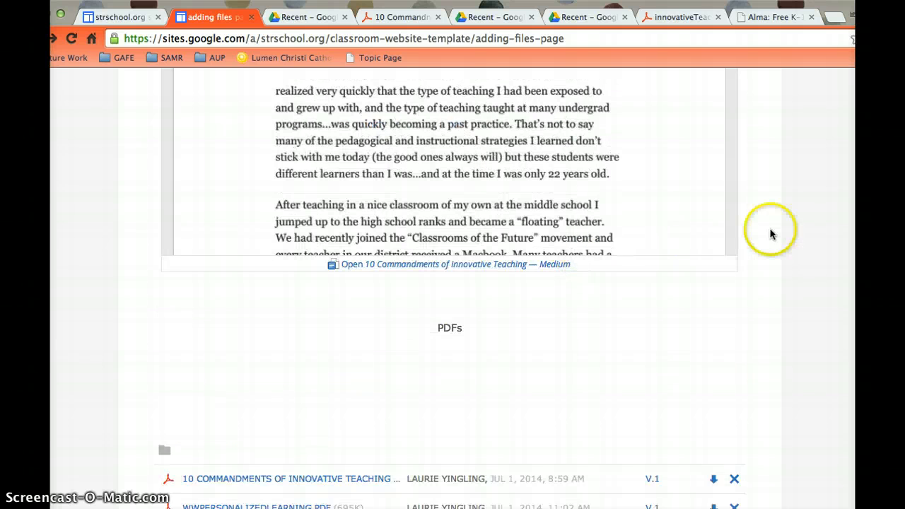
{"action": "scroll", "coordinate": [799, 222], "scroll_direction": "up", "scroll_amount": 10}
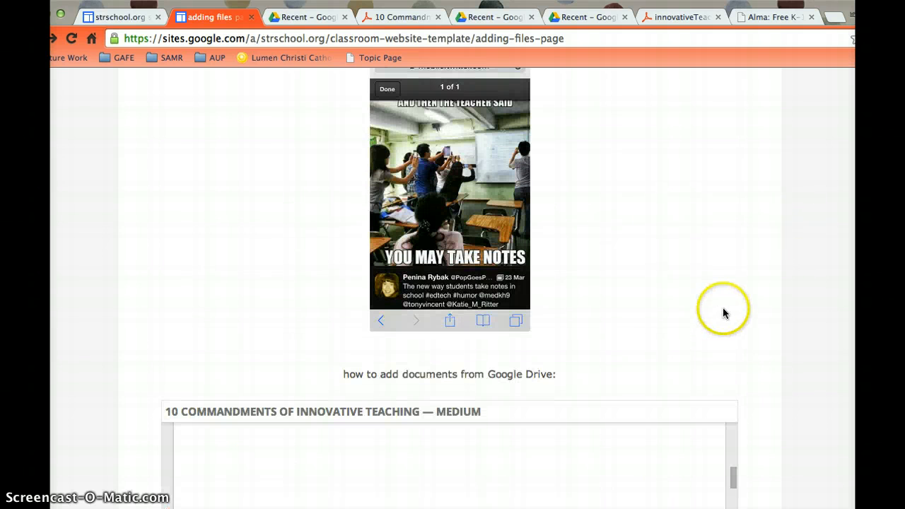
{"action": "scroll", "coordinate": [723, 299], "scroll_direction": "down", "scroll_amount": 15}
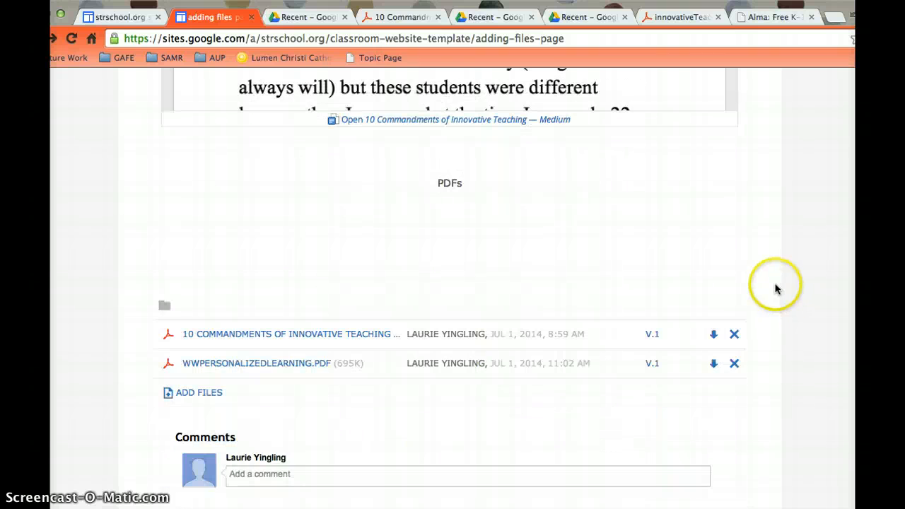
{"action": "scroll", "coordinate": [763, 248], "scroll_direction": "up", "scroll_amount": 20}
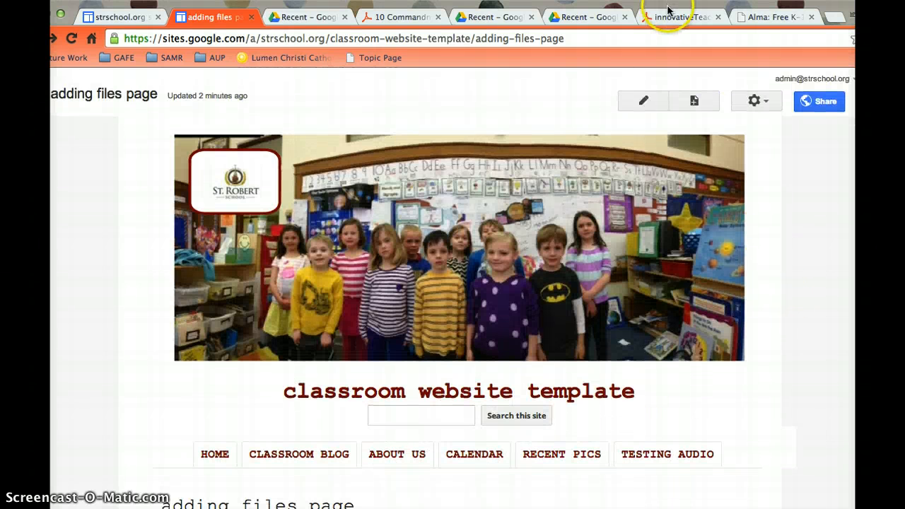
Move the browser window aside and bring the WACKYwedStudentCentered (1).notebook presentation into view in SMART Notebook
{"action": "left_click_drag", "start_coordinate": [668, 9], "coordinate": [399, 11]}
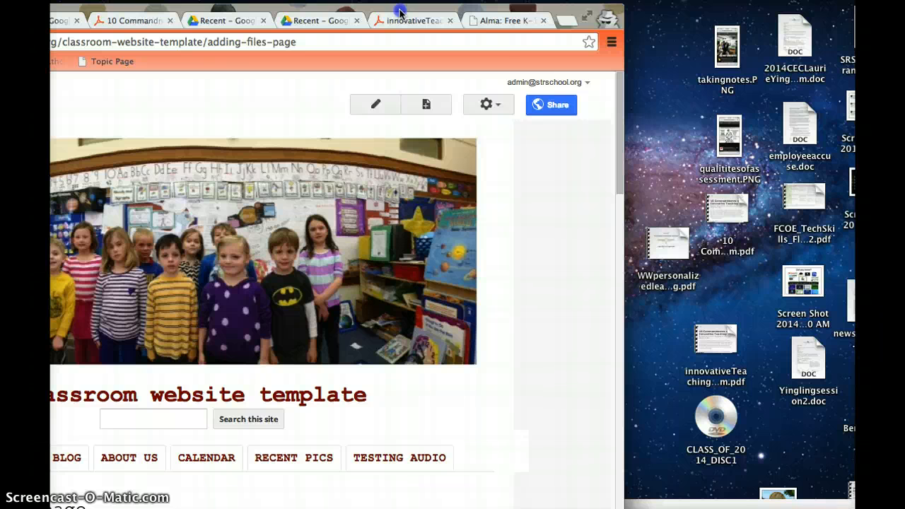
{"action": "left_click", "coordinate": [801, 505]}
{"action": "left_click_drag", "start_coordinate": [817, 4], "coordinate": [800, 12]}
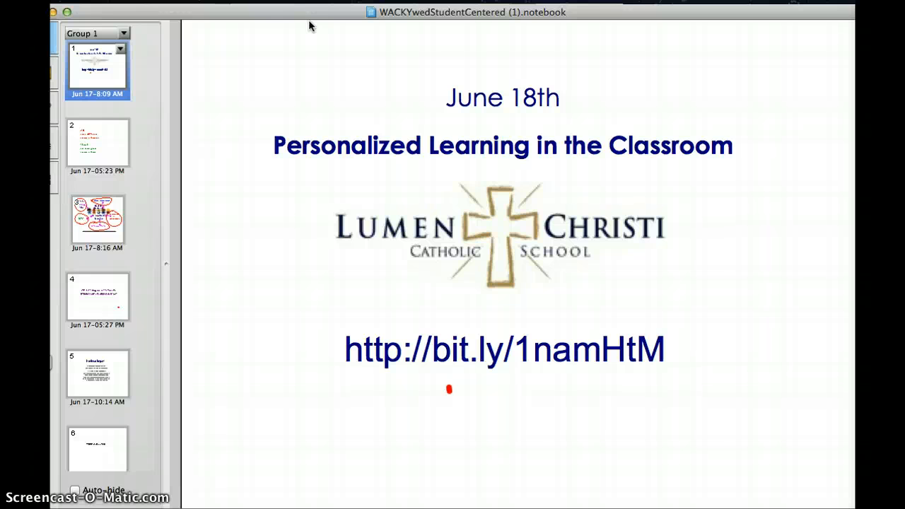
{"action": "left_click_drag", "start_coordinate": [292, 16], "coordinate": [316, 25]}
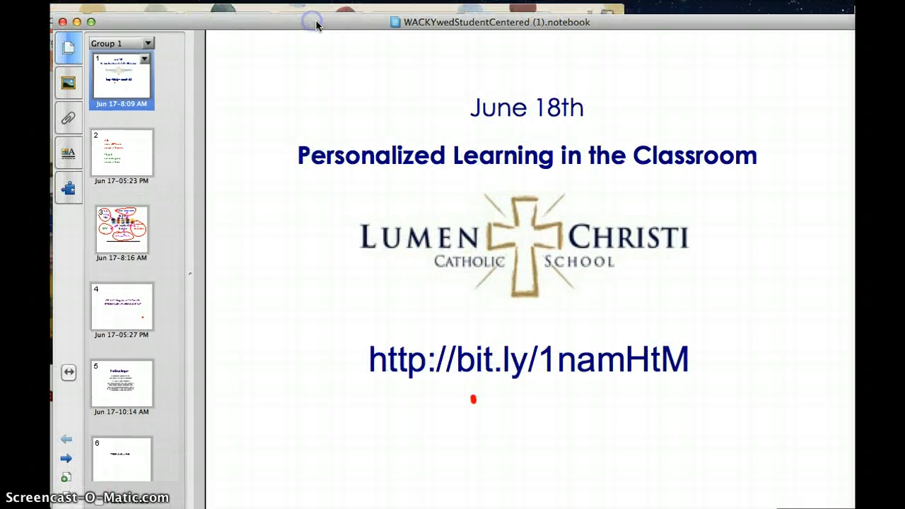
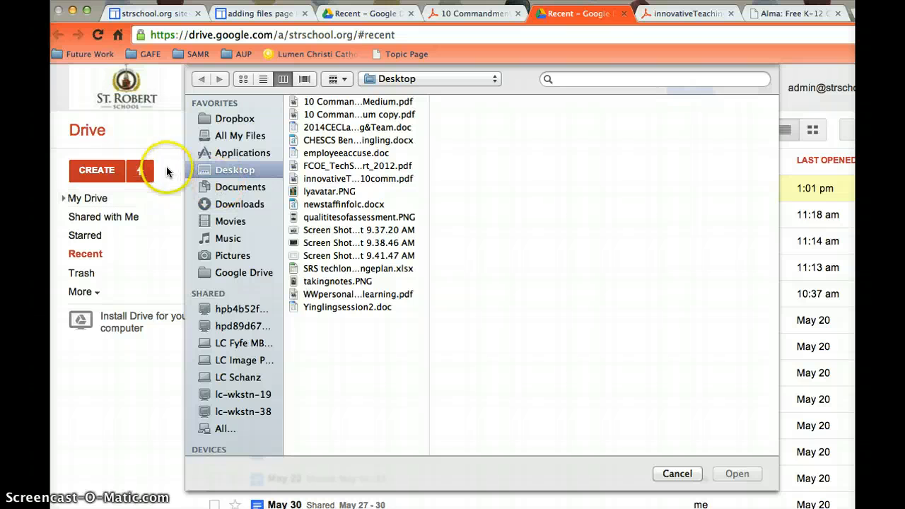
Upload WWpersonalizedlearning.pdf from the Desktop to Google Drive without converting it, and look for it among the recent files
{"action": "left_click", "coordinate": [322, 296]}
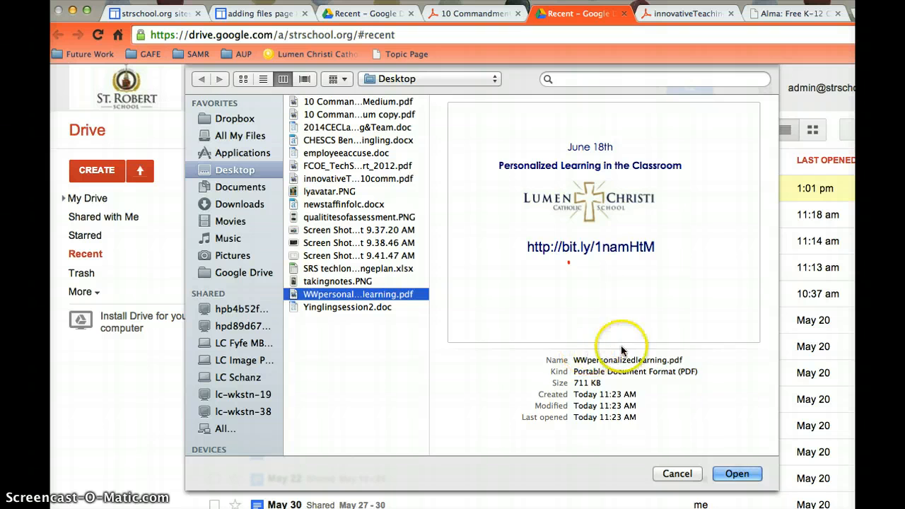
{"action": "left_click", "coordinate": [745, 471]}
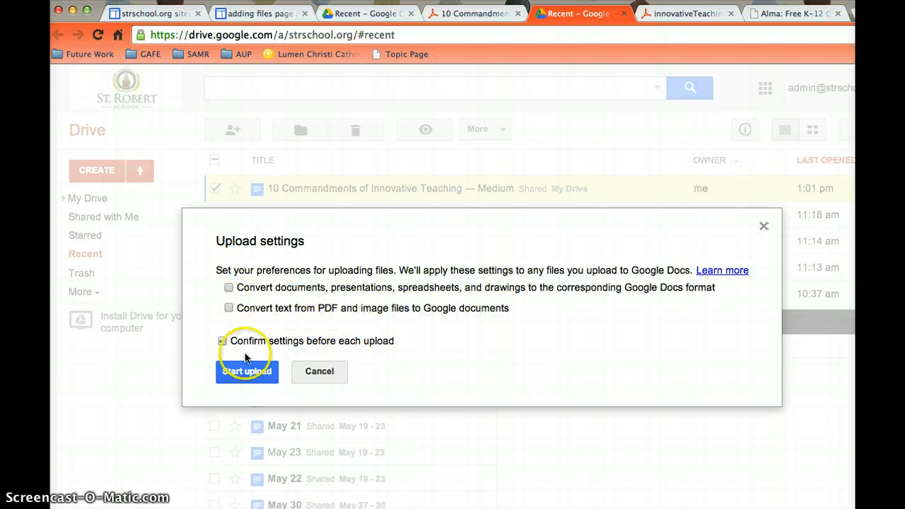
{"action": "left_click", "coordinate": [247, 371]}
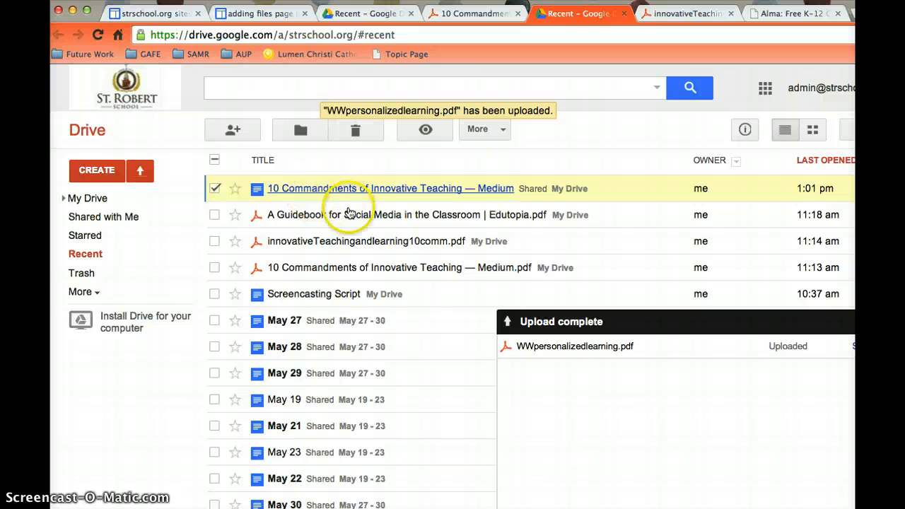
{"action": "scroll", "coordinate": [346, 226], "scroll_direction": "down", "scroll_amount": 1}
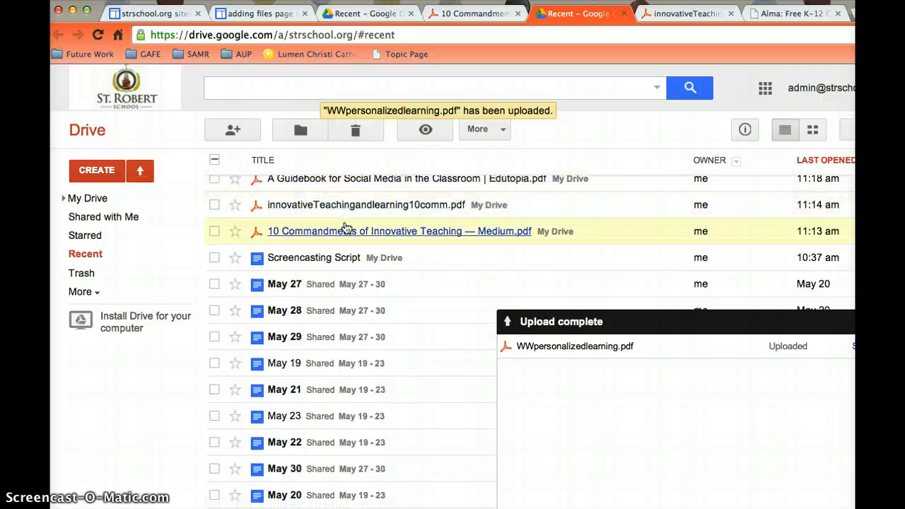
{"action": "scroll", "coordinate": [347, 228], "scroll_direction": "up", "scroll_amount": 1}
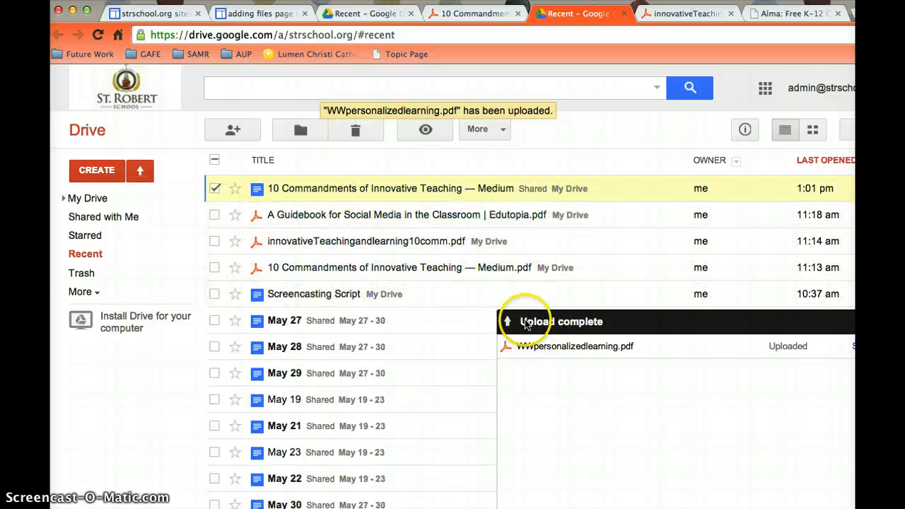
{"action": "scroll", "coordinate": [339, 300], "scroll_direction": "down", "scroll_amount": 3}
{"action": "scroll", "coordinate": [331, 296], "scroll_direction": "down", "scroll_amount": 10}
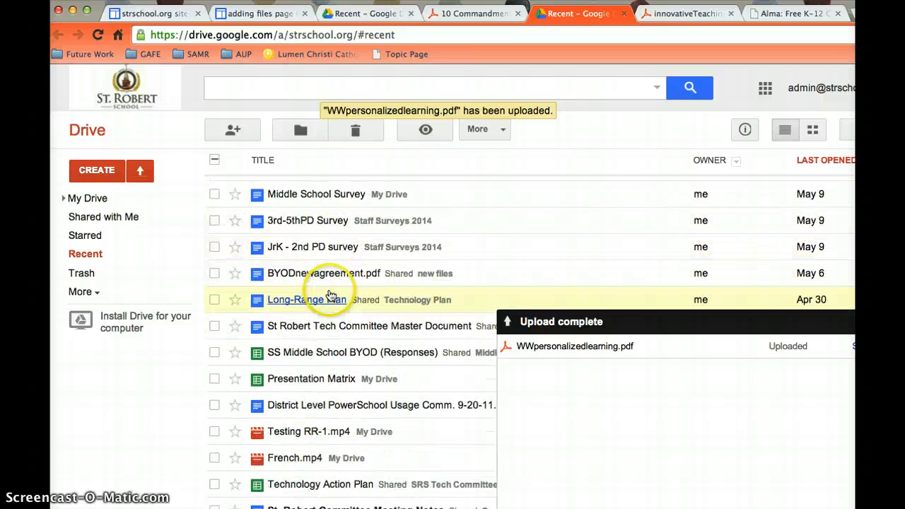
{"action": "scroll", "coordinate": [331, 296], "scroll_direction": "down", "scroll_amount": 12}
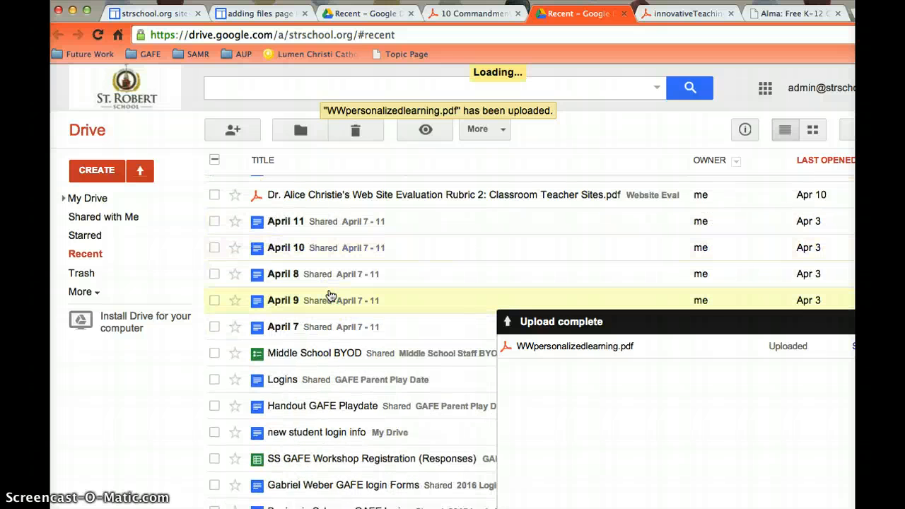
{"action": "scroll", "coordinate": [331, 295], "scroll_direction": "up", "scroll_amount": 20}
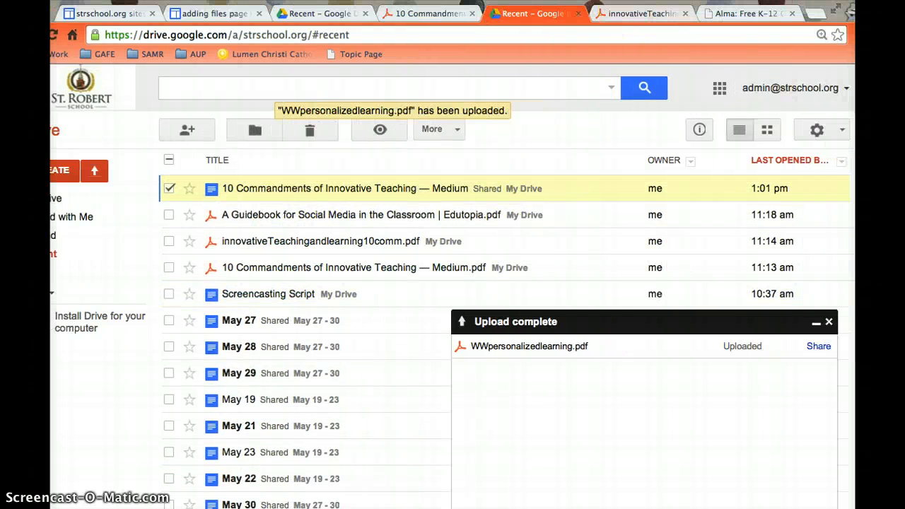
Toggle the Drive upload setting that converts uploaded files to Google Docs format
{"action": "left_click", "coordinate": [841, 130]}
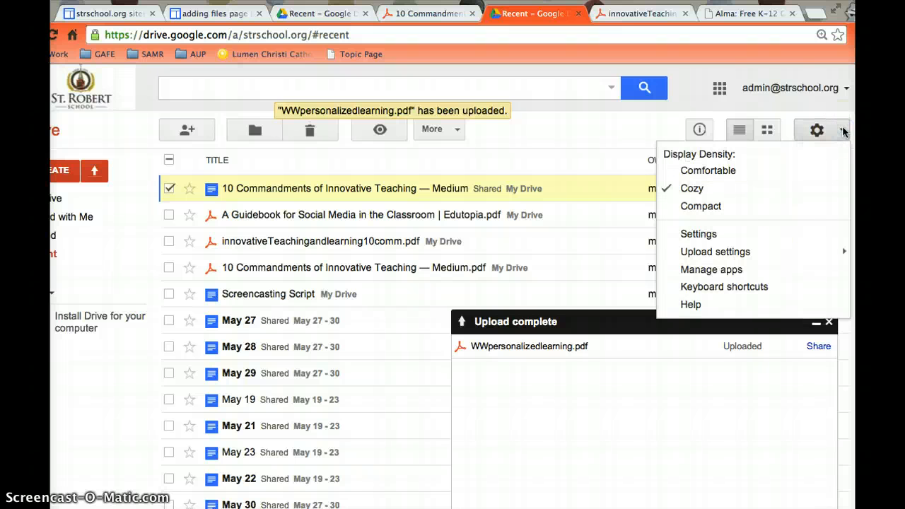
{"action": "left_click", "coordinate": [625, 142]}
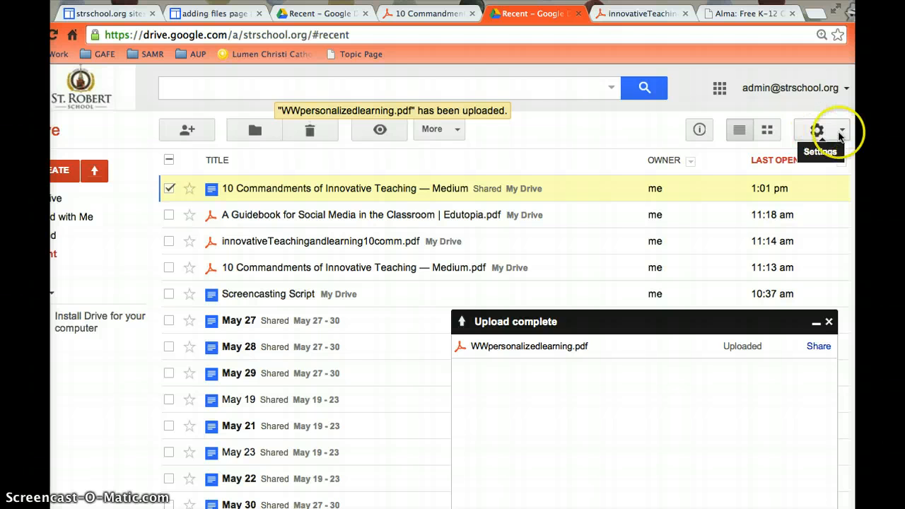
{"action": "left_click", "coordinate": [817, 133]}
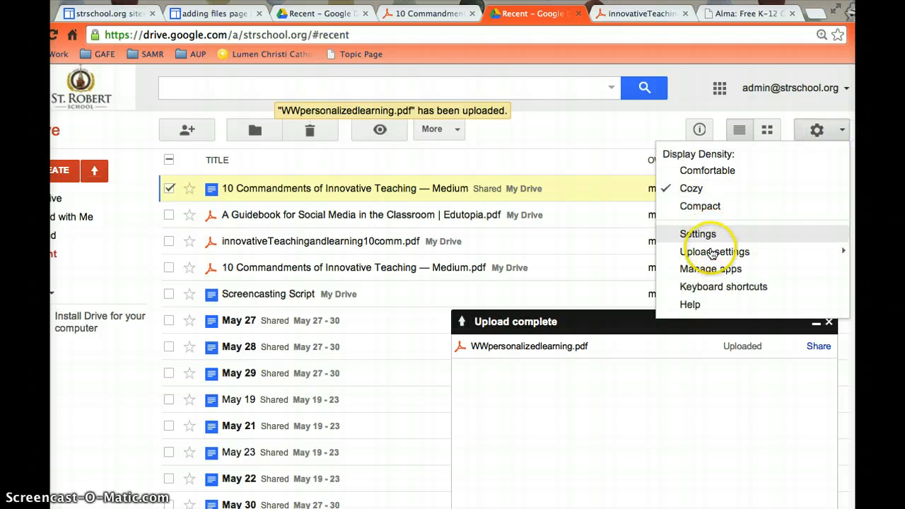
{"action": "mouse_move", "coordinate": [711, 258]}
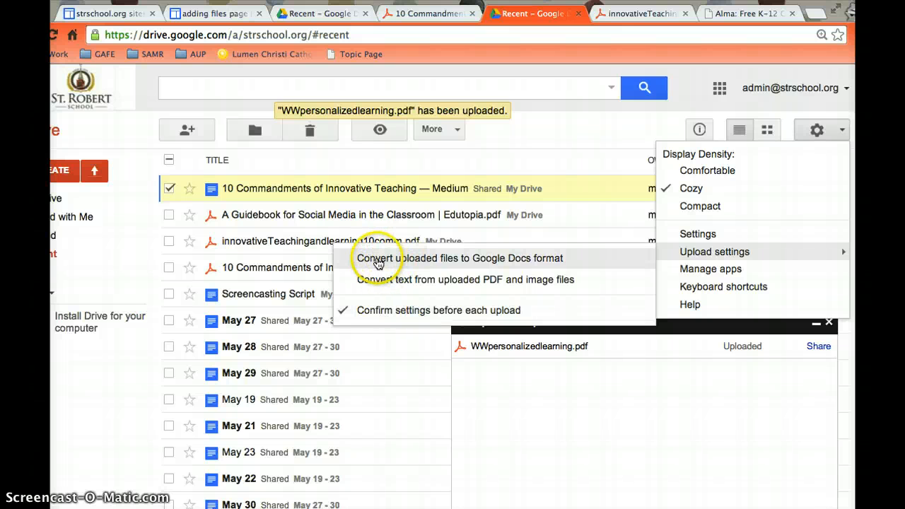
{"action": "left_click", "coordinate": [378, 259]}
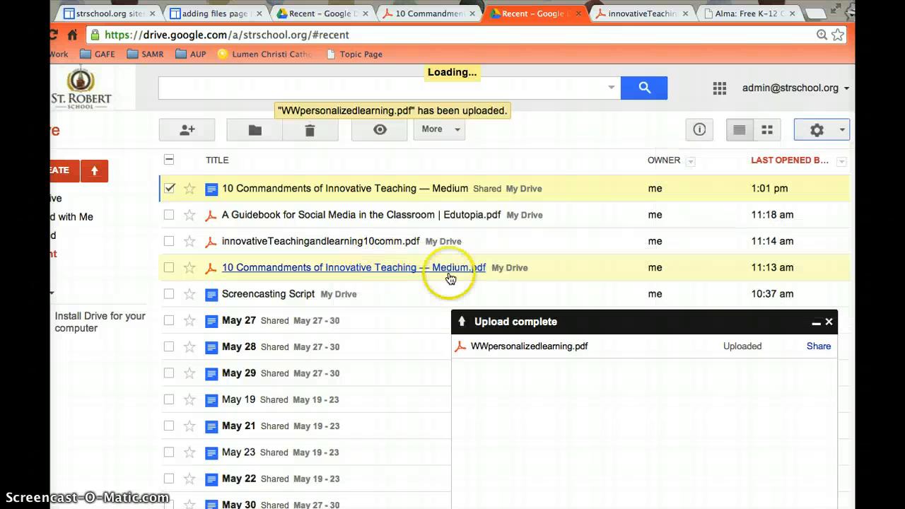
Open My Drive to locate the uploaded WWpersonalizedlearning.pdf
{"action": "left_click", "coordinate": [837, 131]}
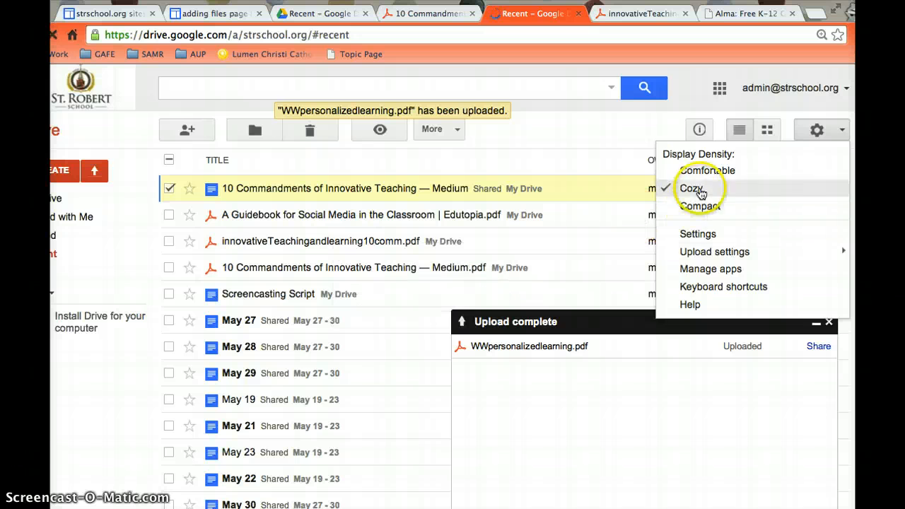
{"action": "left_click", "coordinate": [591, 140]}
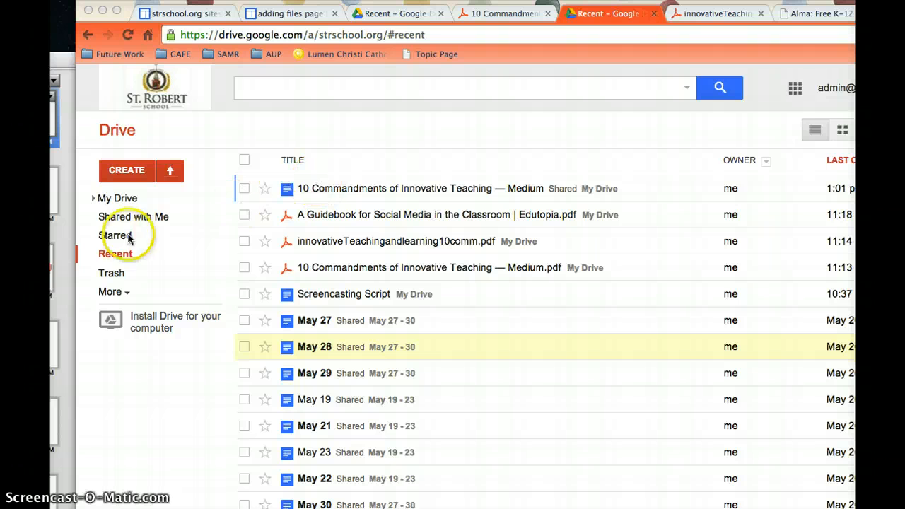
{"action": "left_click", "coordinate": [111, 199]}
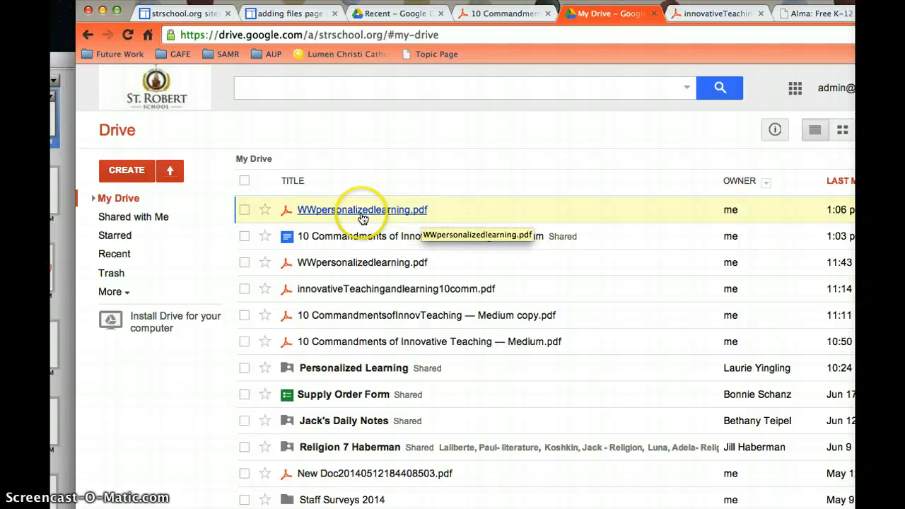
Switch to SMART Notebook and open the PDF export setup for the WACKYwedStudentCentered (1).notebook presentation
{"action": "left_click", "coordinate": [61, 197]}
{"action": "left_click_drag", "start_coordinate": [261, 61], "coordinate": [295, 53]}
{"action": "left_click", "coordinate": [106, 0]}
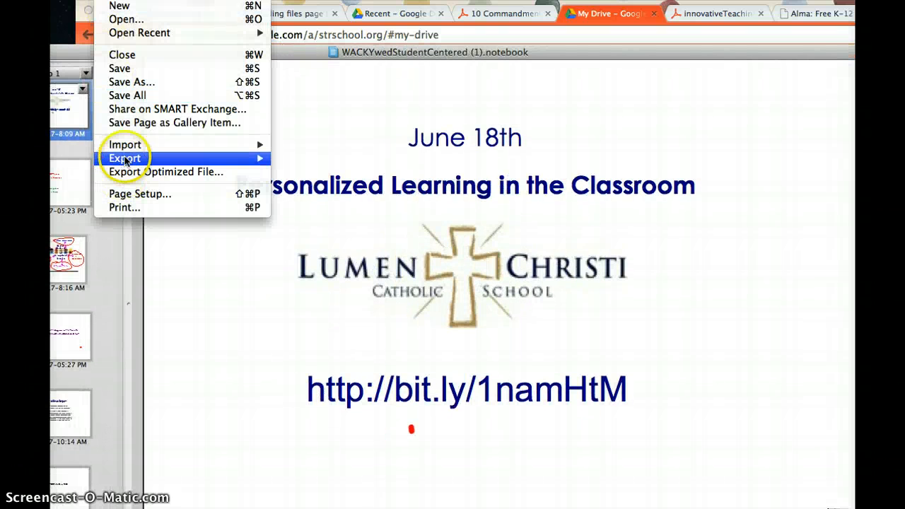
{"action": "mouse_move", "coordinate": [125, 160]}
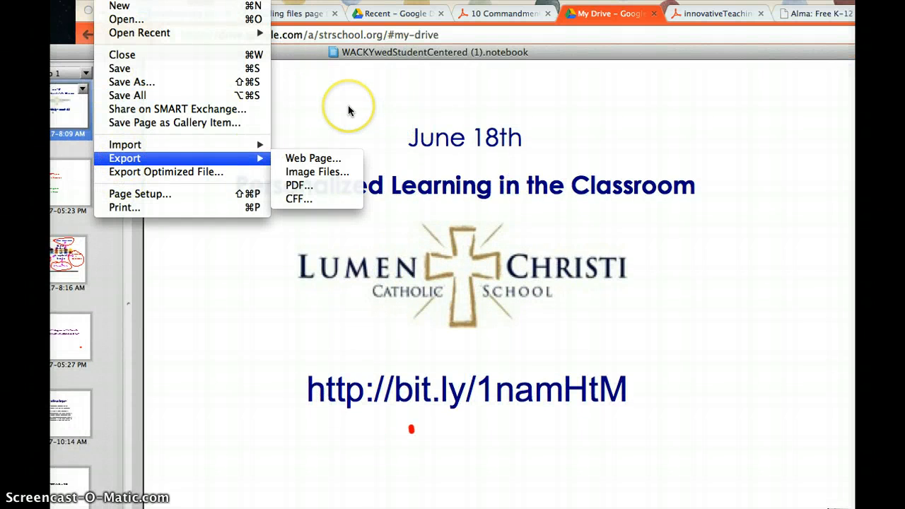
{"action": "left_click", "coordinate": [301, 188]}
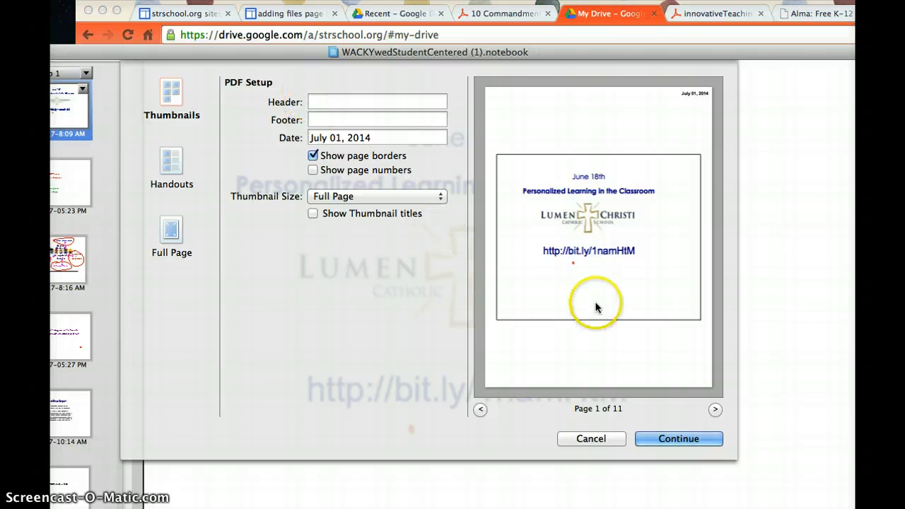
Try the Large and Full Page thumbnail sizes, continue to the PDF save dialog, and cancel the export
{"action": "left_click", "coordinate": [400, 198]}
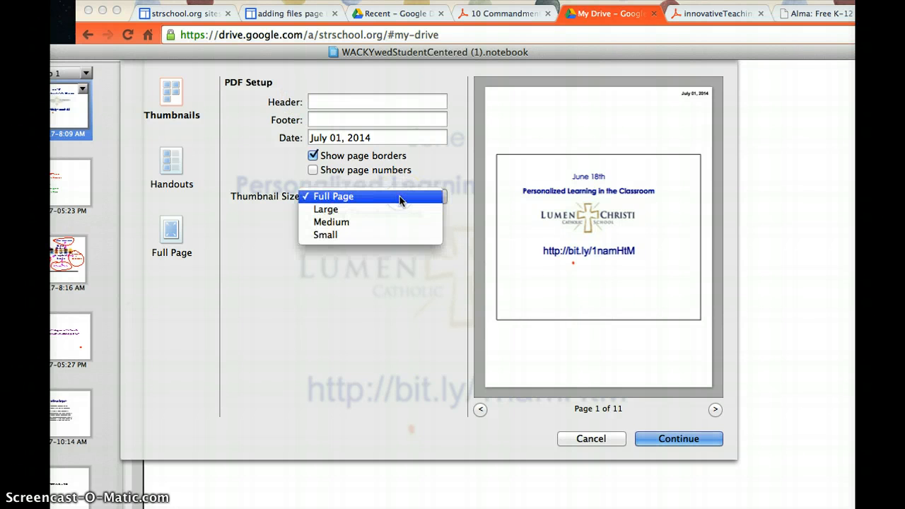
{"action": "left_click", "coordinate": [399, 209]}
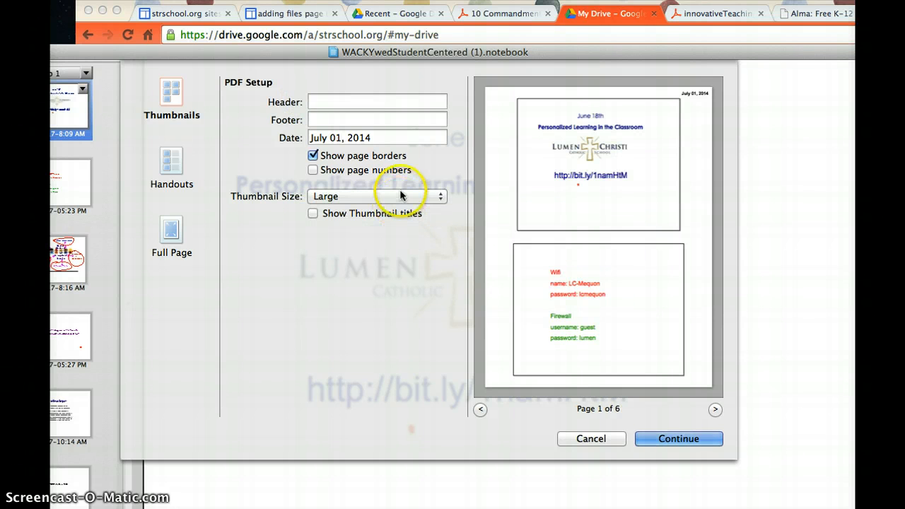
{"action": "left_click", "coordinate": [401, 196]}
{"action": "left_click", "coordinate": [395, 183]}
{"action": "left_click", "coordinate": [689, 439]}
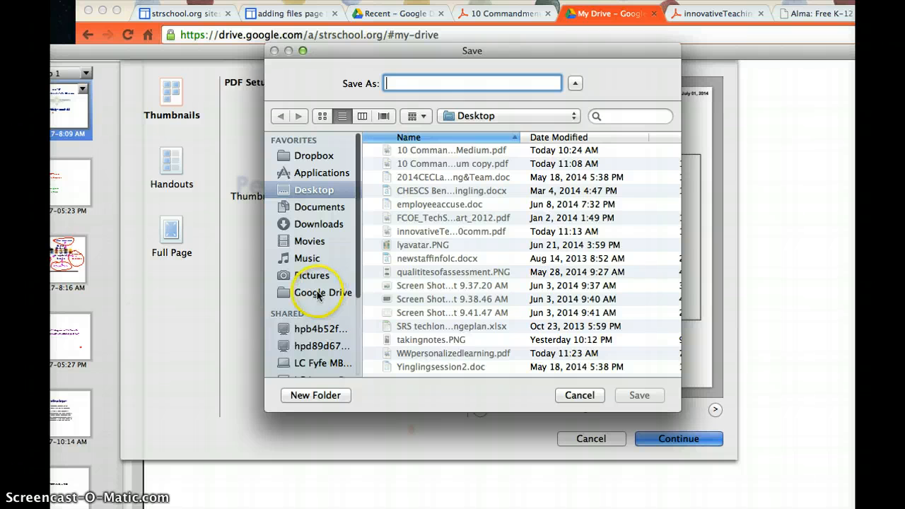
{"action": "left_click", "coordinate": [579, 394]}
{"action": "left_click", "coordinate": [583, 438]}
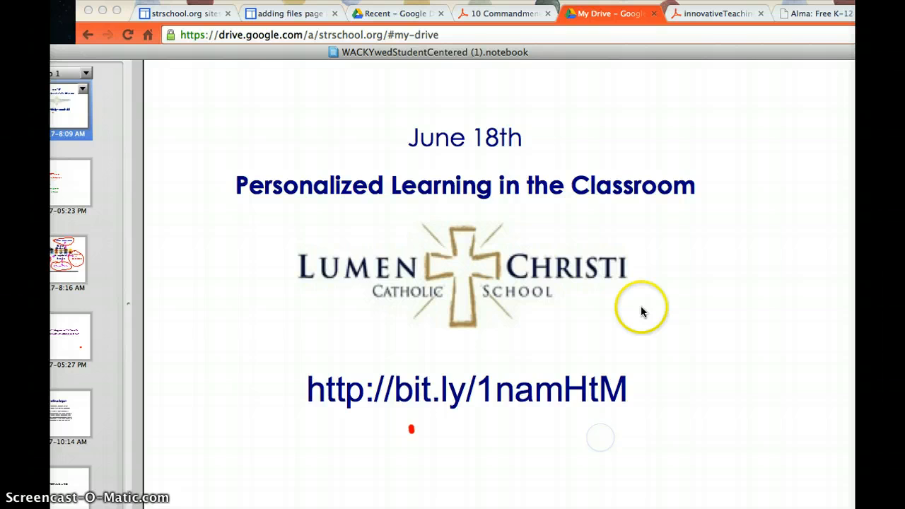
Switch to Google Drive in the browser and open WWpersonalizedlearning.pdf from My Drive in its full document page
{"action": "left_click", "coordinate": [501, 33]}
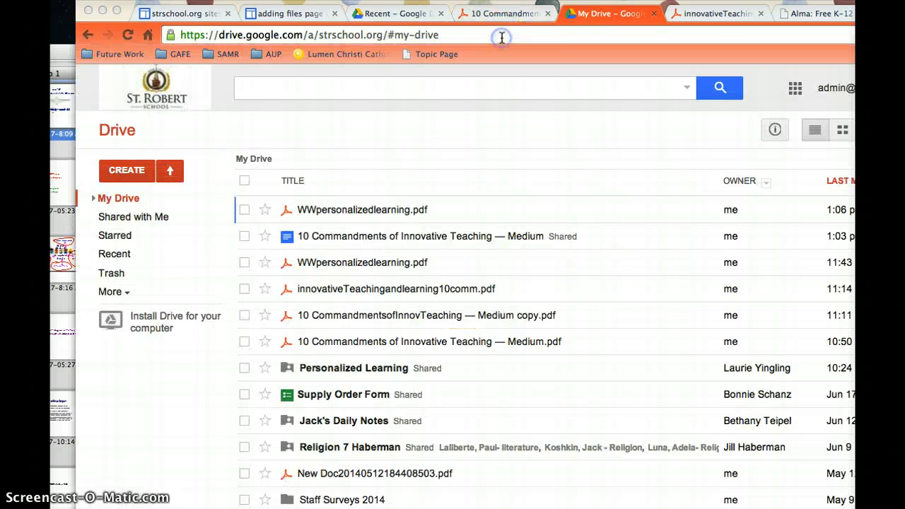
{"action": "left_click", "coordinate": [338, 212]}
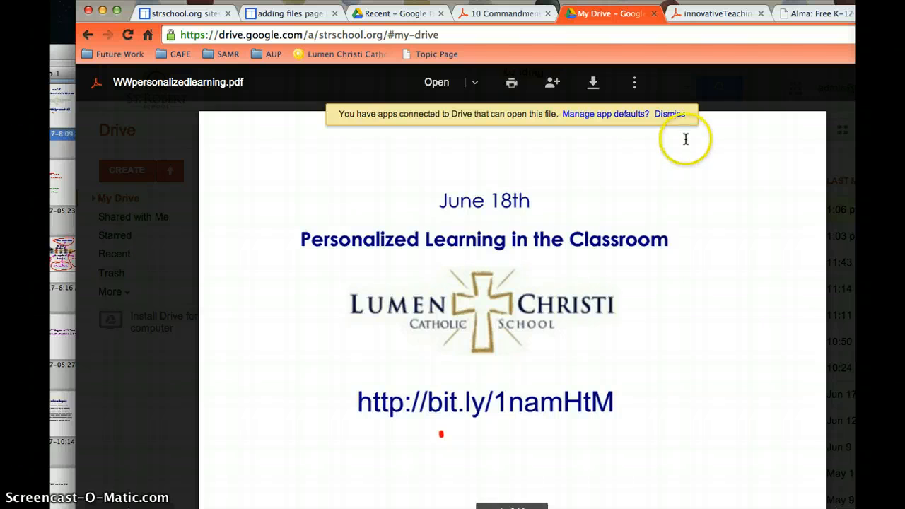
{"action": "left_click", "coordinate": [436, 83]}
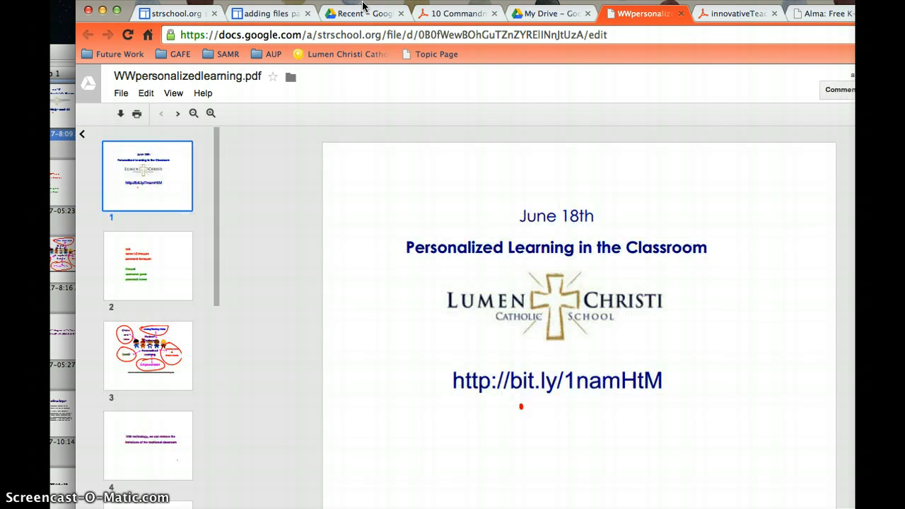
{"action": "left_click_drag", "start_coordinate": [362, 6], "coordinate": [368, 12]}
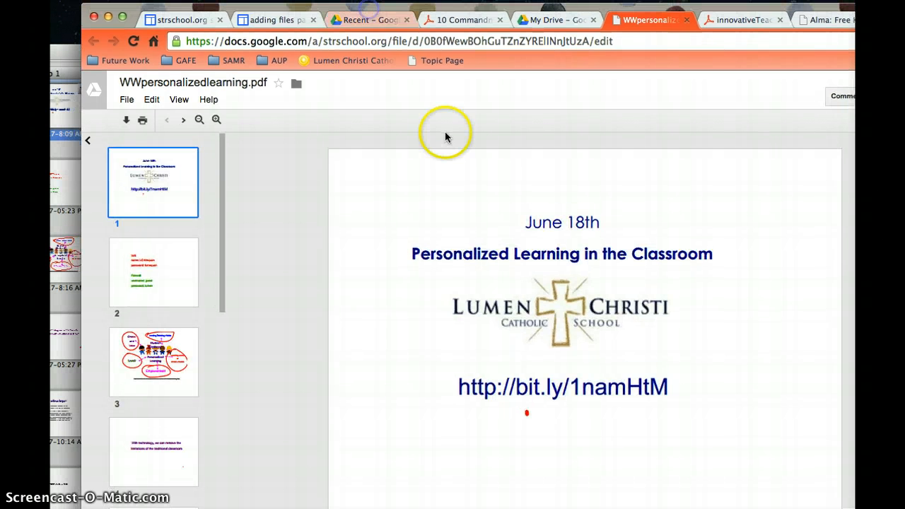
Display the website embed code for WWpersonalizedlearning.pdf, select the whole iframe HTML, and close the embed dialog
{"action": "left_click", "coordinate": [124, 101]}
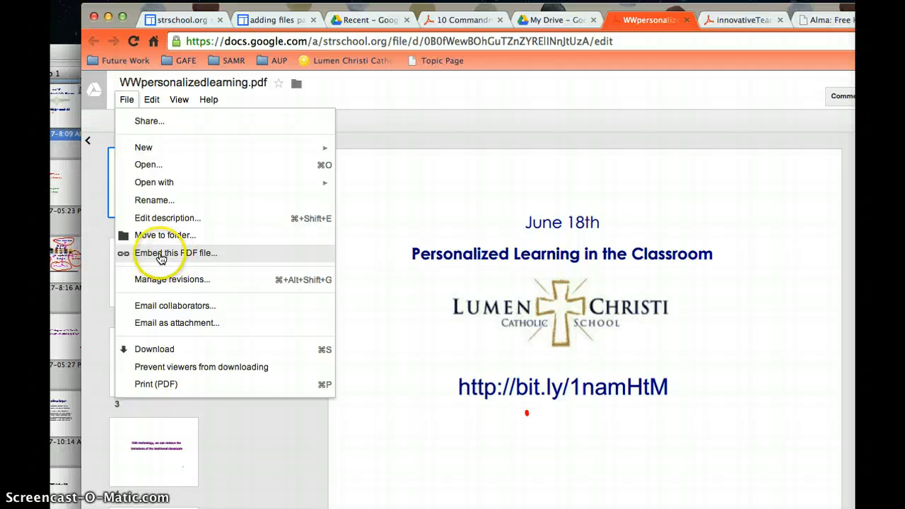
{"action": "left_click", "coordinate": [161, 254]}
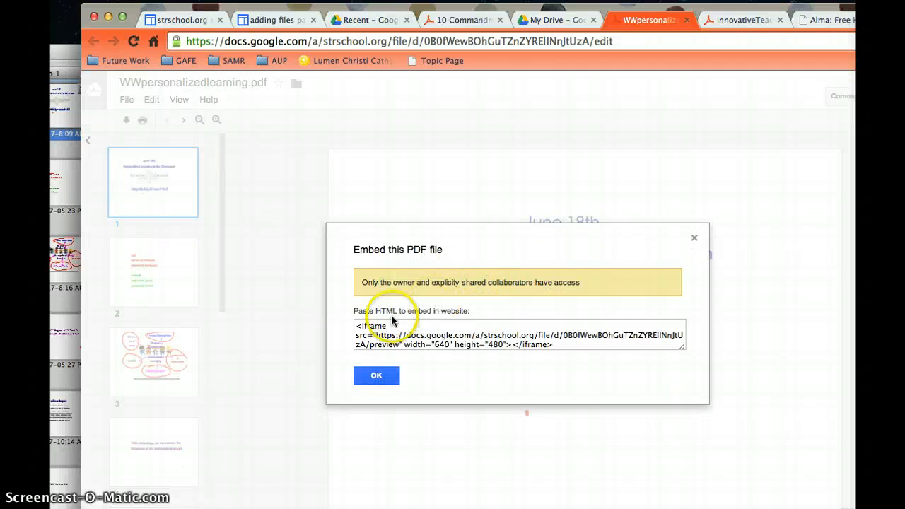
{"action": "left_click", "coordinate": [557, 345]}
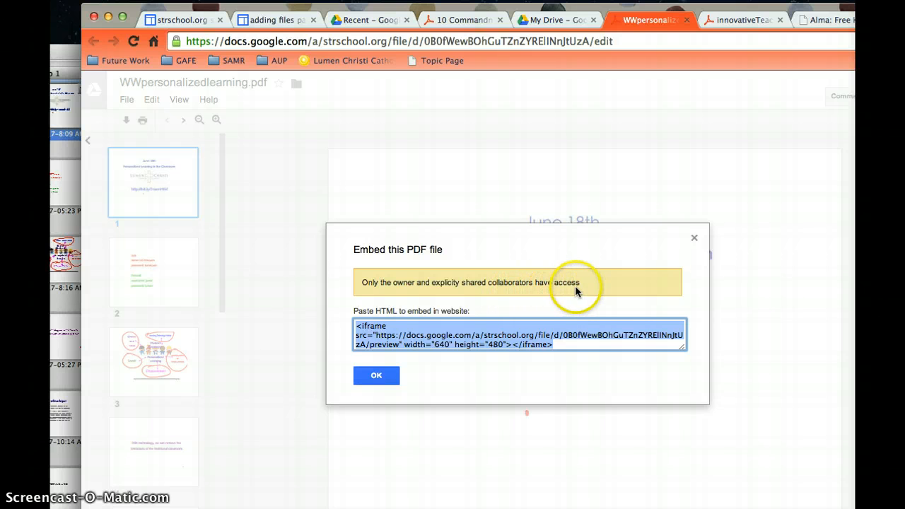
{"action": "left_click", "coordinate": [561, 345]}
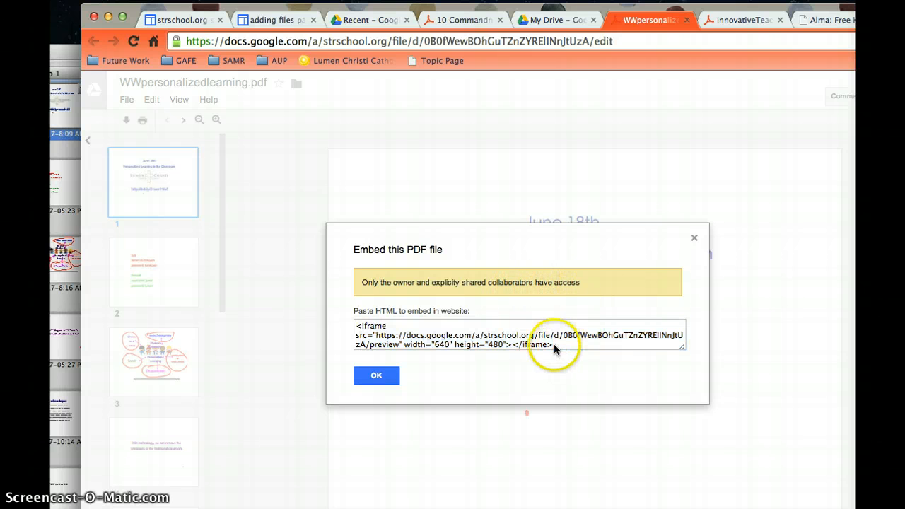
{"action": "left_click", "coordinate": [554, 344]}
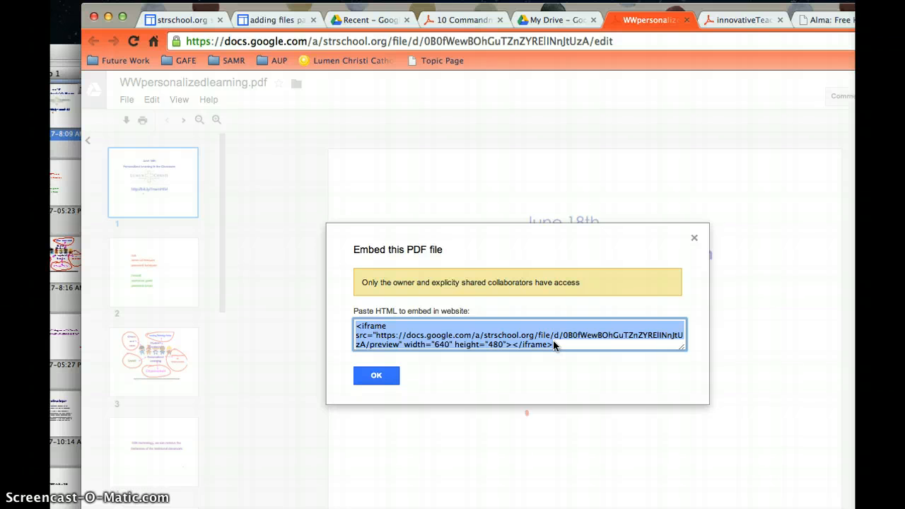
{"action": "left_click_drag", "start_coordinate": [553, 342], "coordinate": [389, 337]}
{"action": "left_click", "coordinate": [446, 335]}
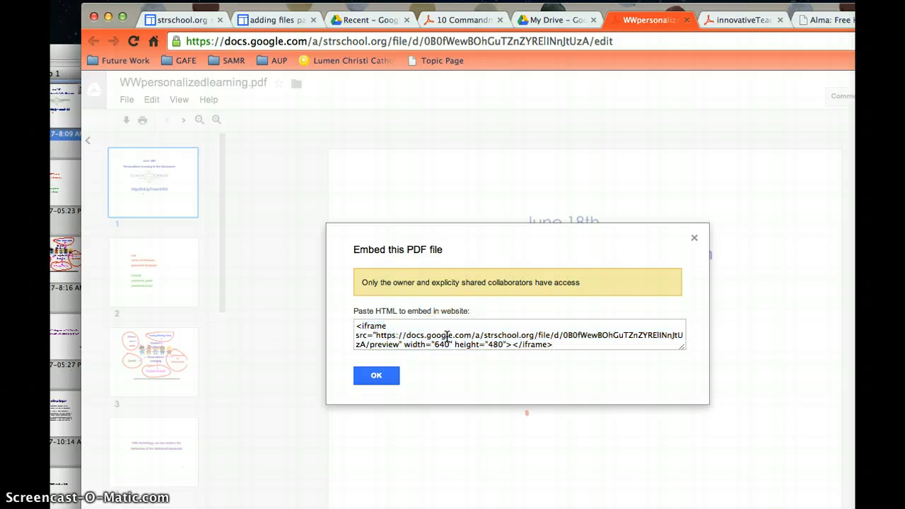
{"action": "left_click", "coordinate": [361, 328]}
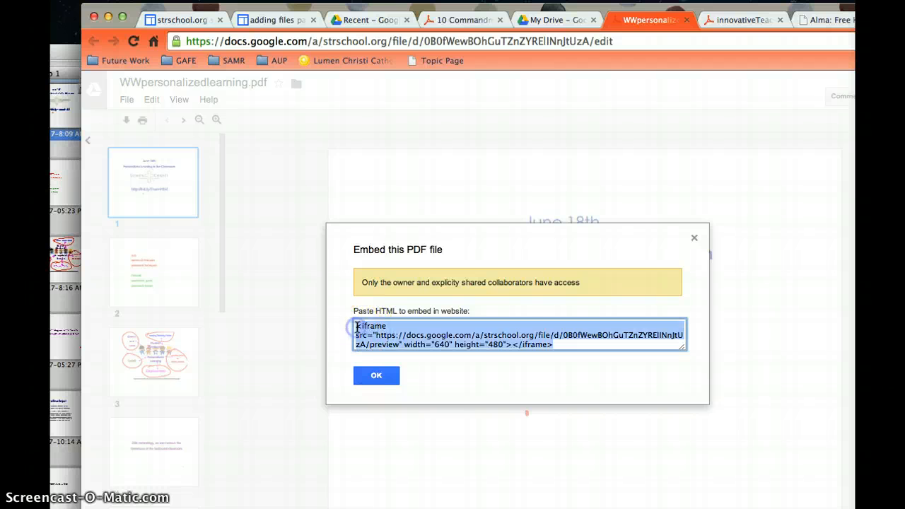
{"action": "left_click", "coordinate": [392, 376]}
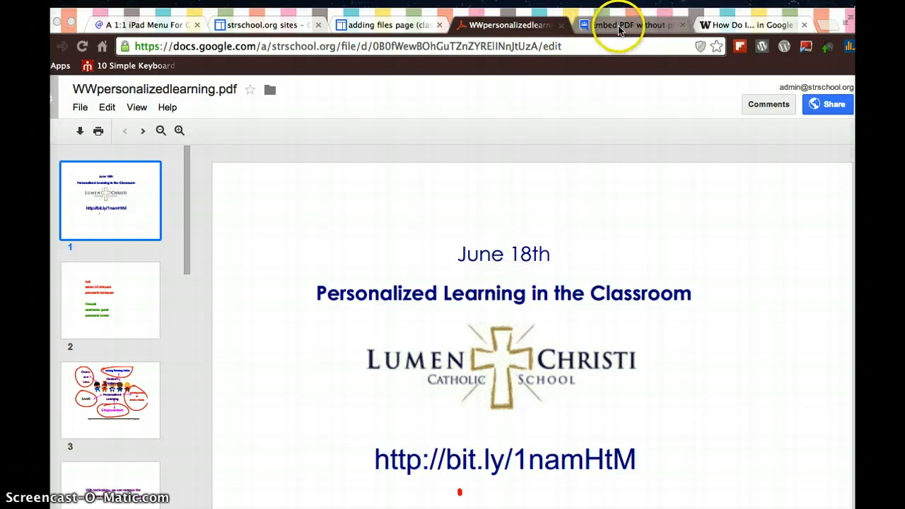
Copy the share link of WWpersonalizedlearning.pdf from its sharing settings and return to the PDFs section of the adding files page
{"action": "left_click", "coordinate": [830, 106]}
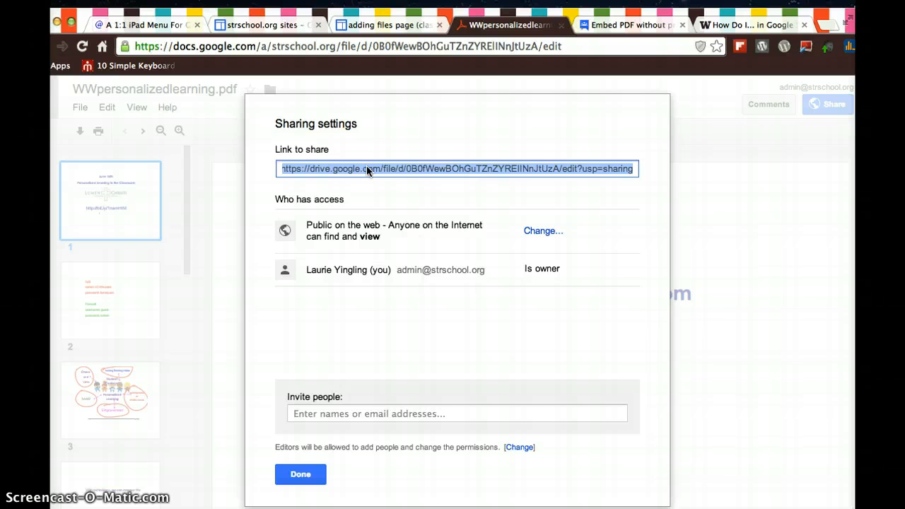
{"action": "left_click", "coordinate": [300, 476]}
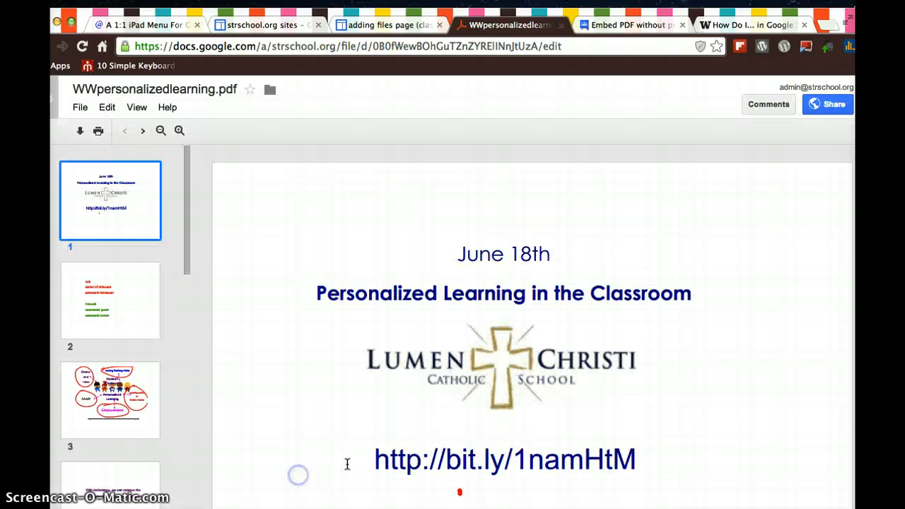
{"action": "left_click", "coordinate": [381, 26]}
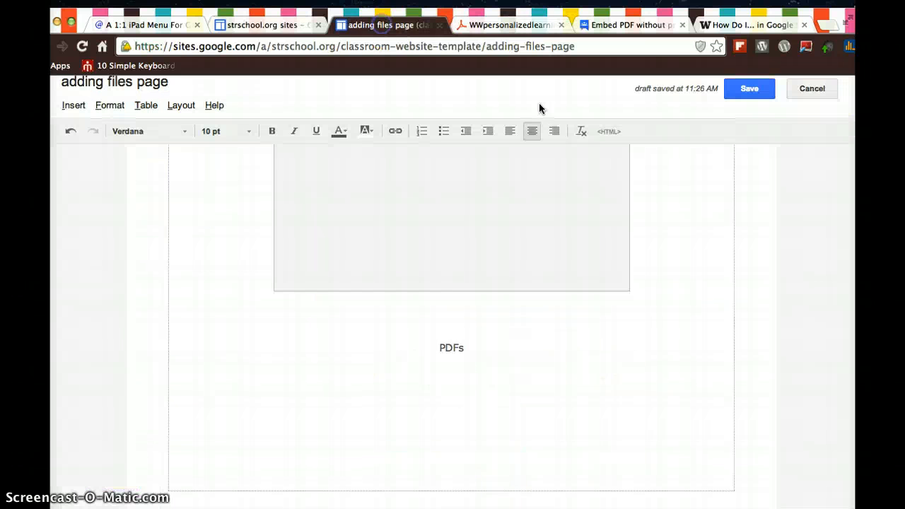
{"action": "scroll", "coordinate": [491, 337], "scroll_direction": "up", "scroll_amount": 15}
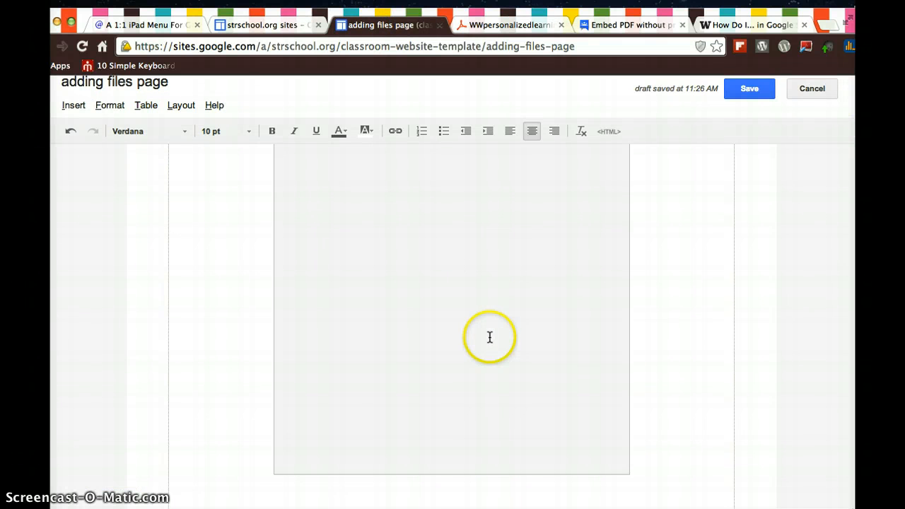
{"action": "scroll", "coordinate": [491, 337], "scroll_direction": "down", "scroll_amount": 15}
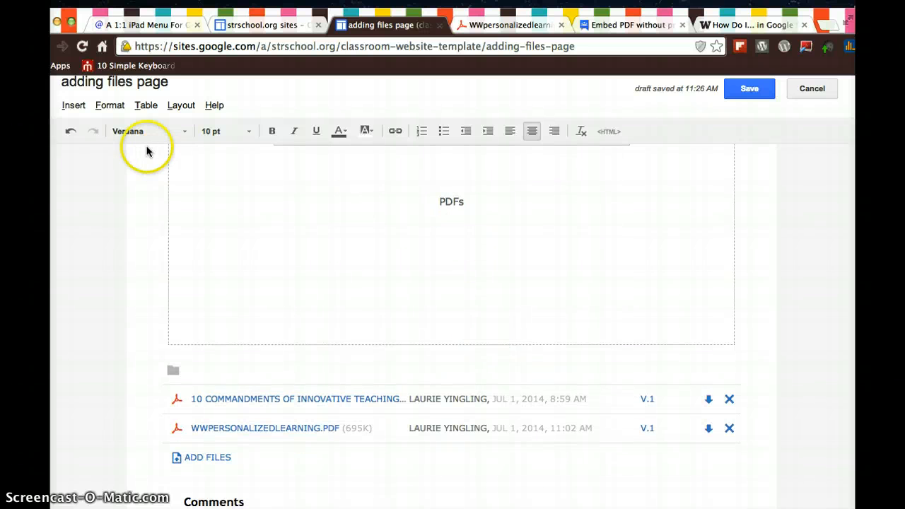
Choose the featured Include gadget (iframe) for the adding files page and open its setup
{"action": "left_click", "coordinate": [73, 106]}
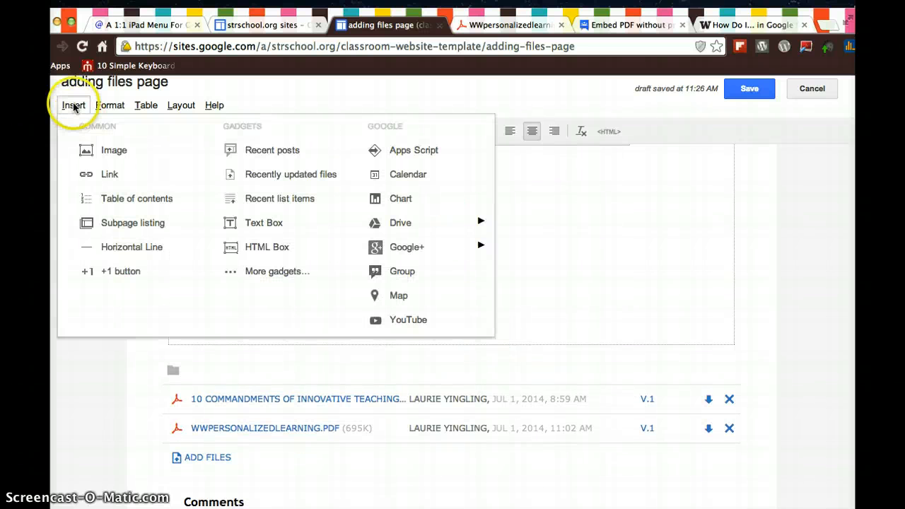
{"action": "left_click", "coordinate": [267, 272]}
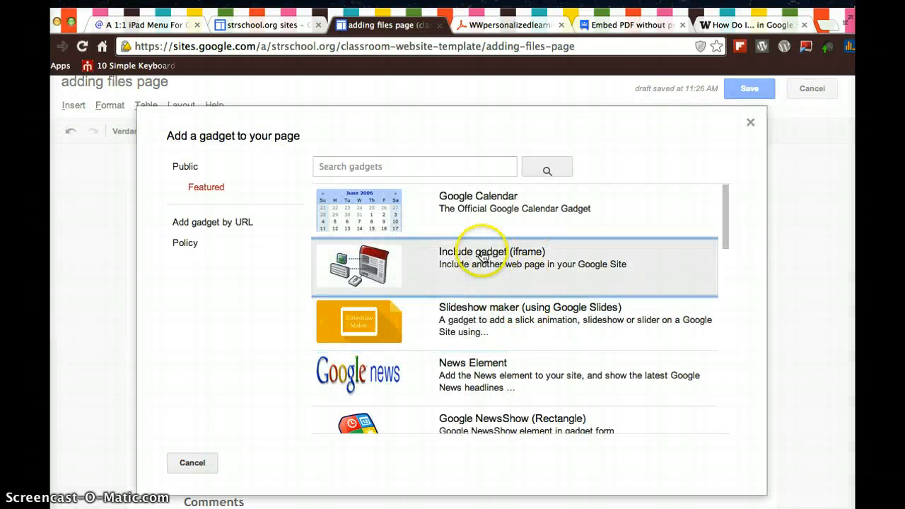
{"action": "left_click", "coordinate": [520, 255]}
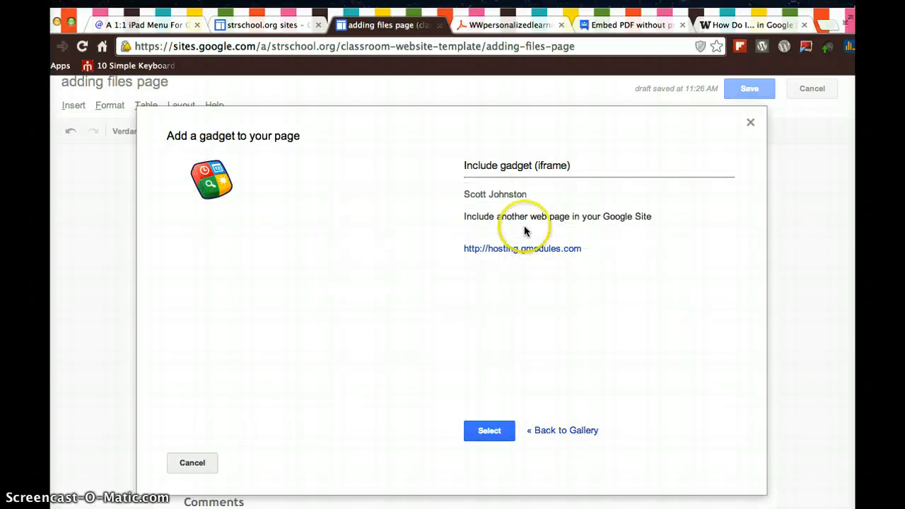
{"action": "left_click", "coordinate": [487, 429]}
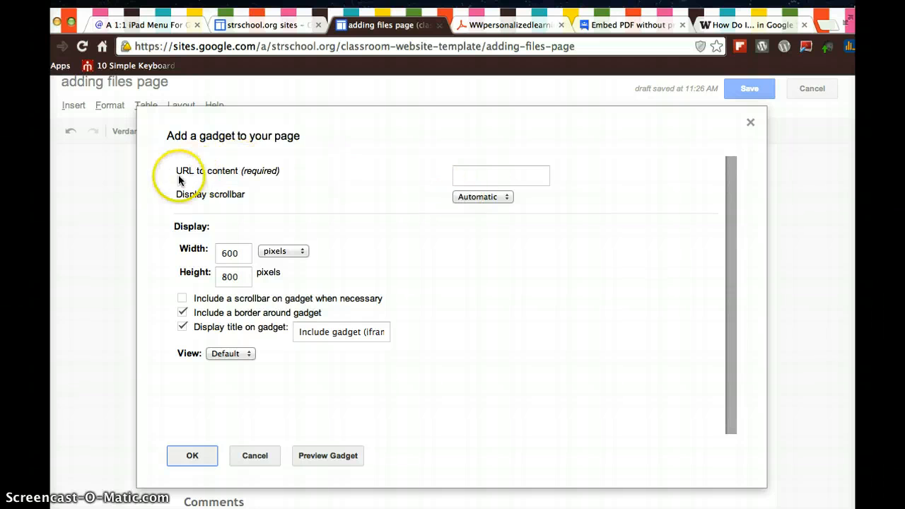
Paste the PDF's share link as the gadget's content URL and insert the gadget below the PDFs heading
{"action": "left_click", "coordinate": [466, 175]}
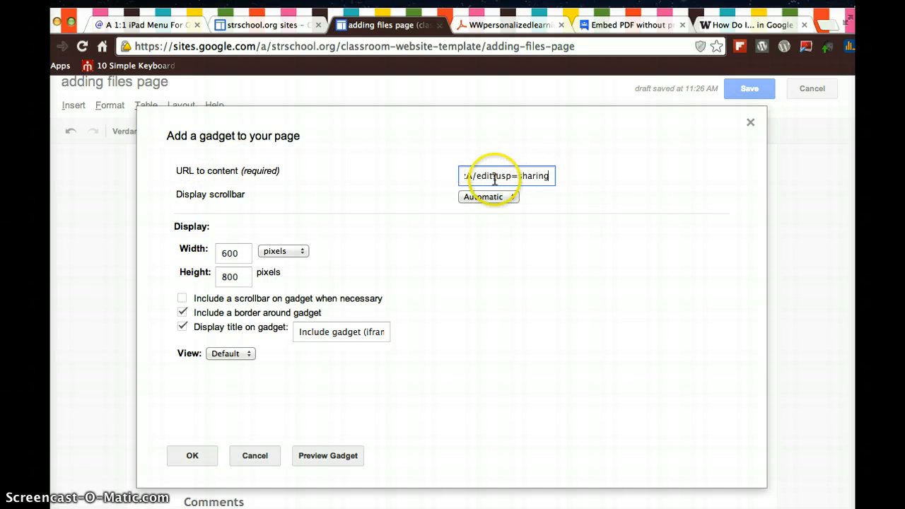
{"action": "left_click", "coordinate": [546, 177]}
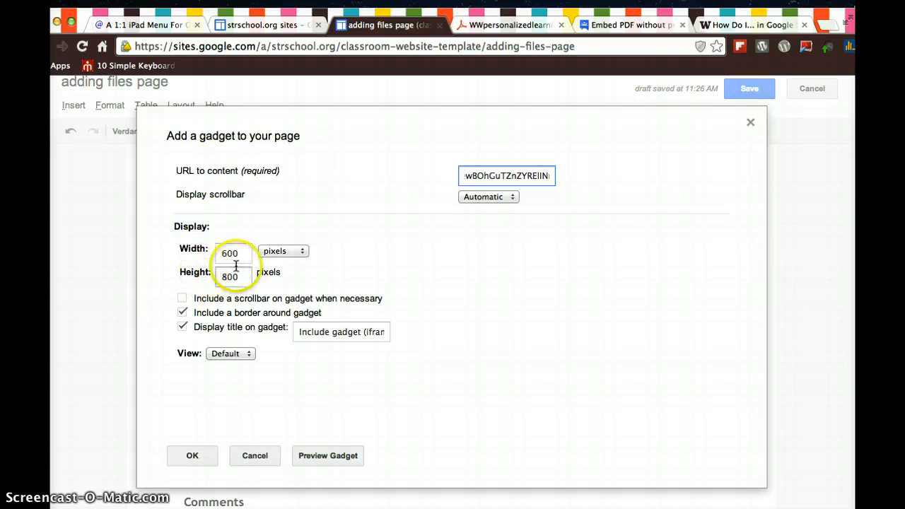
{"action": "left_click", "coordinate": [191, 455]}
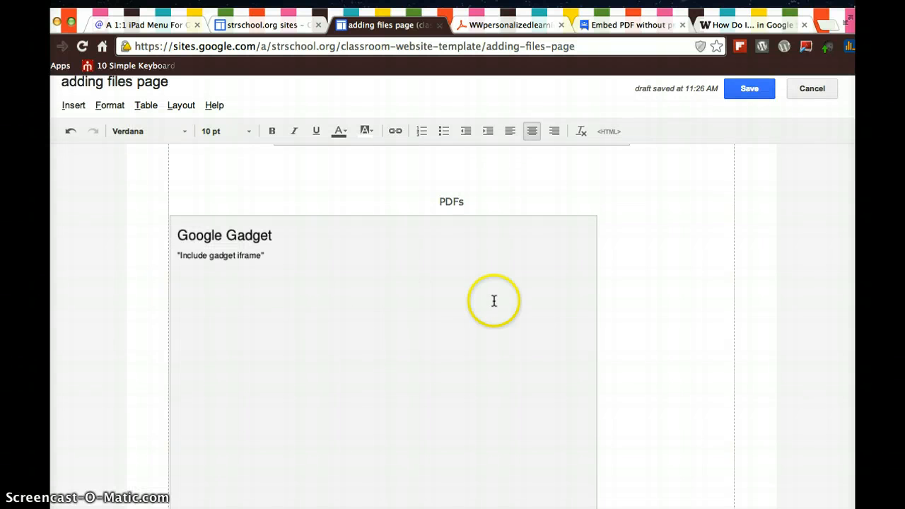
Center the iframe gadget below the PDFs heading and save the page
{"action": "scroll", "coordinate": [620, 289], "scroll_direction": "up", "scroll_amount": 2}
{"action": "left_click", "coordinate": [457, 323]}
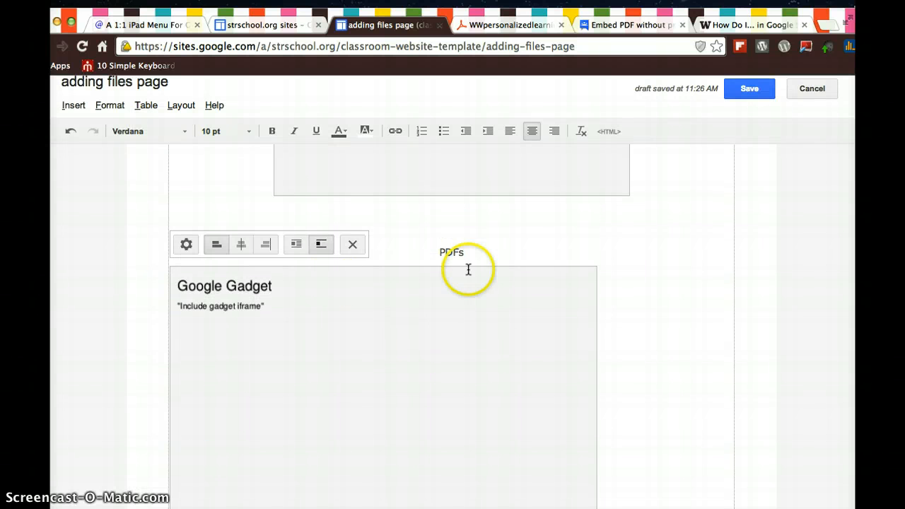
{"action": "left_click", "coordinate": [573, 232]}
{"action": "left_click", "coordinate": [469, 318]}
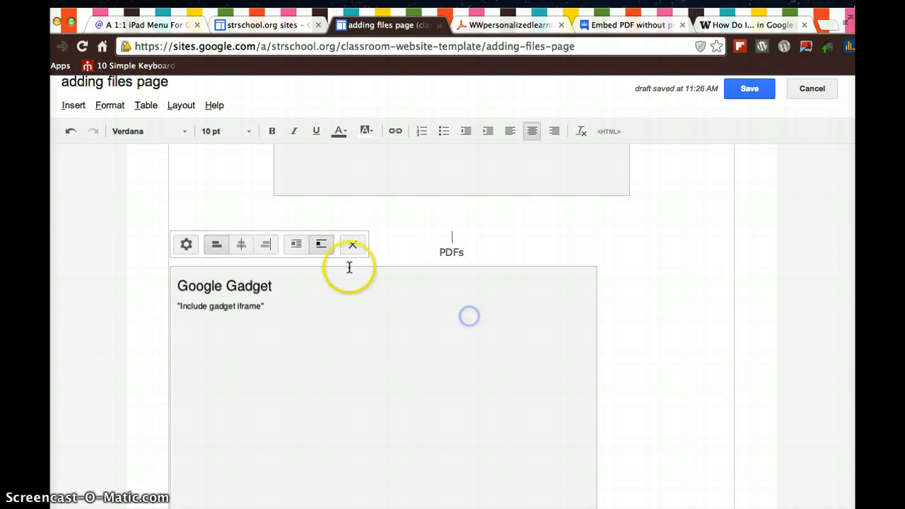
{"action": "left_click", "coordinate": [241, 244]}
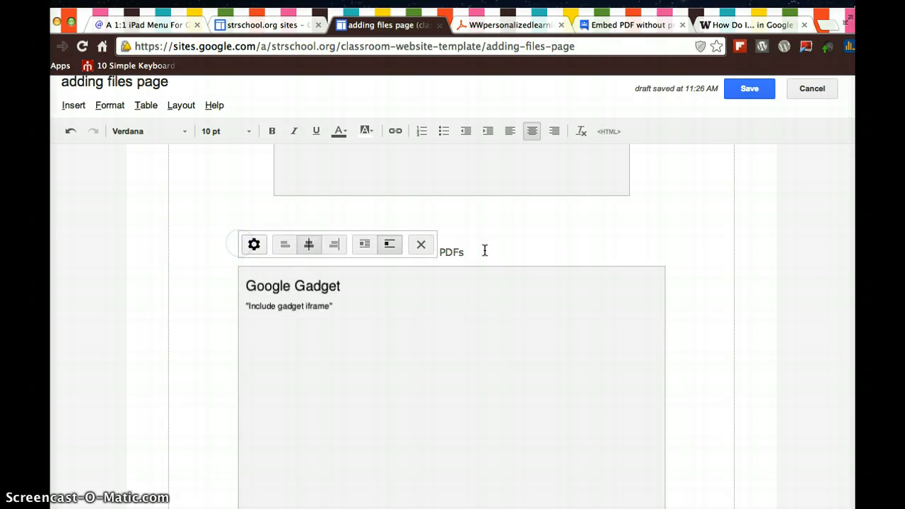
{"action": "left_click", "coordinate": [751, 98]}
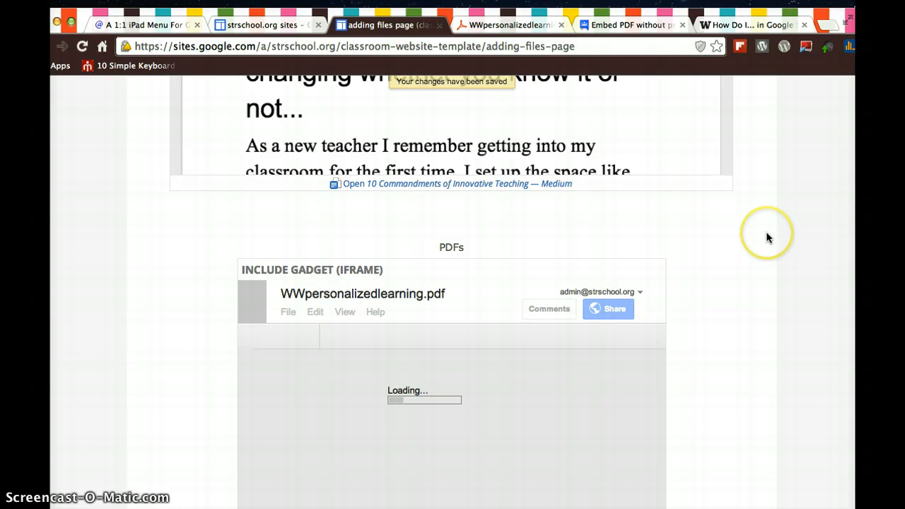
Review the saved page, examining the embedded PDF gadget, the image and the embedded Google Drive document
{"action": "scroll", "coordinate": [766, 237], "scroll_direction": "down", "scroll_amount": 4}
{"action": "scroll", "coordinate": [766, 237], "scroll_direction": "up", "scroll_amount": 2}
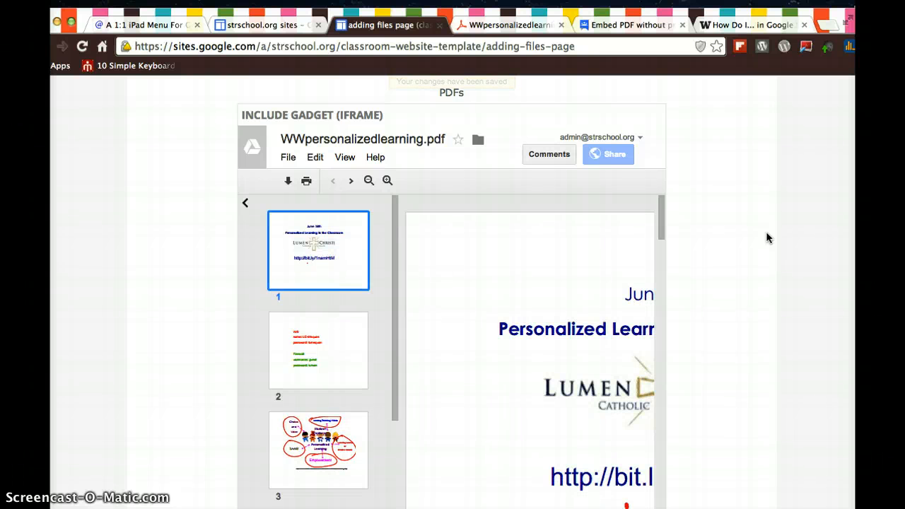
{"action": "scroll", "coordinate": [748, 272], "scroll_direction": "up", "scroll_amount": 3}
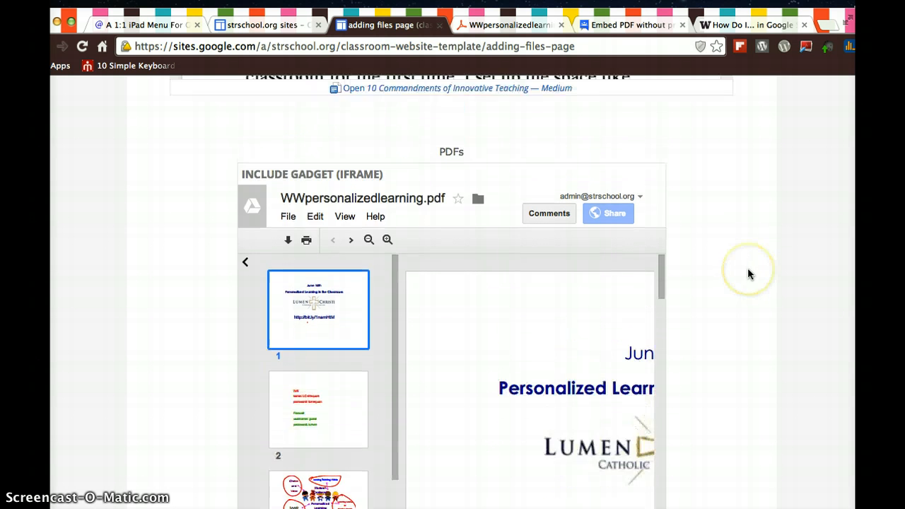
{"action": "scroll", "coordinate": [748, 270], "scroll_direction": "up", "scroll_amount": 10}
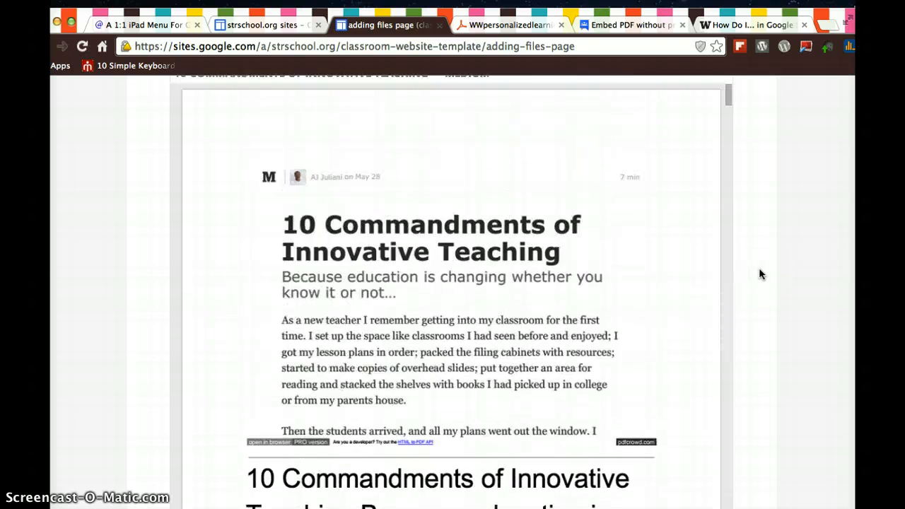
{"action": "scroll", "coordinate": [758, 273], "scroll_direction": "up", "scroll_amount": 2}
{"action": "scroll", "coordinate": [758, 273], "scroll_direction": "down", "scroll_amount": 4}
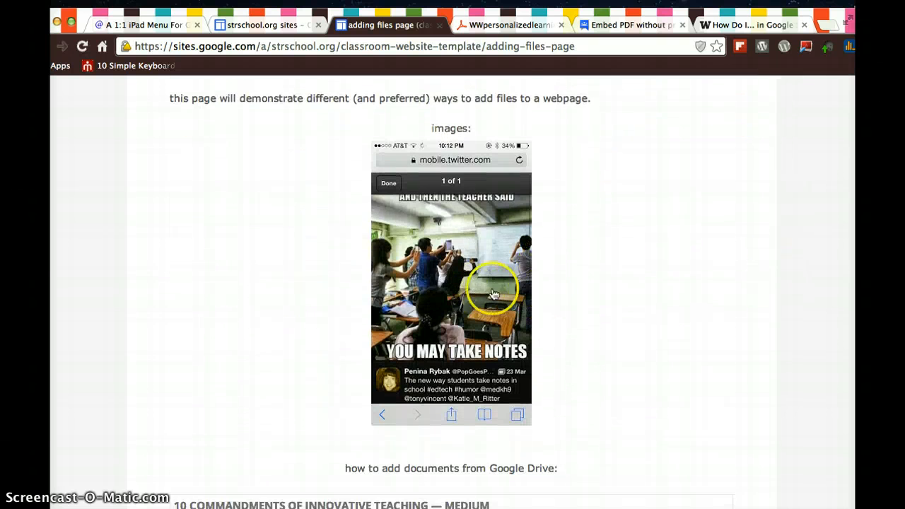
{"action": "scroll", "coordinate": [657, 290], "scroll_direction": "down", "scroll_amount": 3}
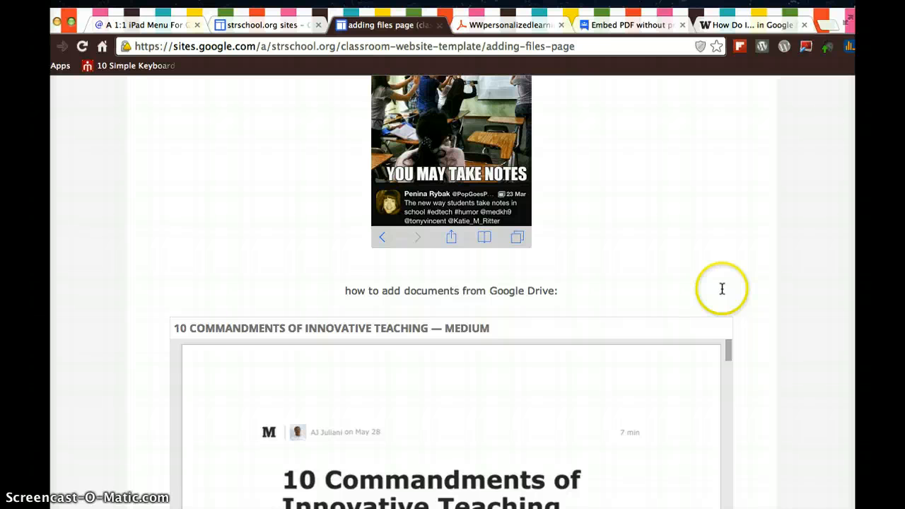
{"action": "scroll", "coordinate": [749, 300], "scroll_direction": "down", "scroll_amount": 2}
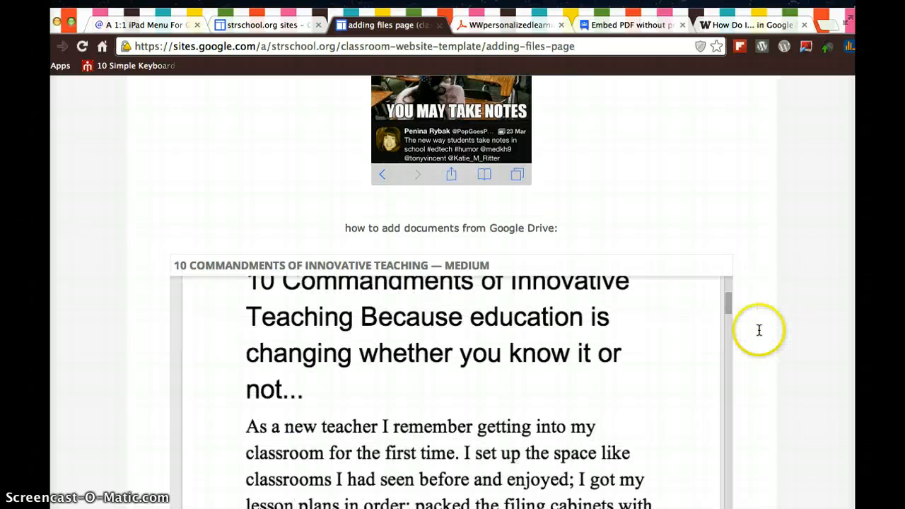
{"action": "scroll", "coordinate": [759, 334], "scroll_direction": "down", "scroll_amount": 5}
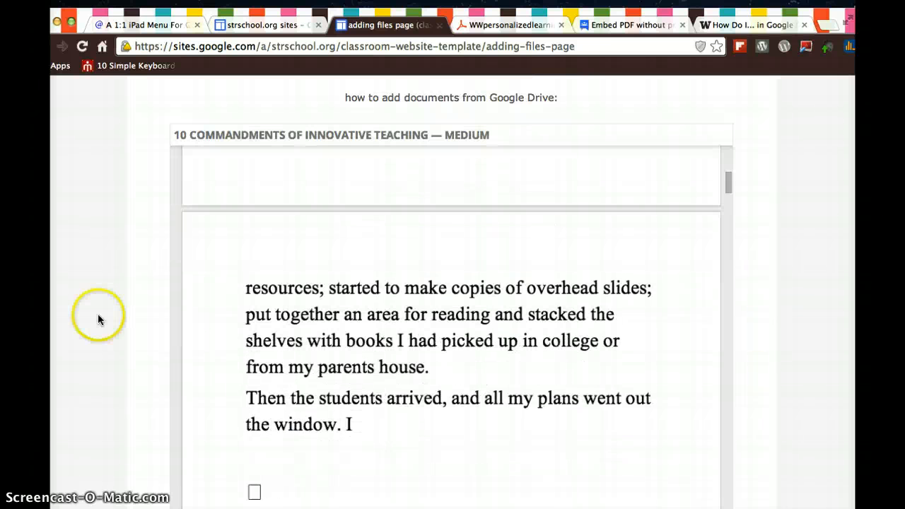
Look through the saved page down to the attached files list, and check how the embedded PDF fits its gadget
{"action": "scroll", "coordinate": [97, 313], "scroll_direction": "down", "scroll_amount": 2}
{"action": "scroll", "coordinate": [97, 311], "scroll_direction": "down", "scroll_amount": 5}
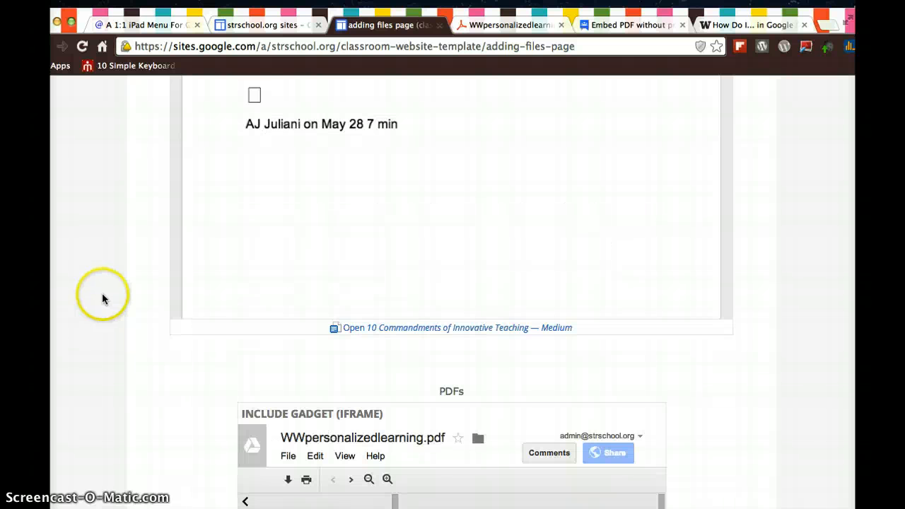
{"action": "scroll", "coordinate": [101, 296], "scroll_direction": "down", "scroll_amount": 8}
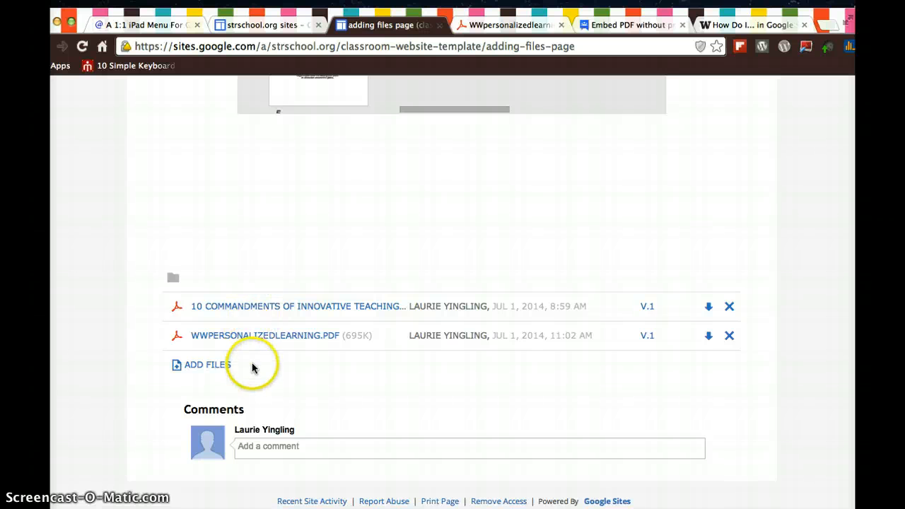
{"action": "scroll", "coordinate": [145, 218], "scroll_direction": "up", "scroll_amount": 10}
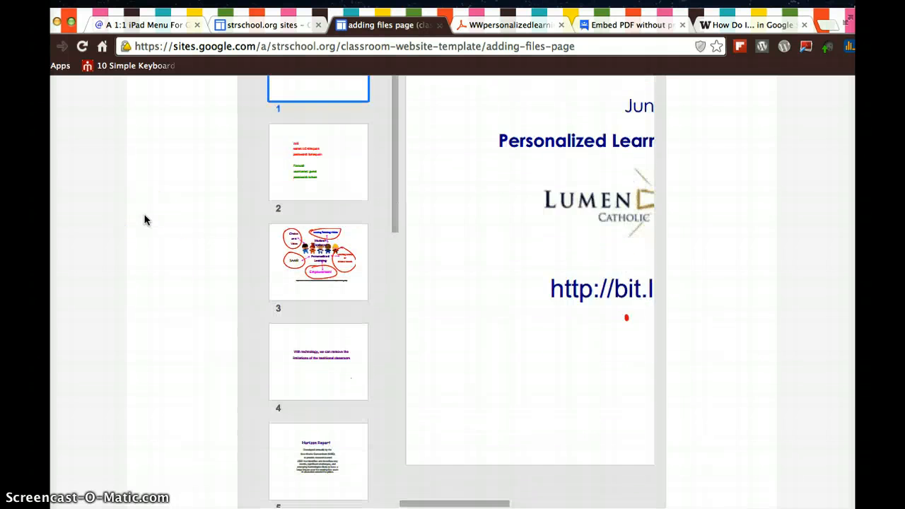
{"action": "scroll", "coordinate": [145, 218], "scroll_direction": "up", "scroll_amount": 8}
{"action": "left_click", "coordinate": [535, 353]}
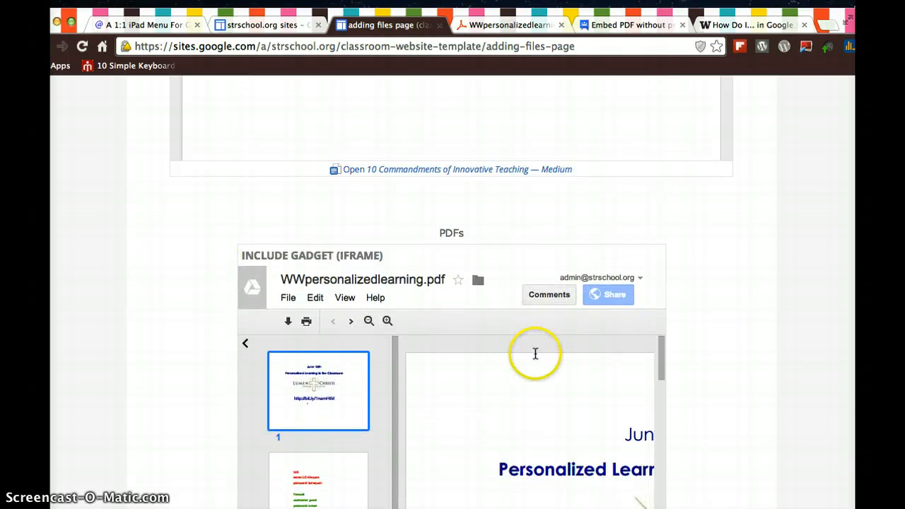
{"action": "scroll", "coordinate": [796, 248], "scroll_direction": "up", "scroll_amount": 20}
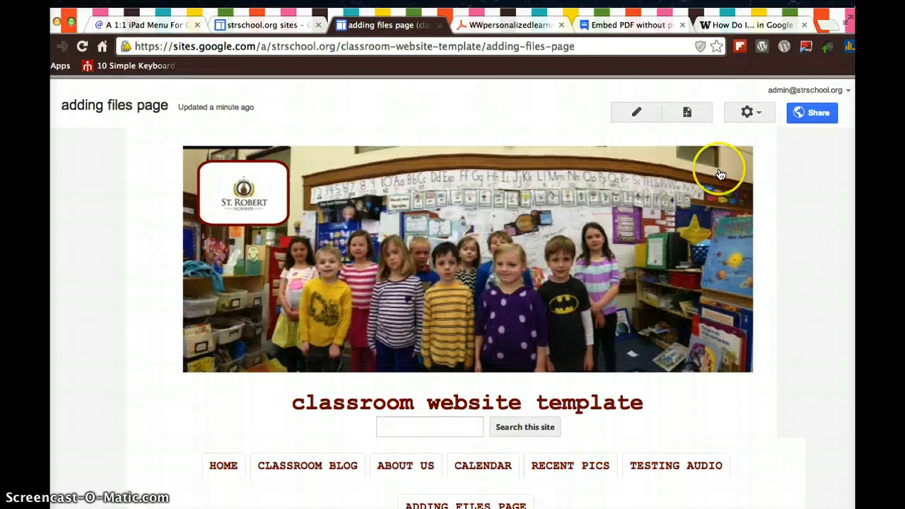
Reopen the adding files page for editing and open the properties of the iframe gadget below the PDFs heading
{"action": "left_click", "coordinate": [636, 109]}
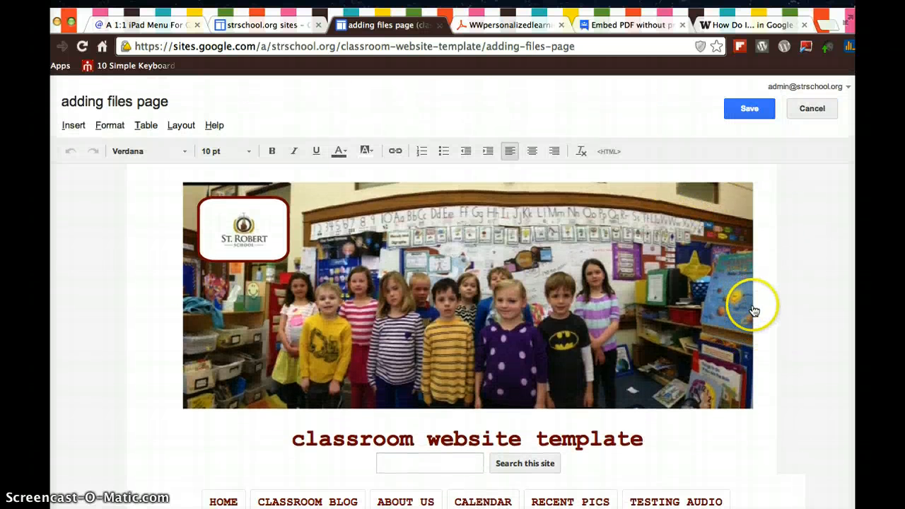
{"action": "scroll", "coordinate": [801, 297], "scroll_direction": "down", "scroll_amount": 15}
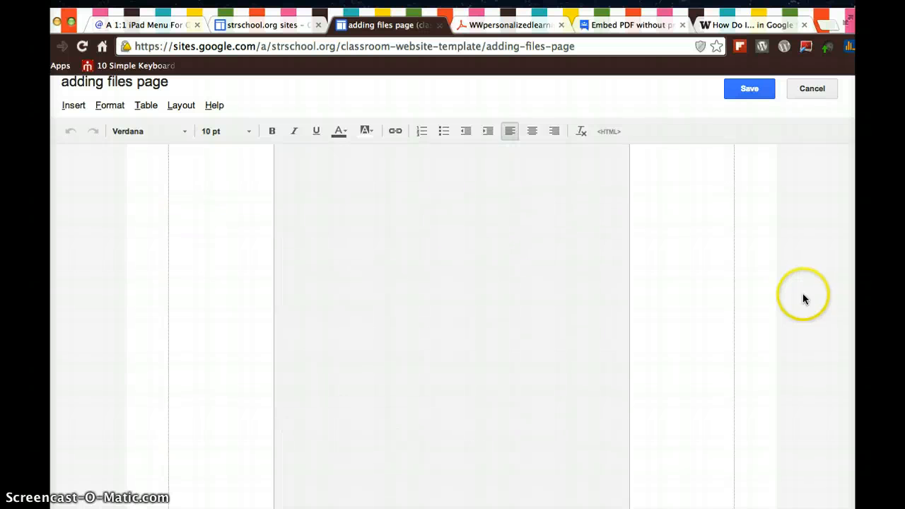
{"action": "scroll", "coordinate": [803, 298], "scroll_direction": "down", "scroll_amount": 5}
{"action": "scroll", "coordinate": [625, 286], "scroll_direction": "up", "scroll_amount": 3}
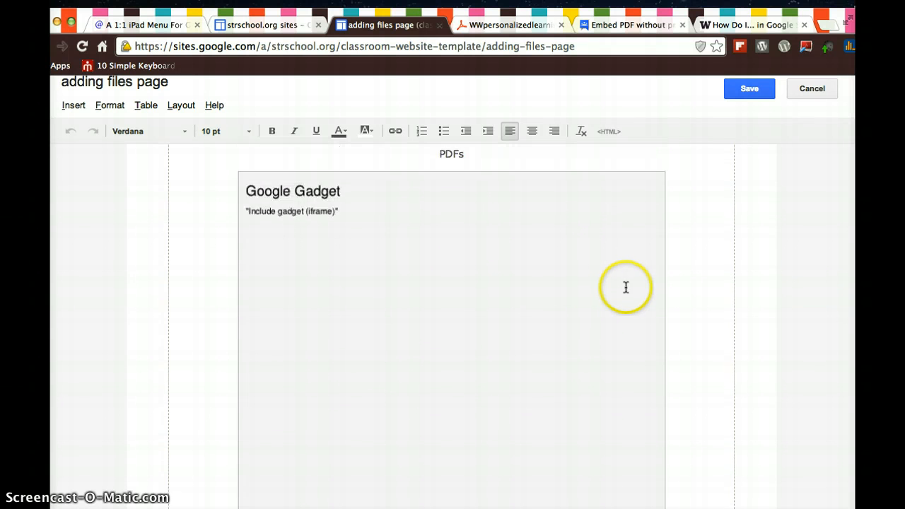
{"action": "left_click", "coordinate": [375, 274]}
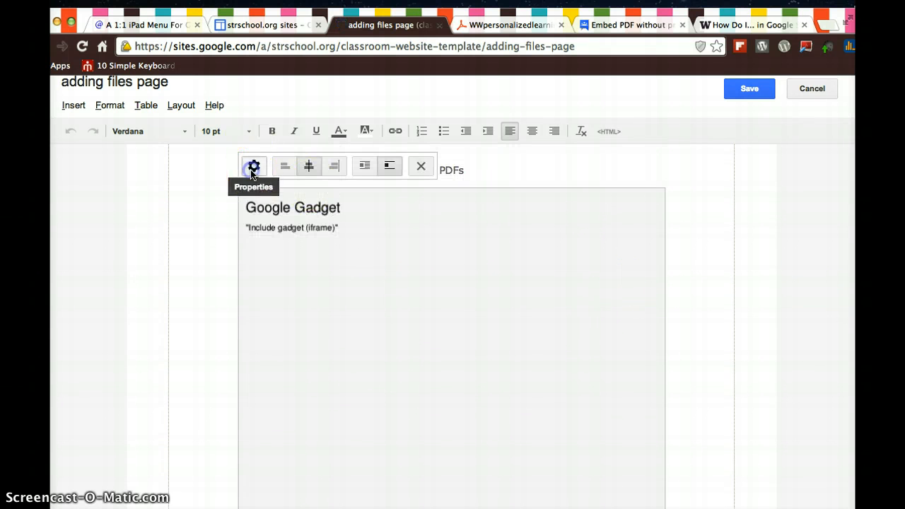
{"action": "left_click", "coordinate": [252, 166]}
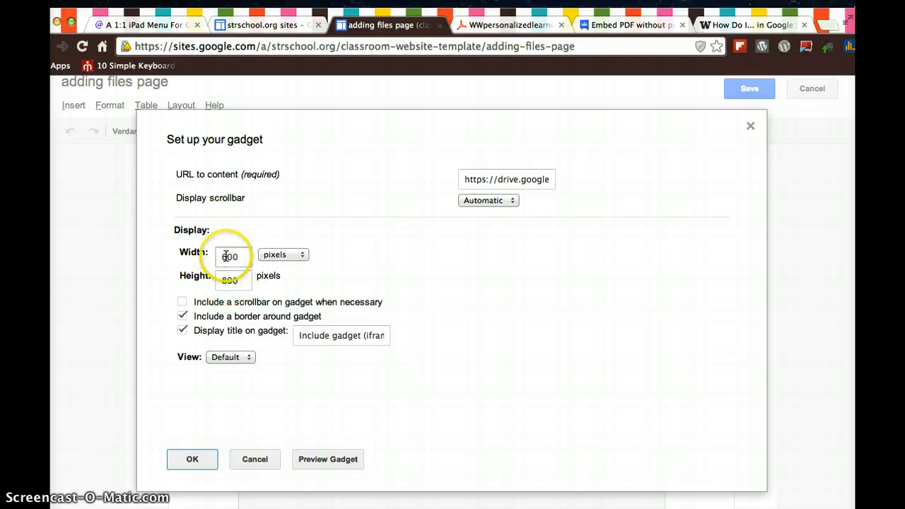
Set the iframe gadget's width to 900 pixels, apply the gadget settings and save the page
{"action": "key", "text": "BackSpace"}
{"action": "type", "text": "9"}
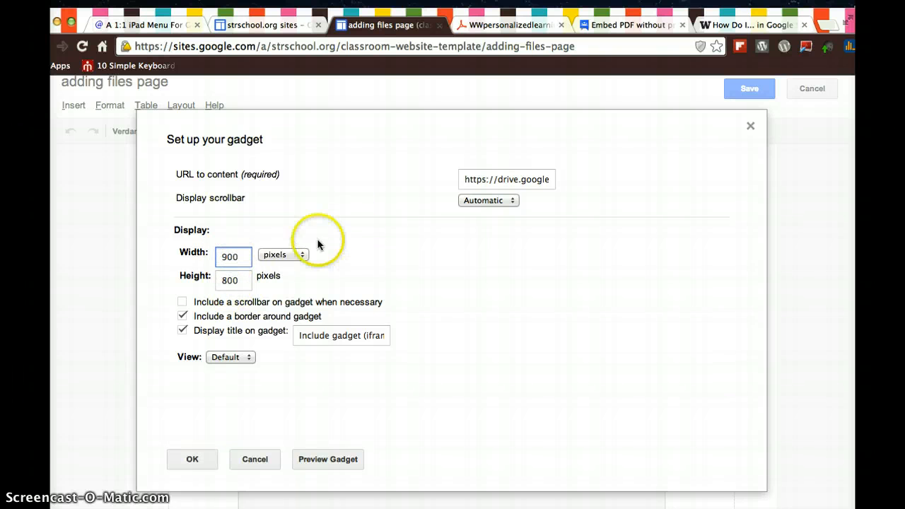
{"action": "left_click", "coordinate": [194, 459]}
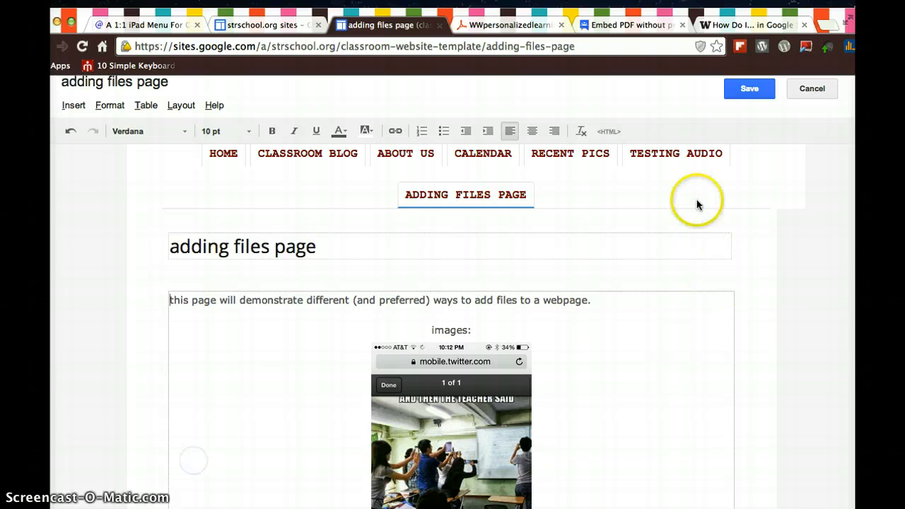
{"action": "left_click", "coordinate": [746, 103]}
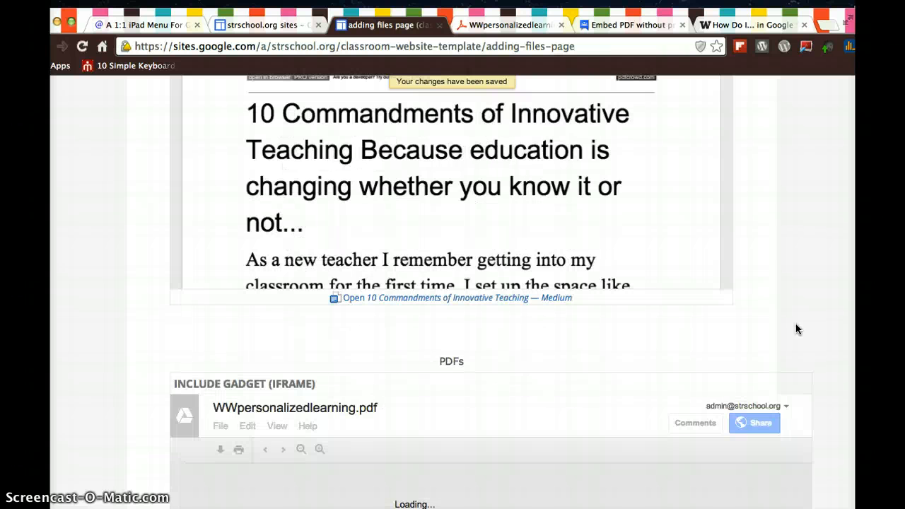
Examine the resized PDF gadget on the saved page, including its page thumbnails and first slide
{"action": "left_click", "coordinate": [832, 318]}
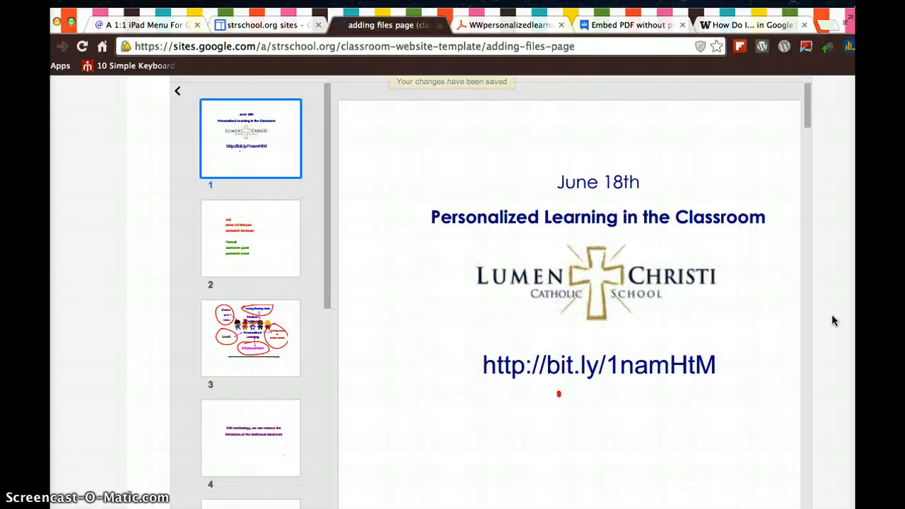
{"action": "left_click", "coordinate": [830, 314]}
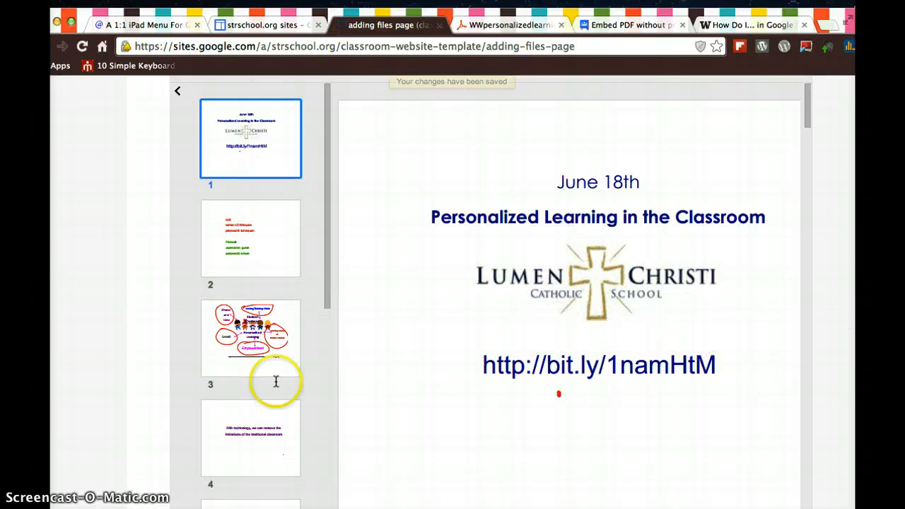
{"action": "scroll", "coordinate": [276, 382], "scroll_direction": "down", "scroll_amount": 2}
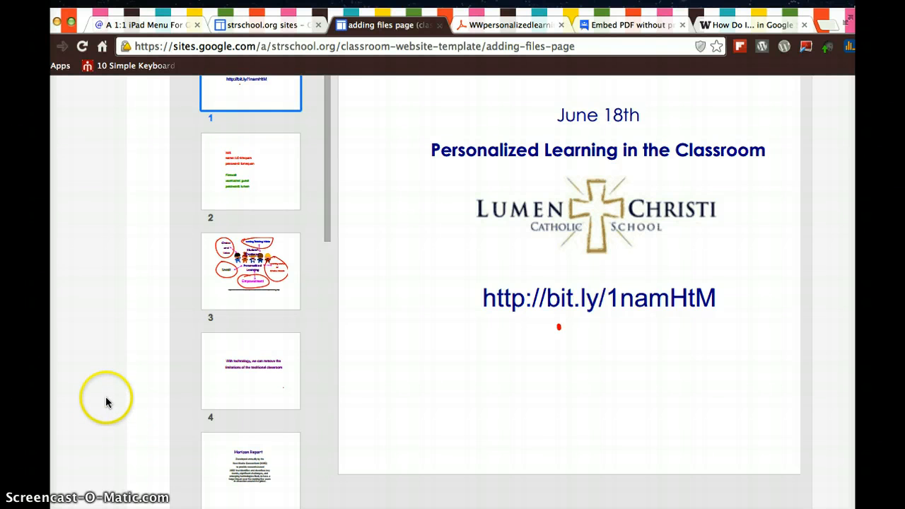
{"action": "scroll", "coordinate": [105, 396], "scroll_direction": "up", "scroll_amount": 1}
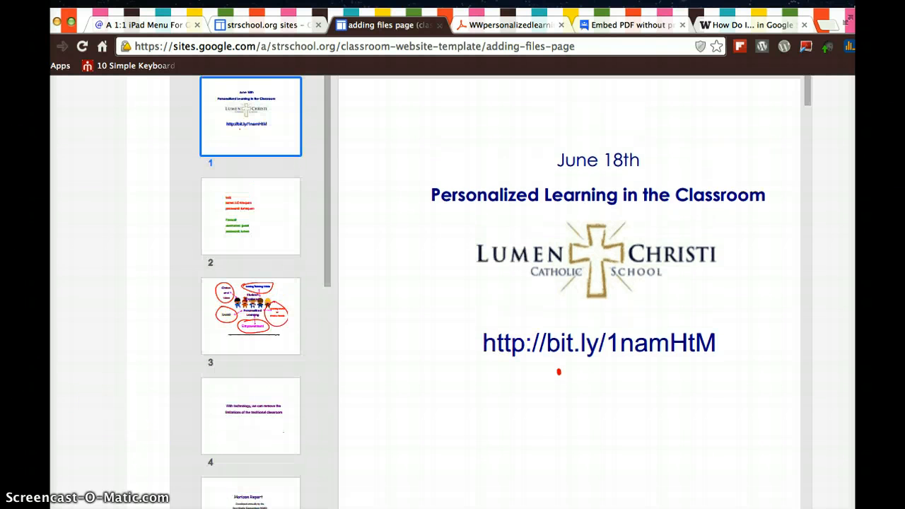